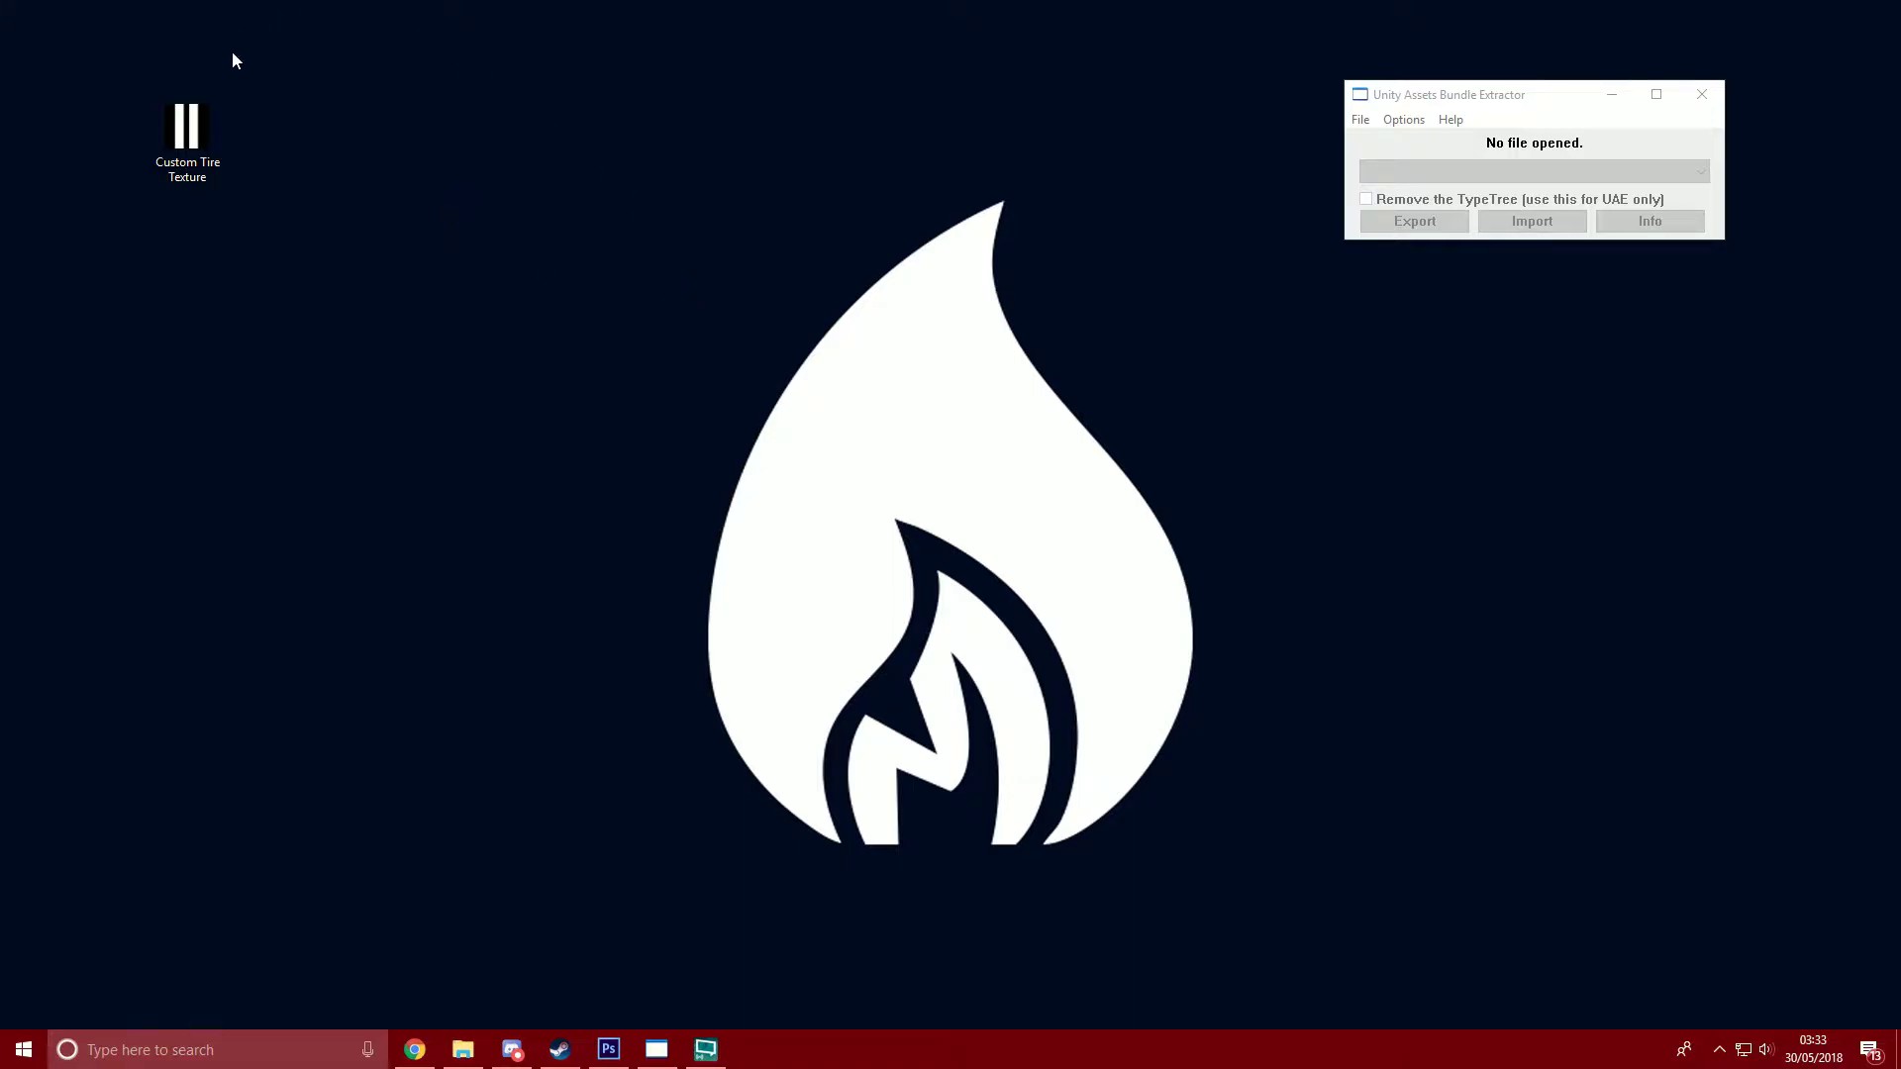
Select and open the Custom Tire Texture file on the desktop.
left_click_drag(104, 54, 349, 284)
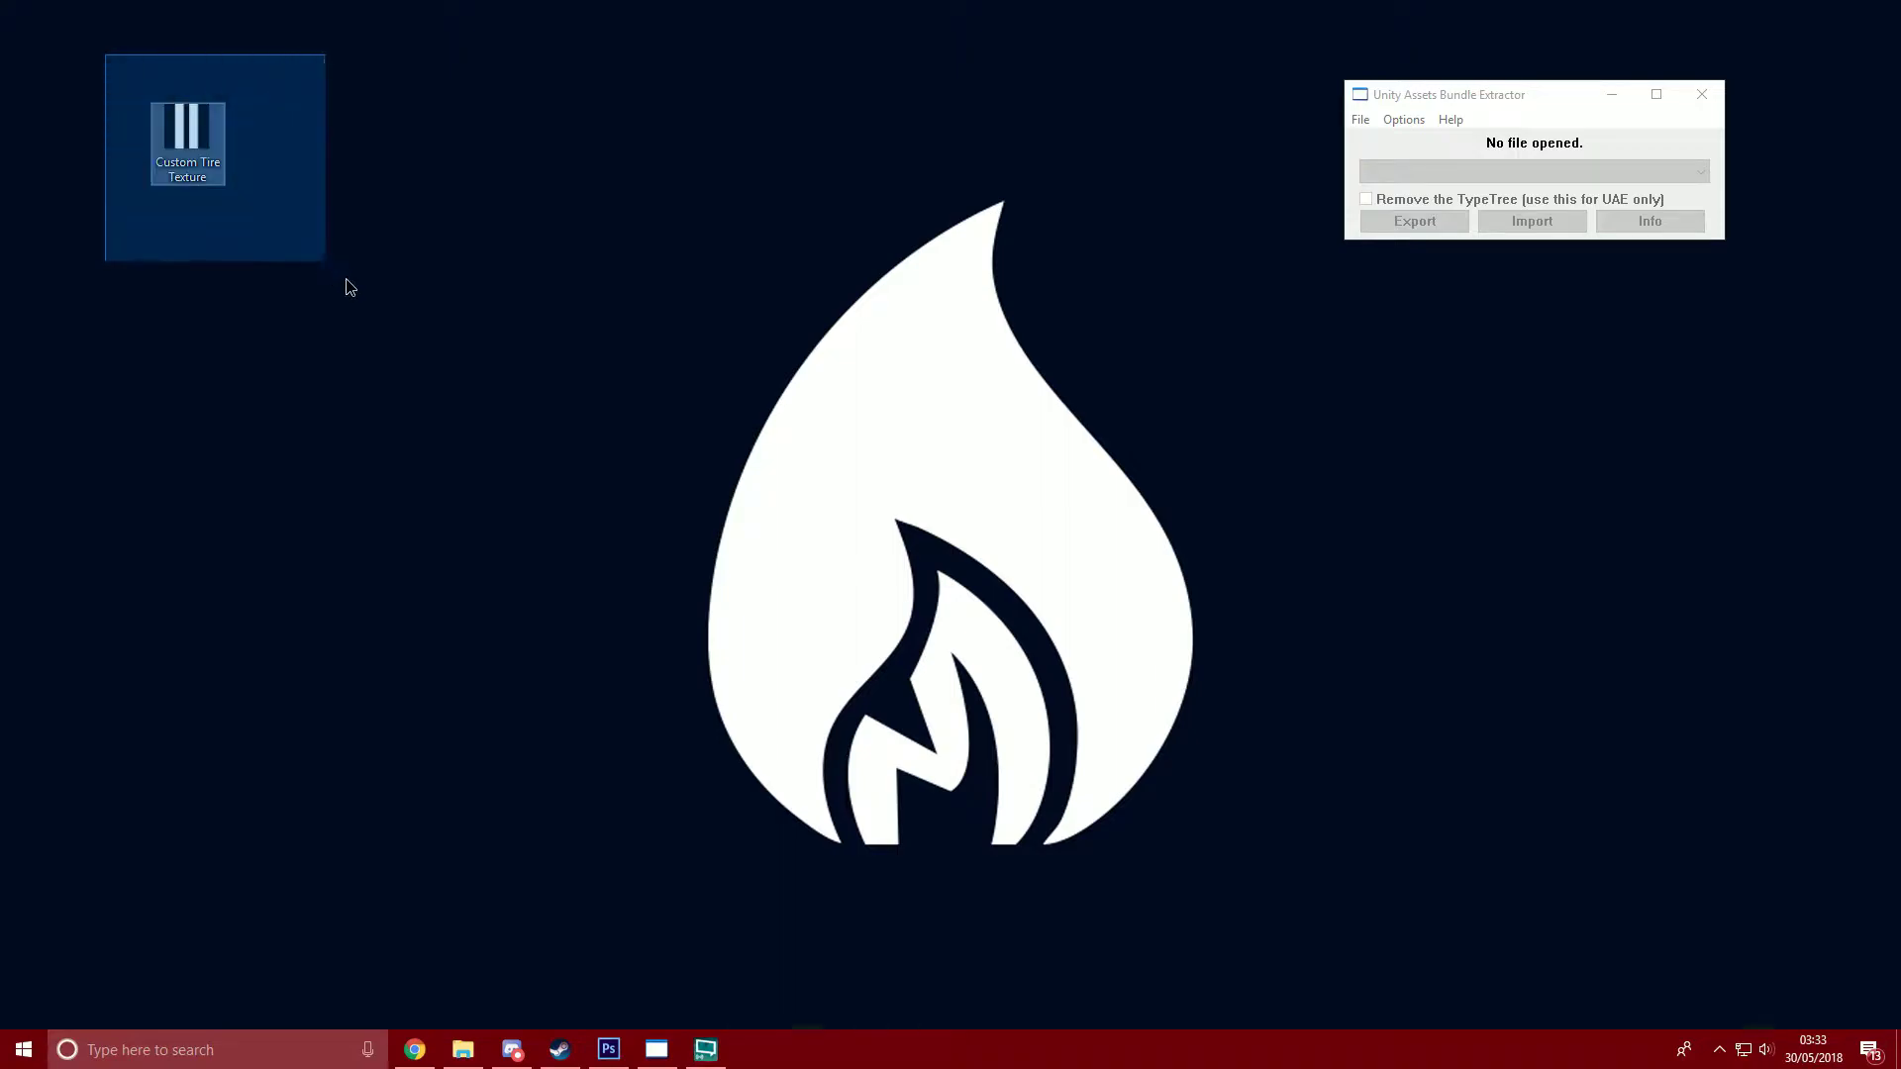
double_click(210, 111)
left_click_drag(183, 136, 297, 159)
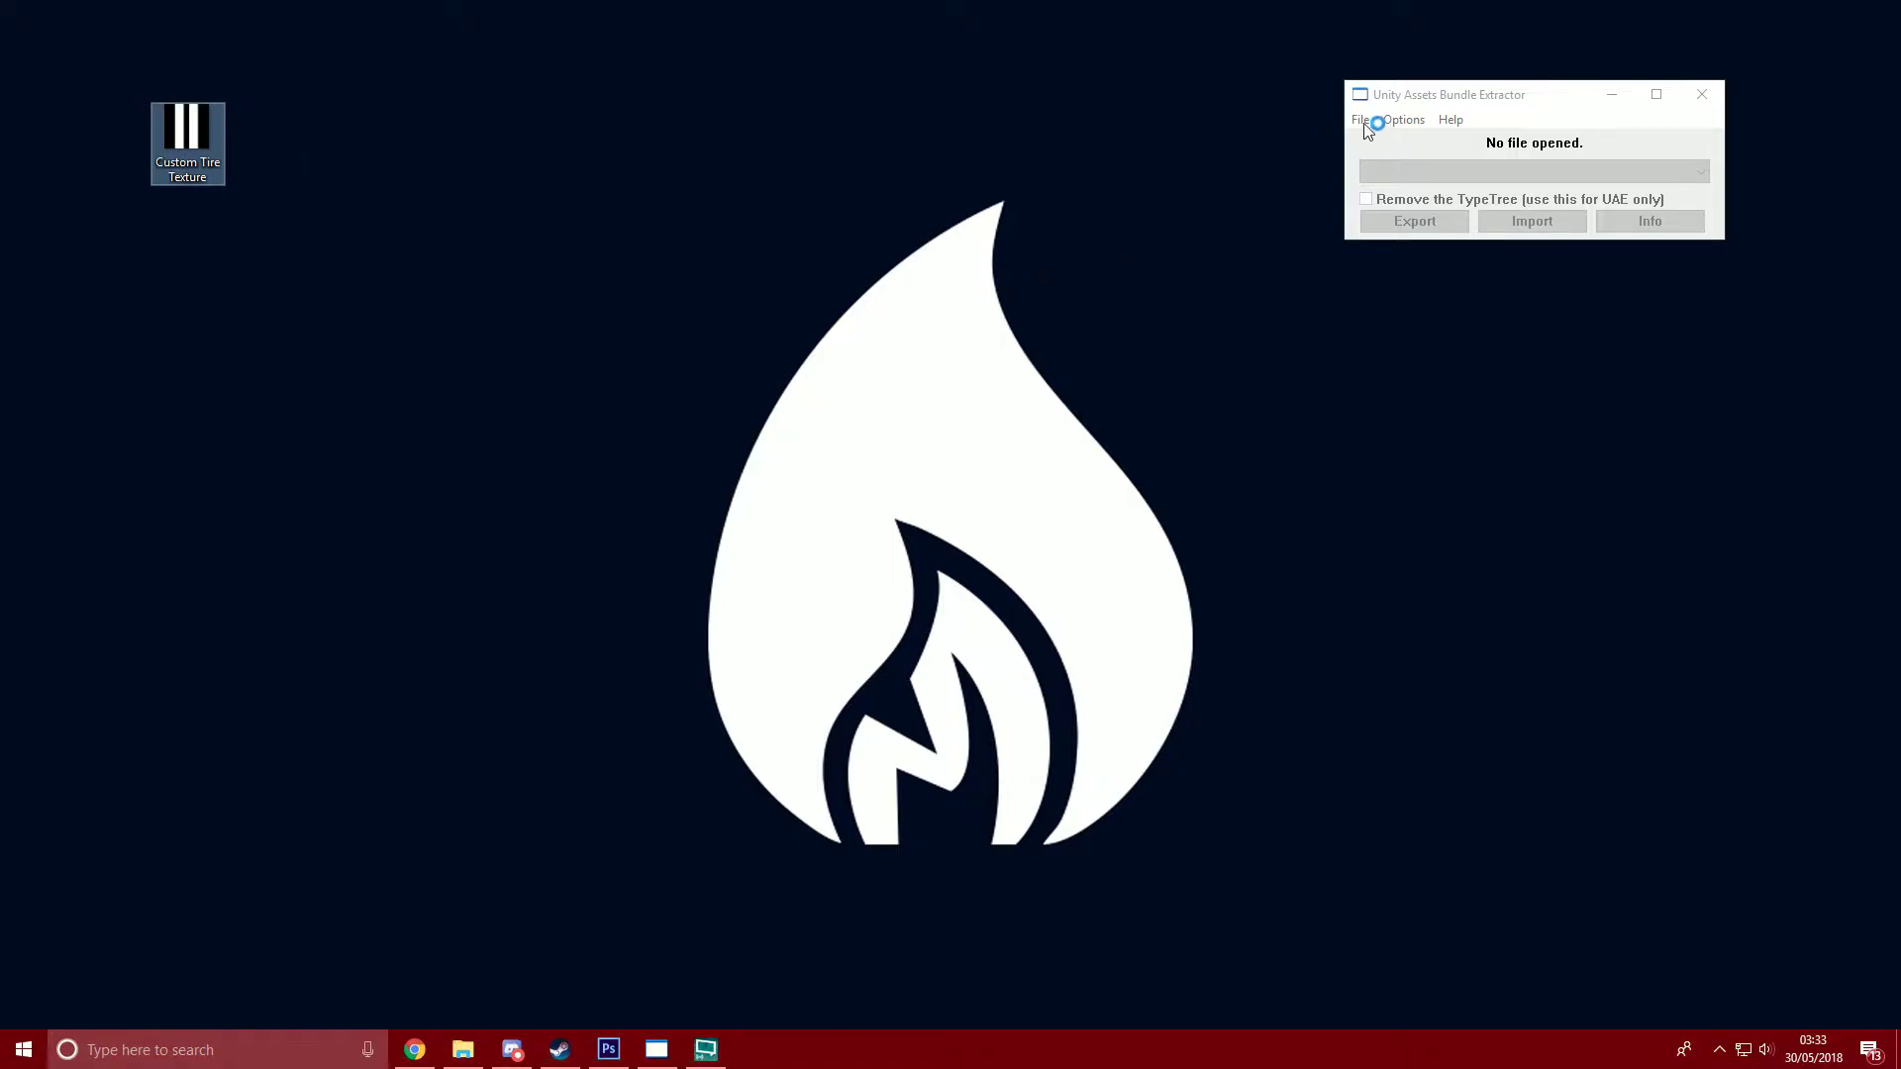
Move the empty extractor window from the top-right to the top centre of the screen.
left_click_drag(1386, 91, 1386, 70)
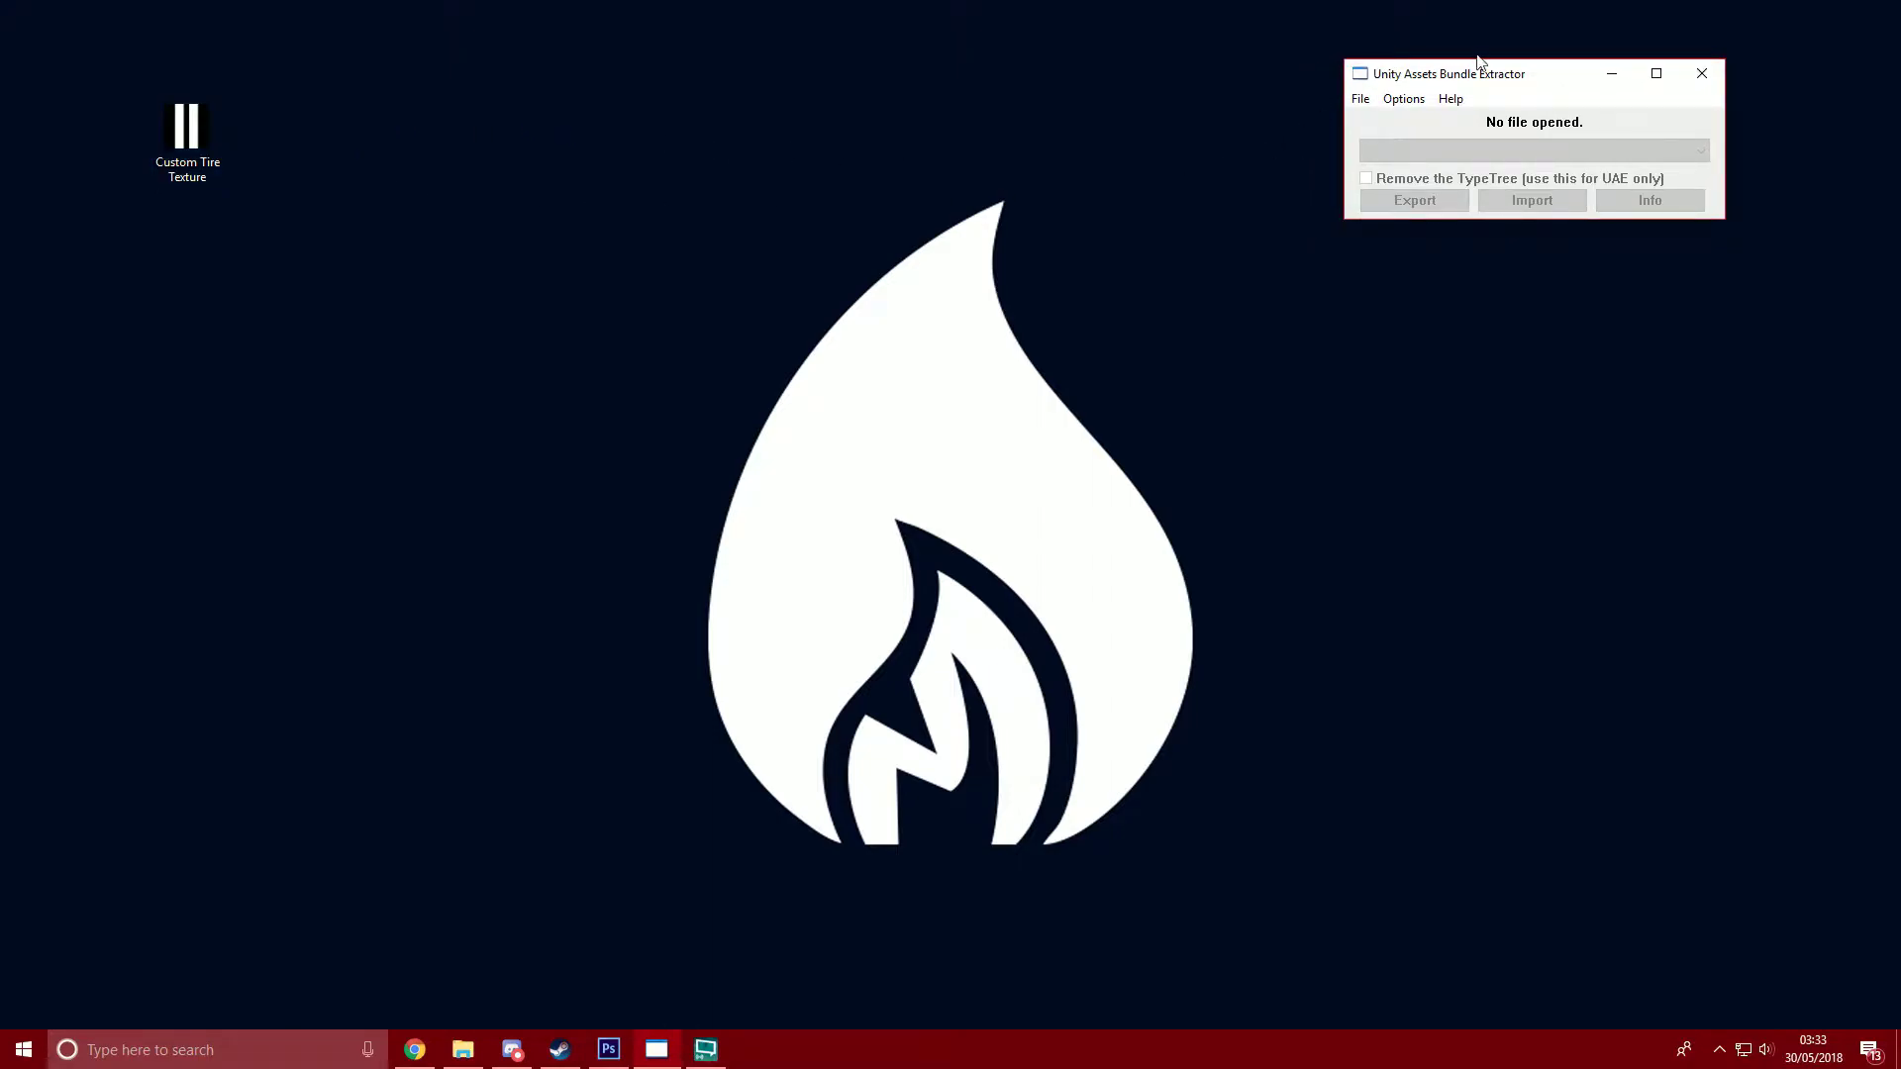
mouse_move(1502, 75)
left_mouse_down()
mouse_move(1476, 80)
mouse_move(1503, 77)
left_mouse_up()
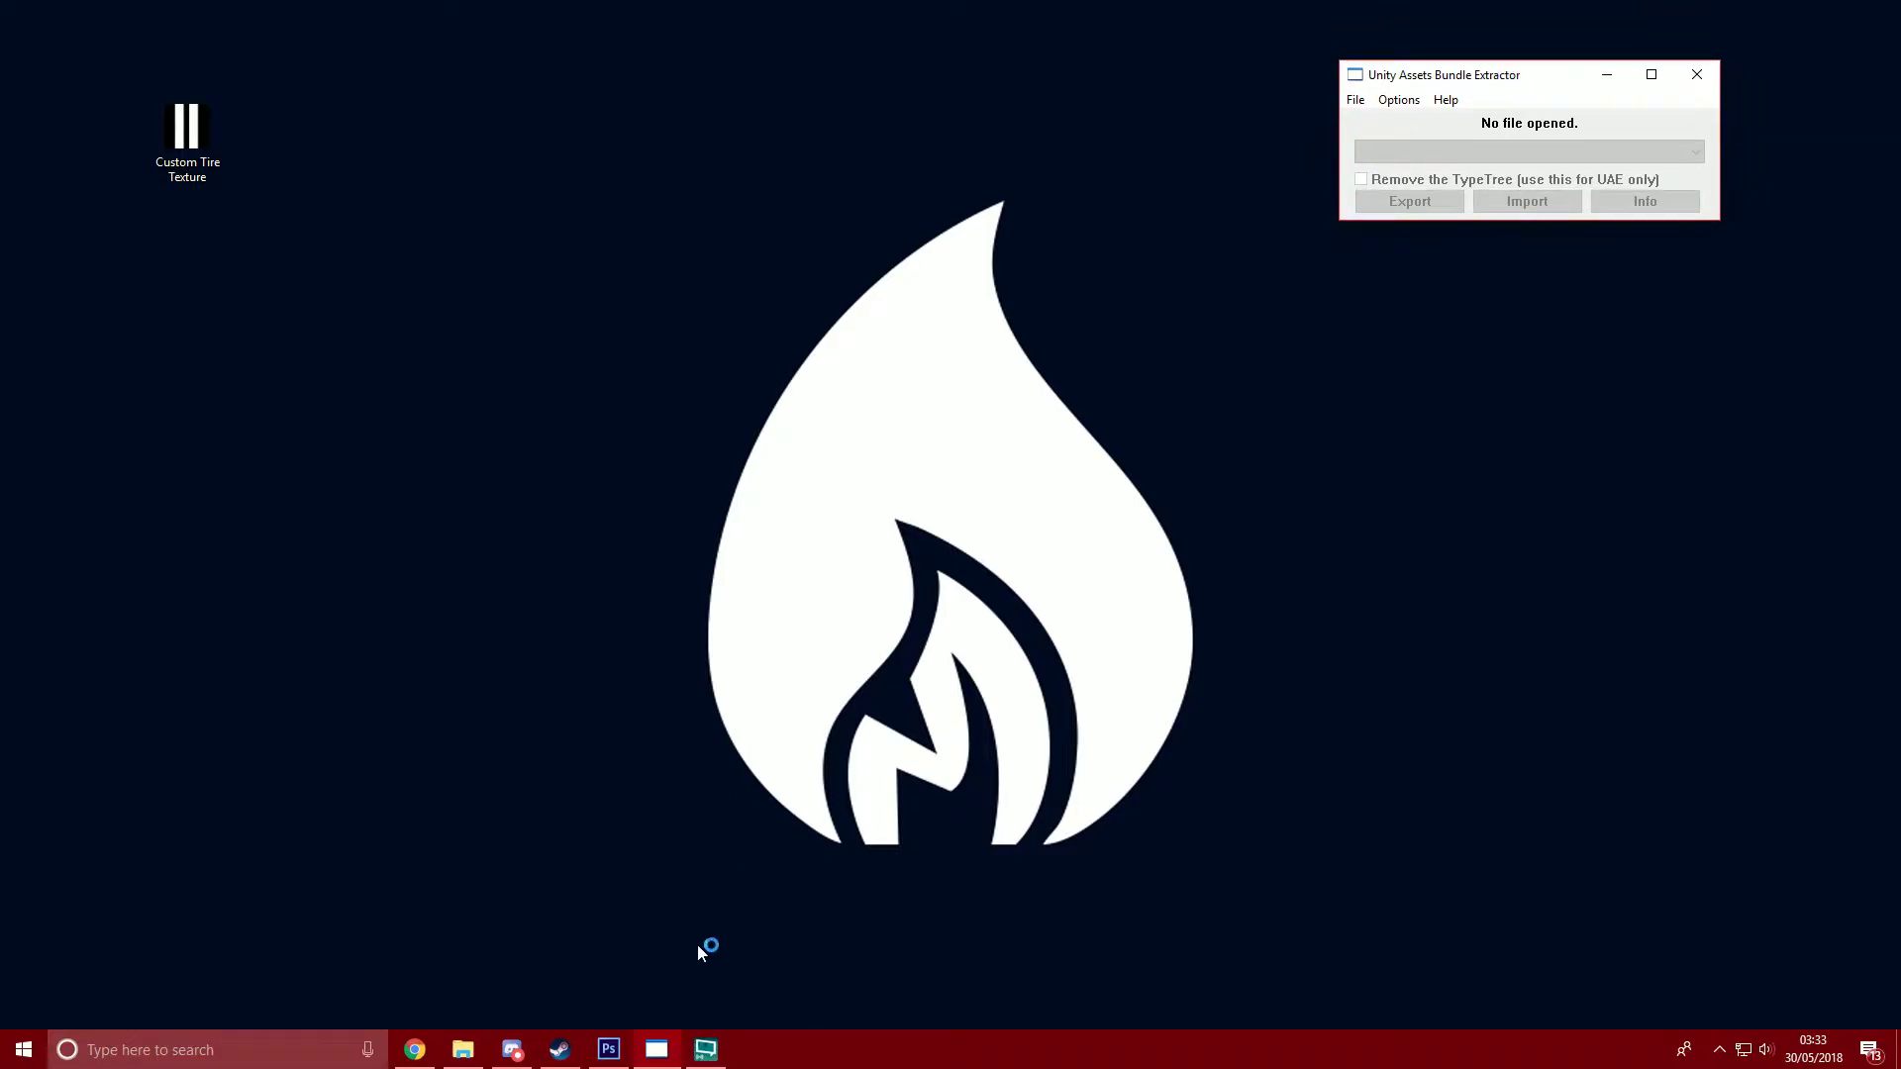
left_click(702, 1049)
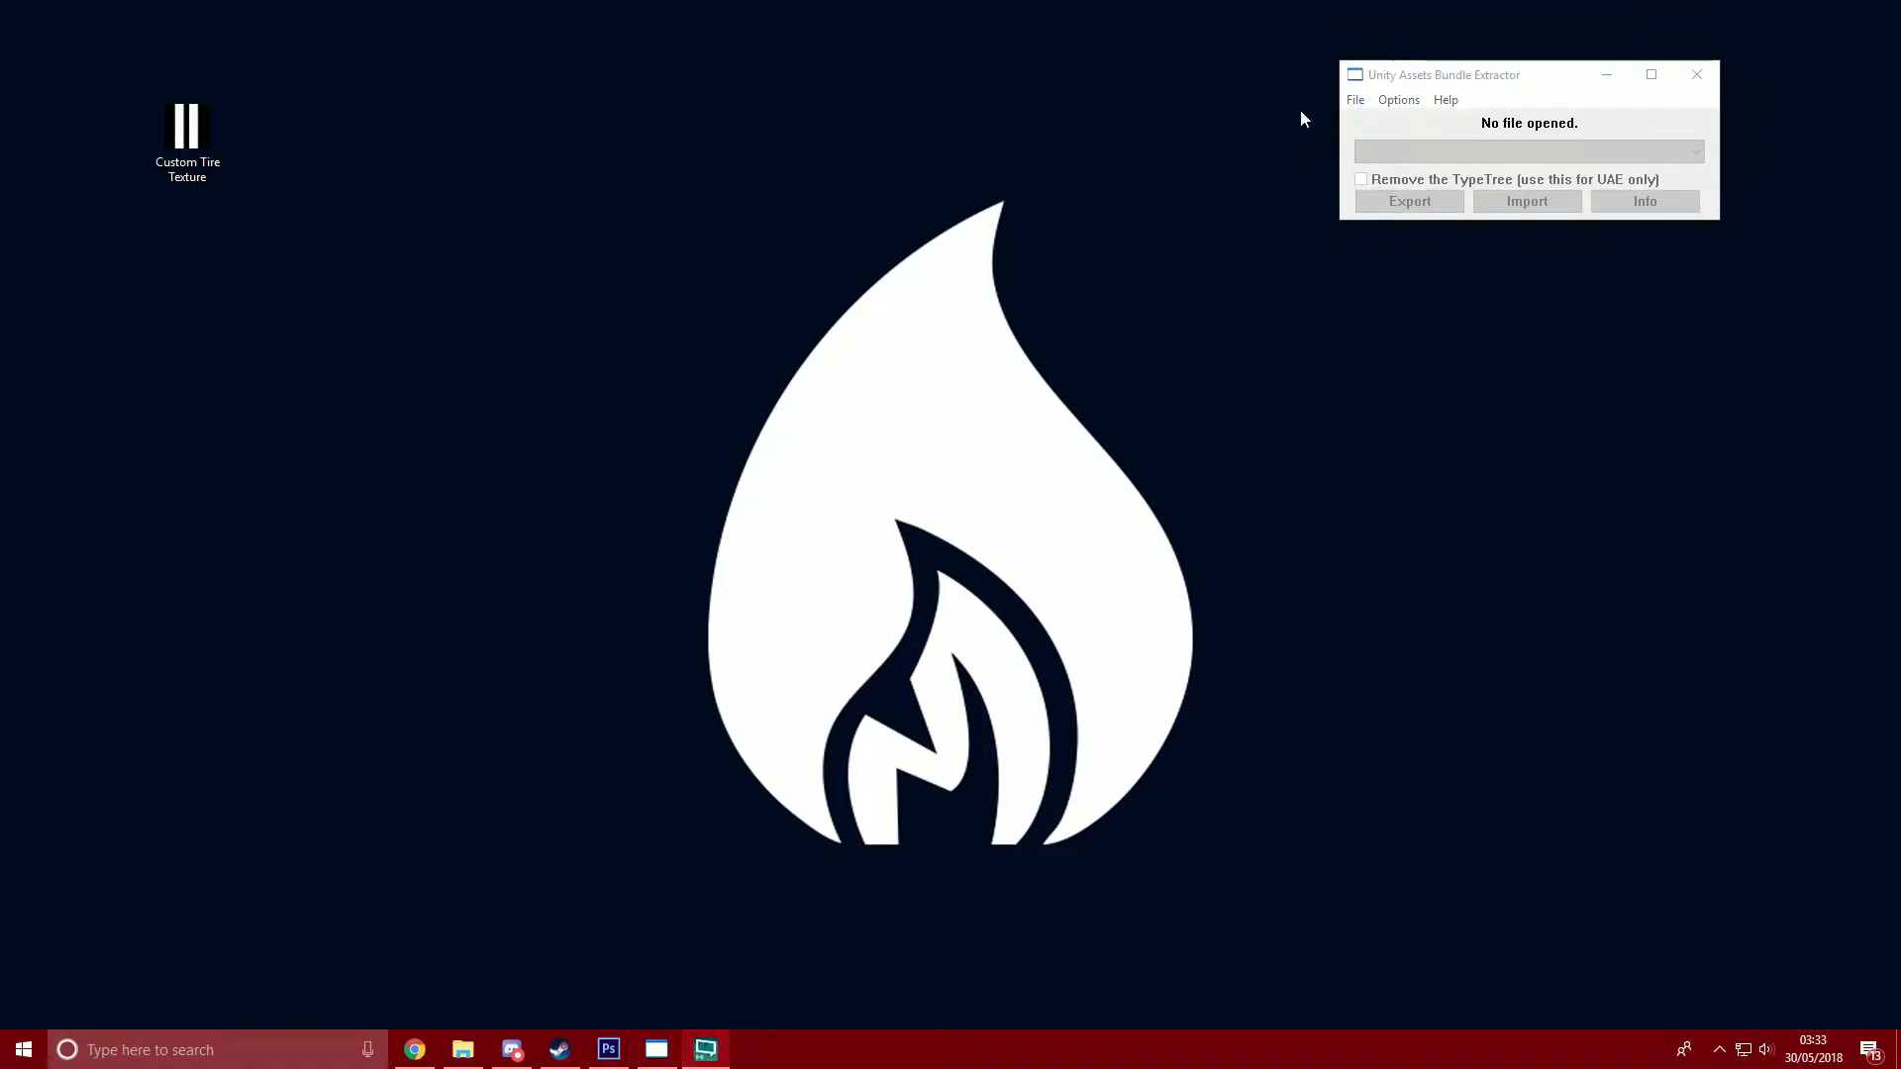
left_click_drag(1545, 75, 1513, 64)
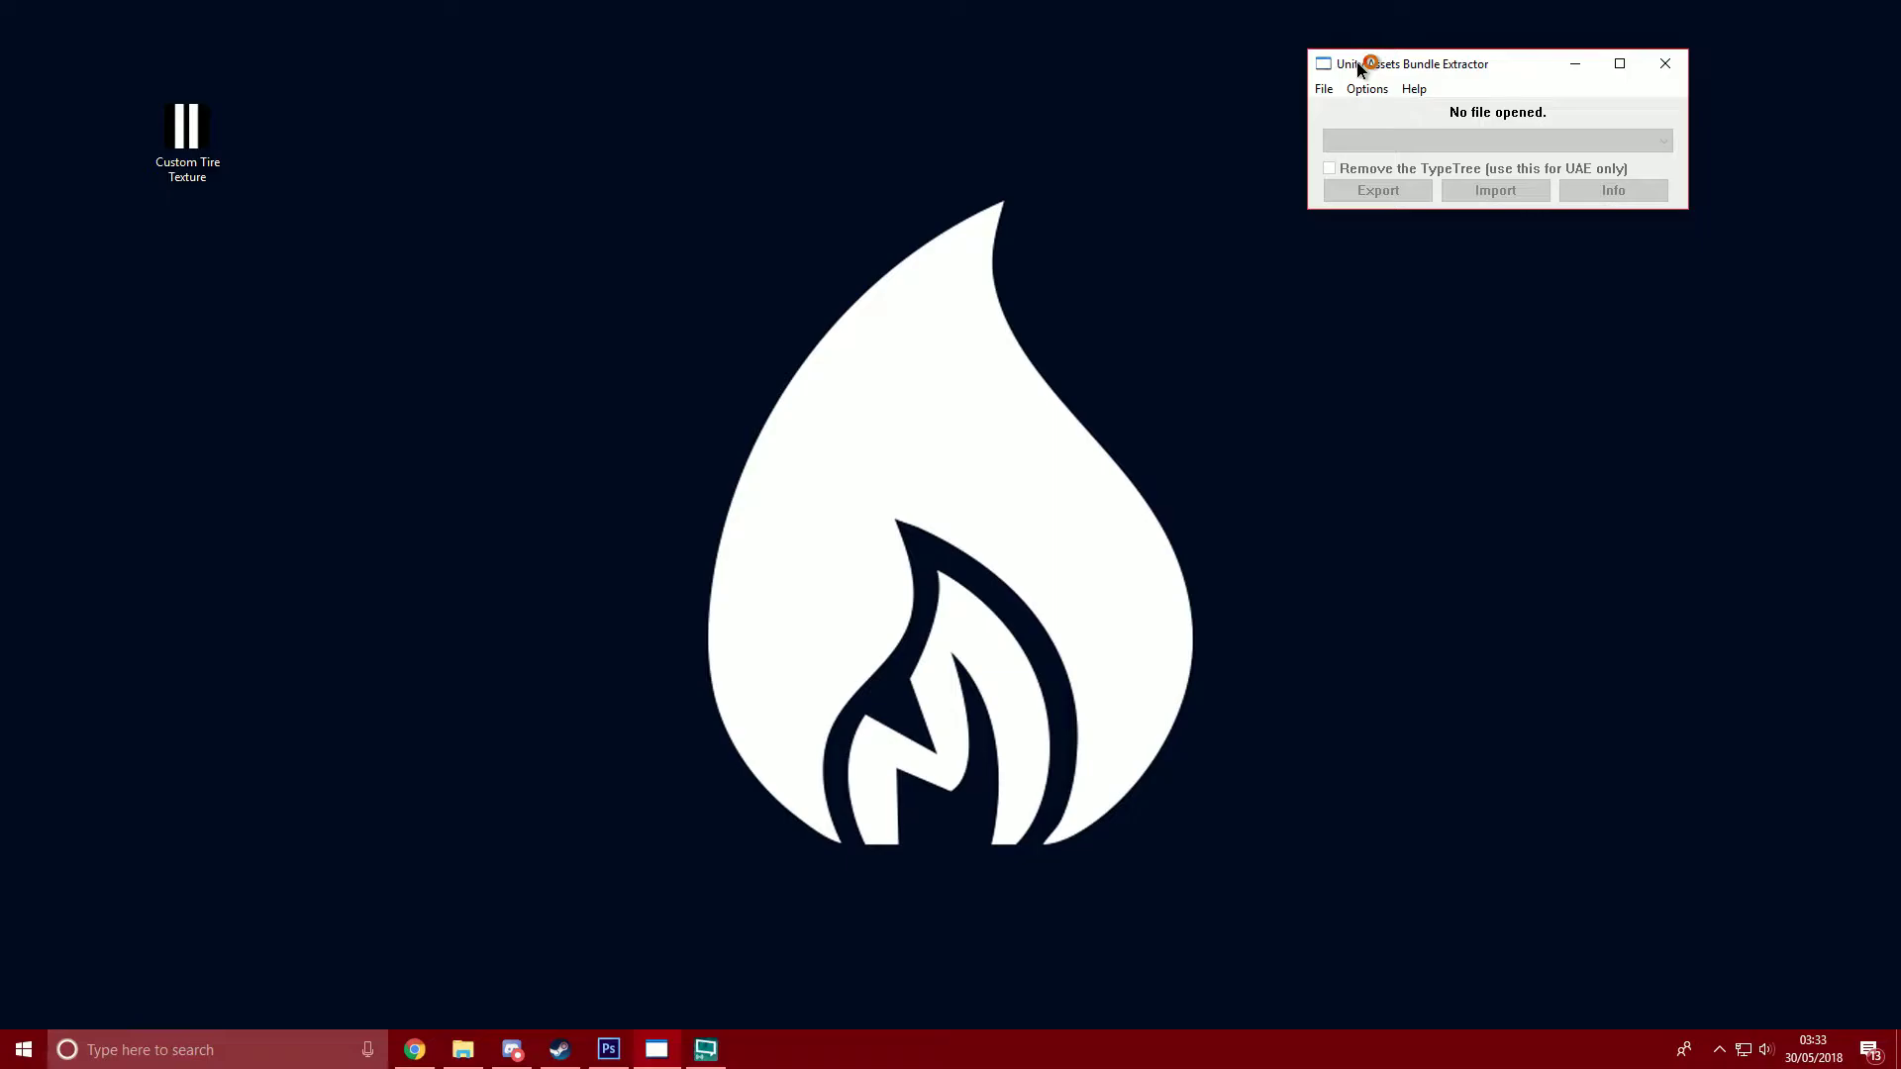
left_click_drag(1361, 68, 821, 100)
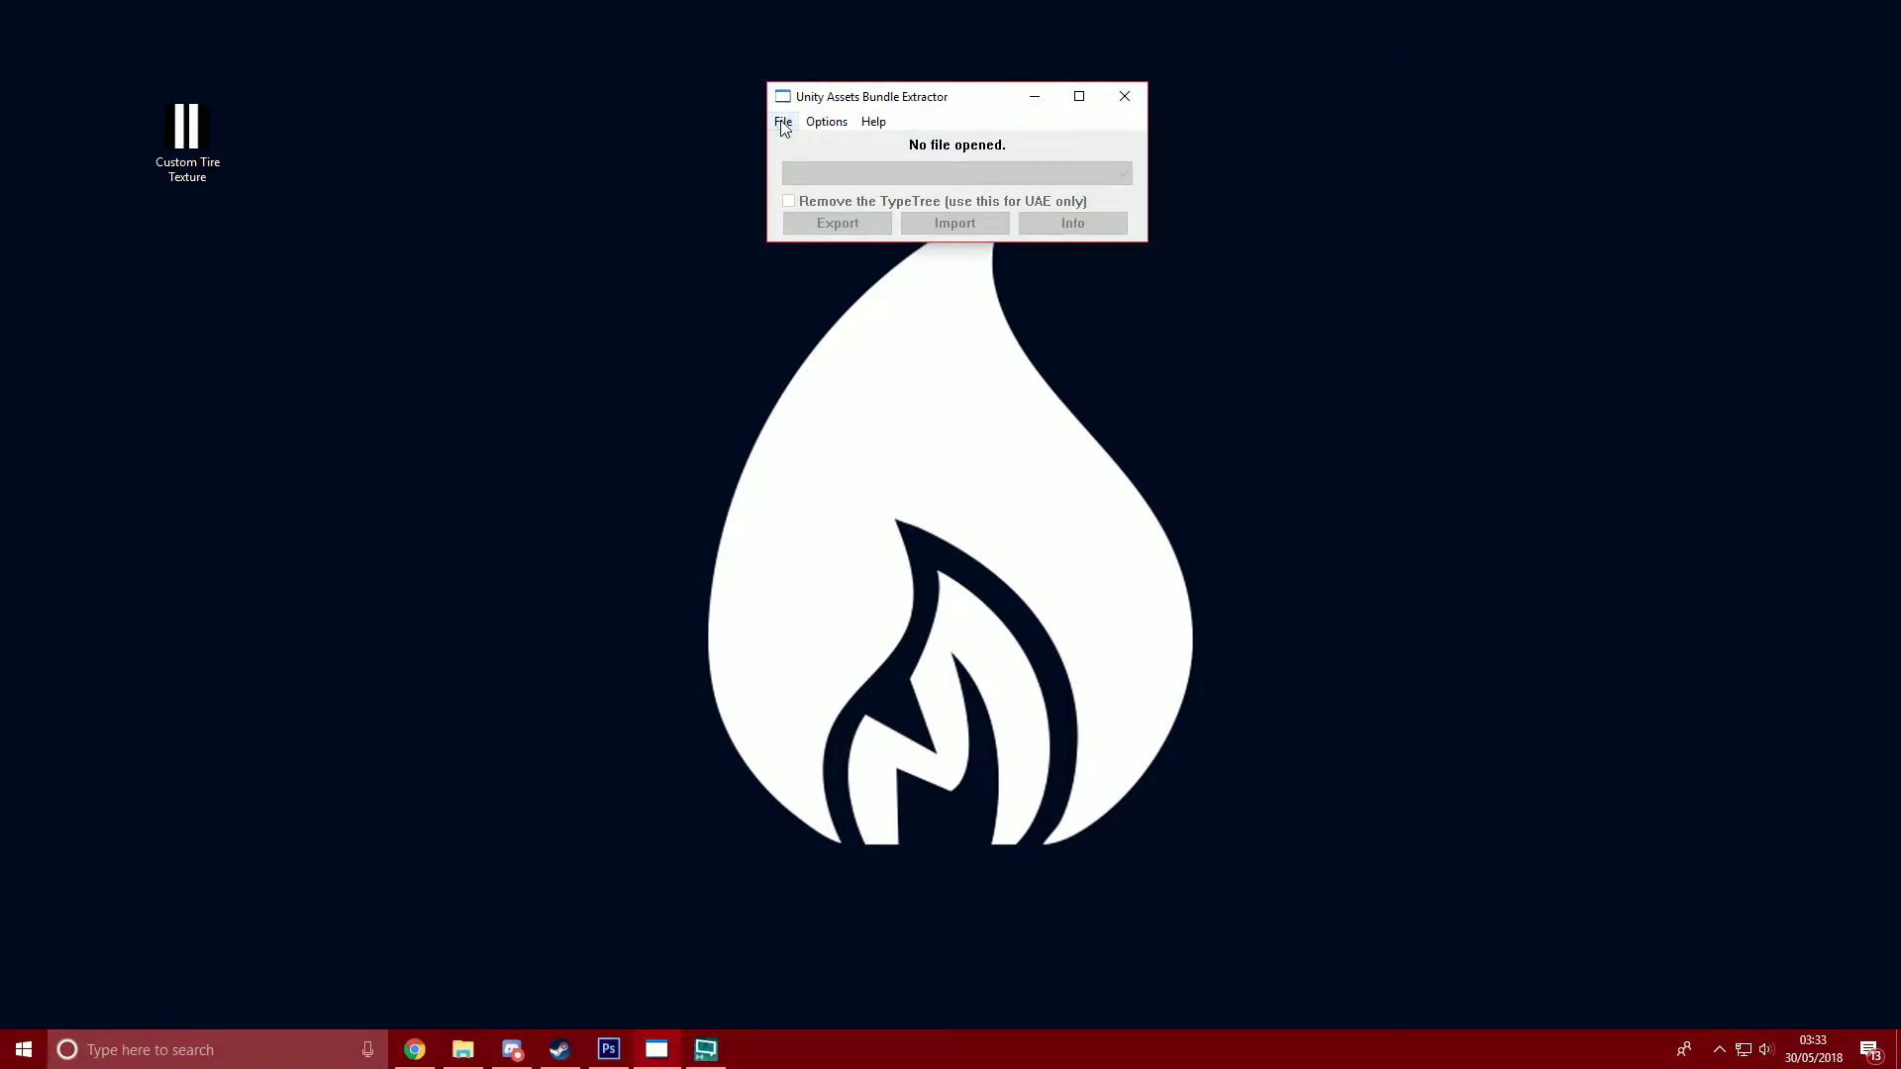
Open resources.assets from PIPE_Data via File > Open, and shift the Assets info window up-left.
left_click(782, 122)
left_click(812, 145)
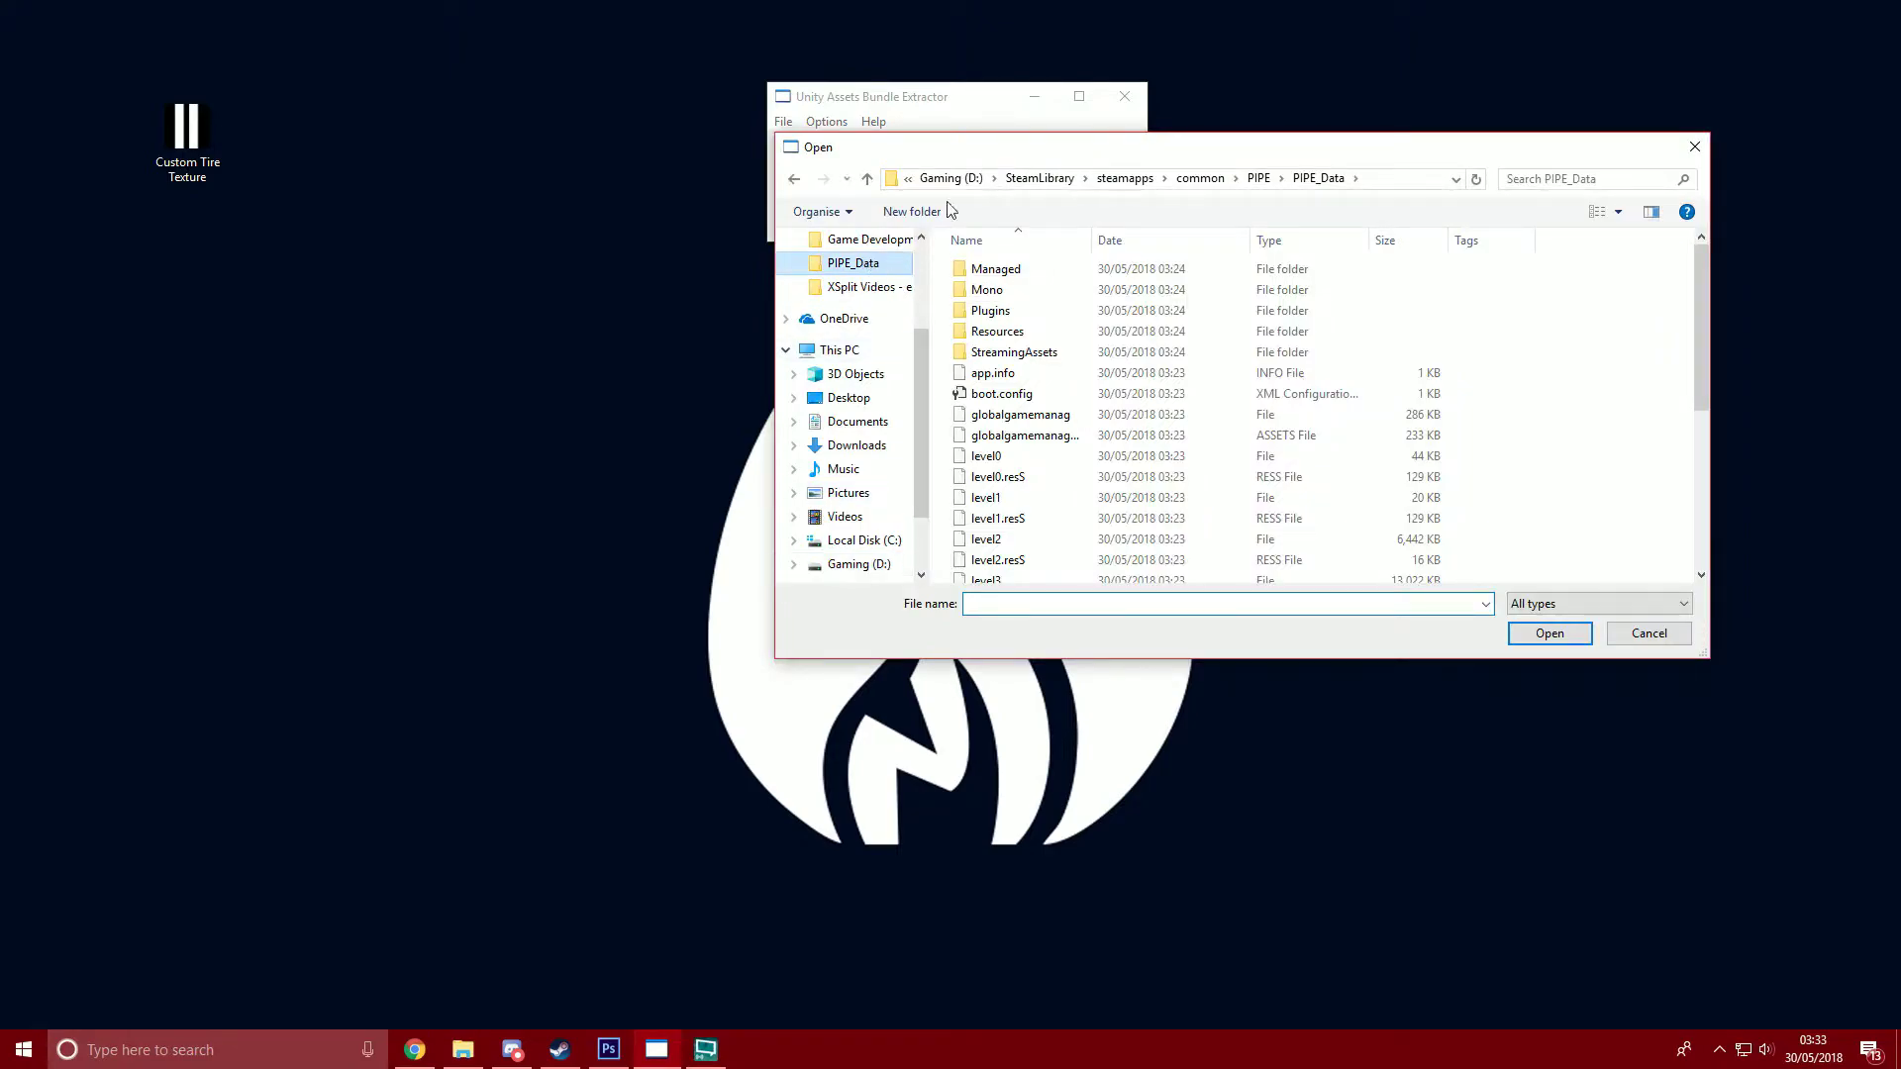
left_click_drag(965, 157, 810, 142)
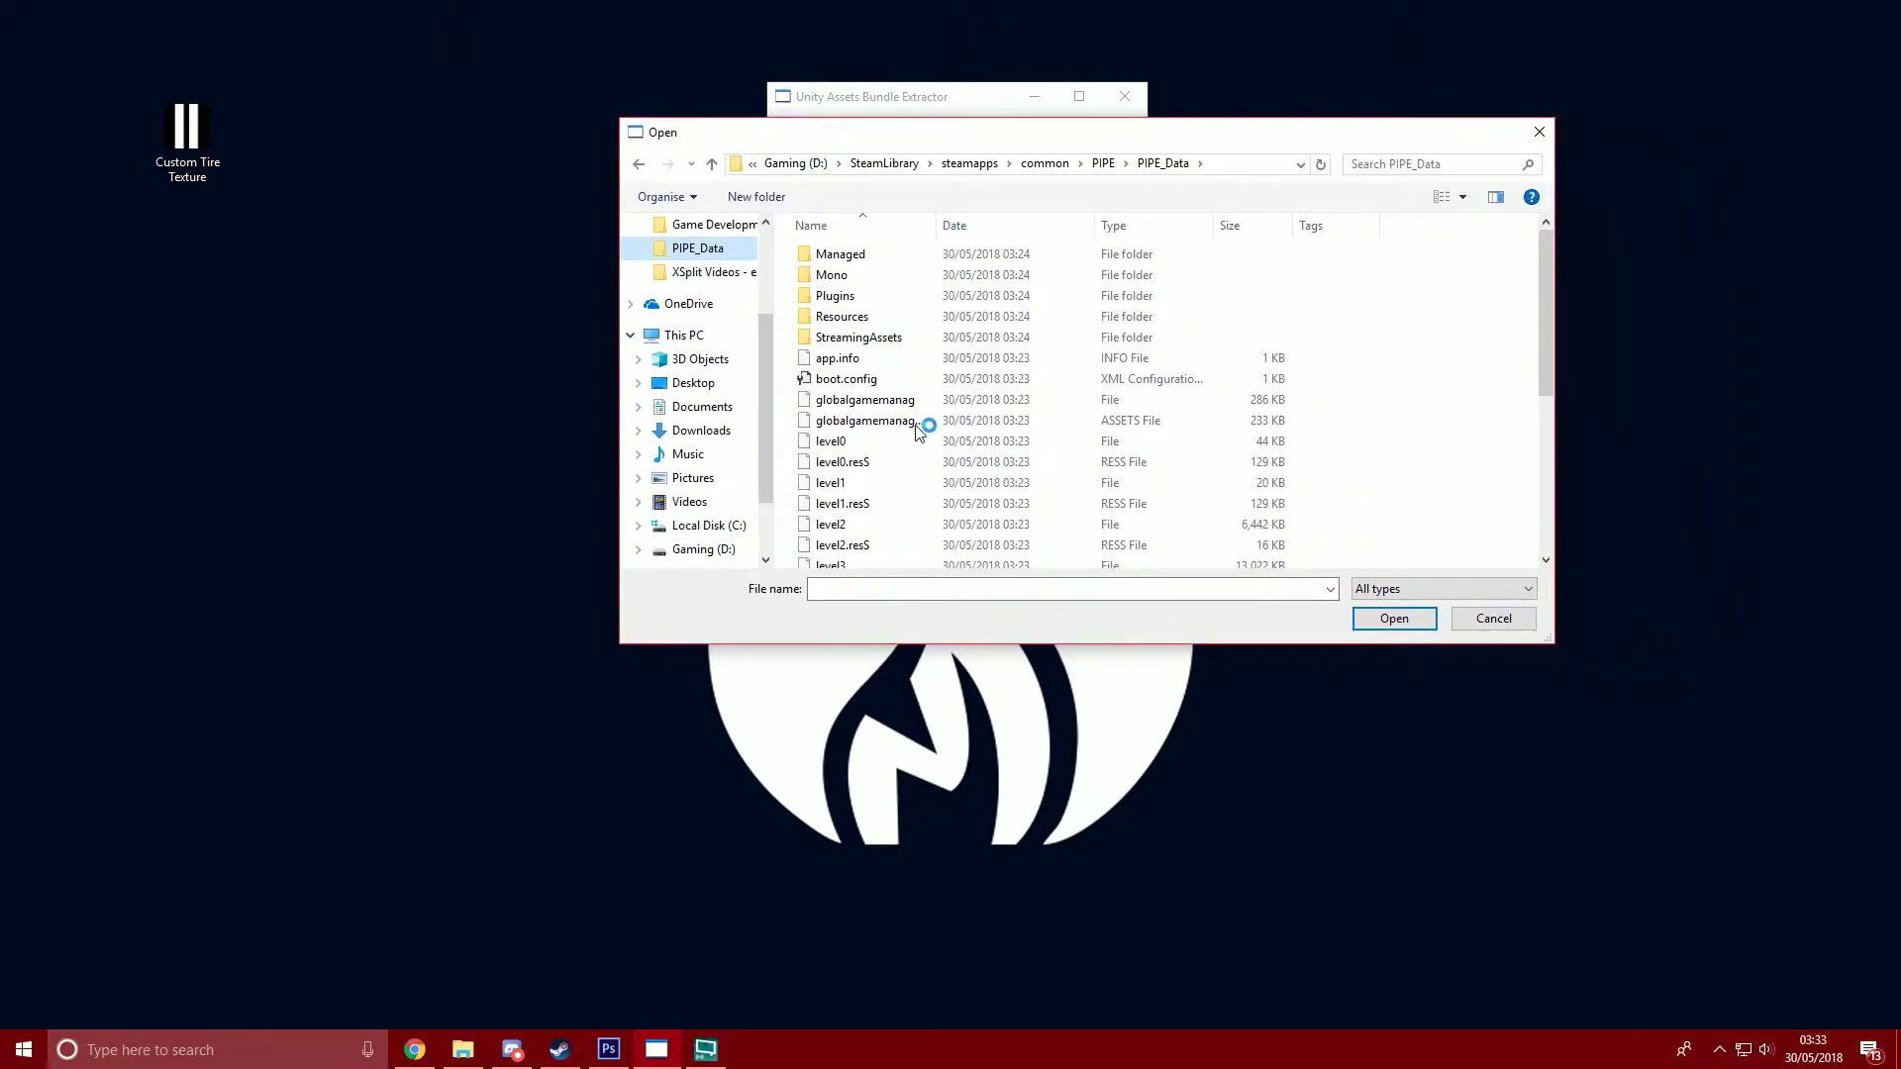
scroll(916, 434, "down", 1)
scroll(918, 434, "down", 2)
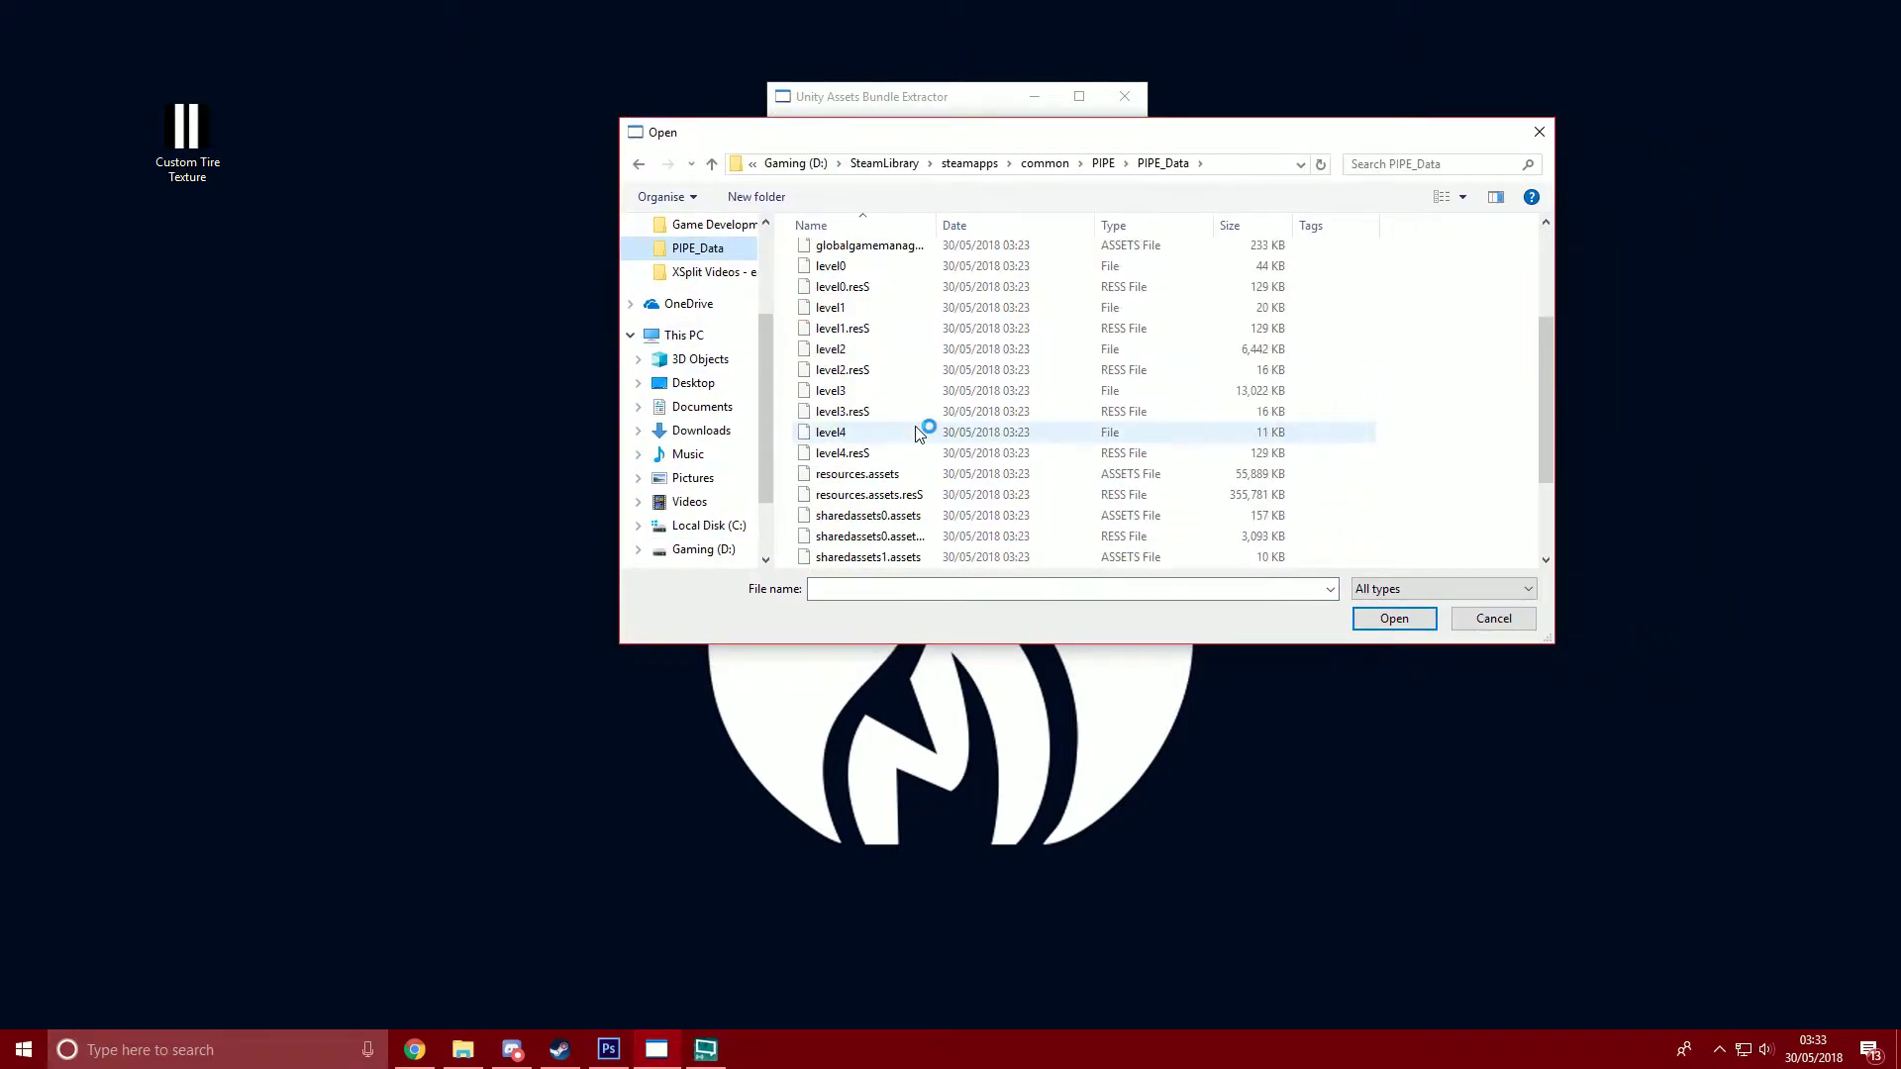
double_click(886, 479)
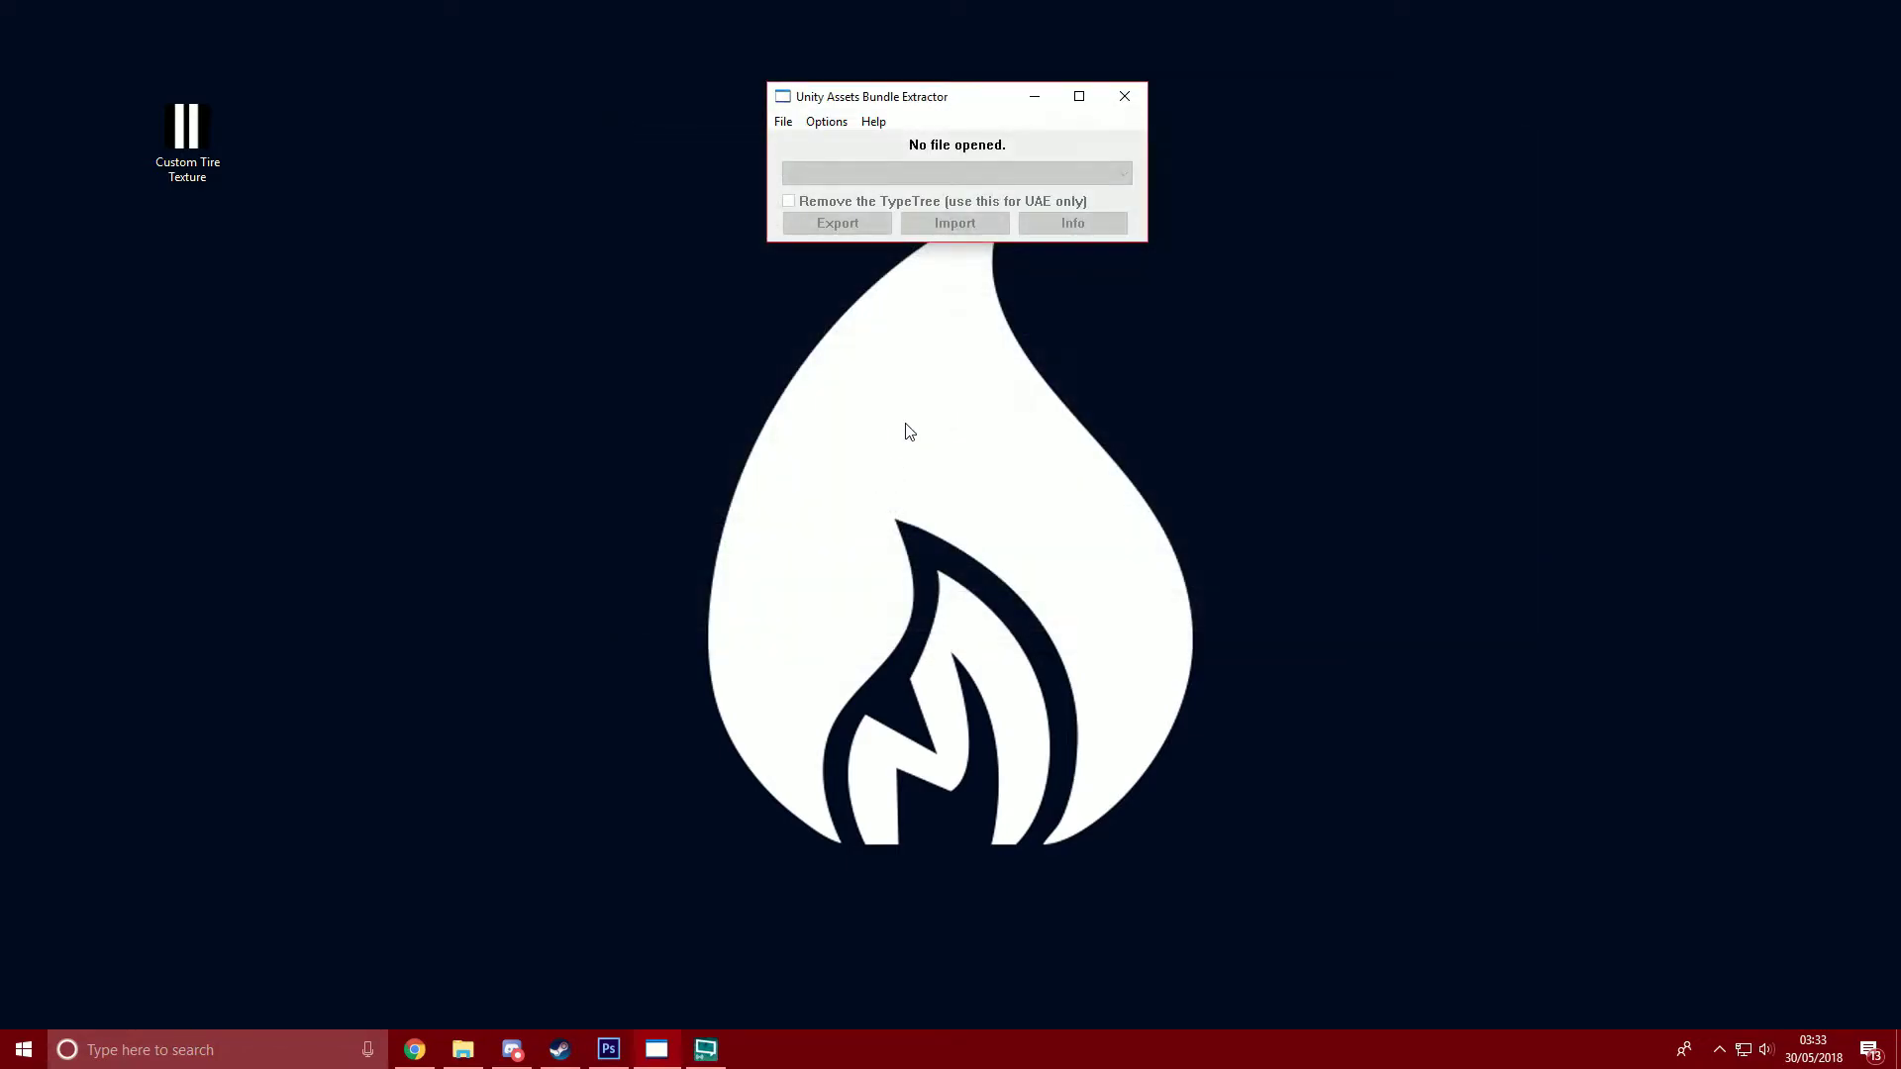
left_click_drag(885, 155, 583, 93)
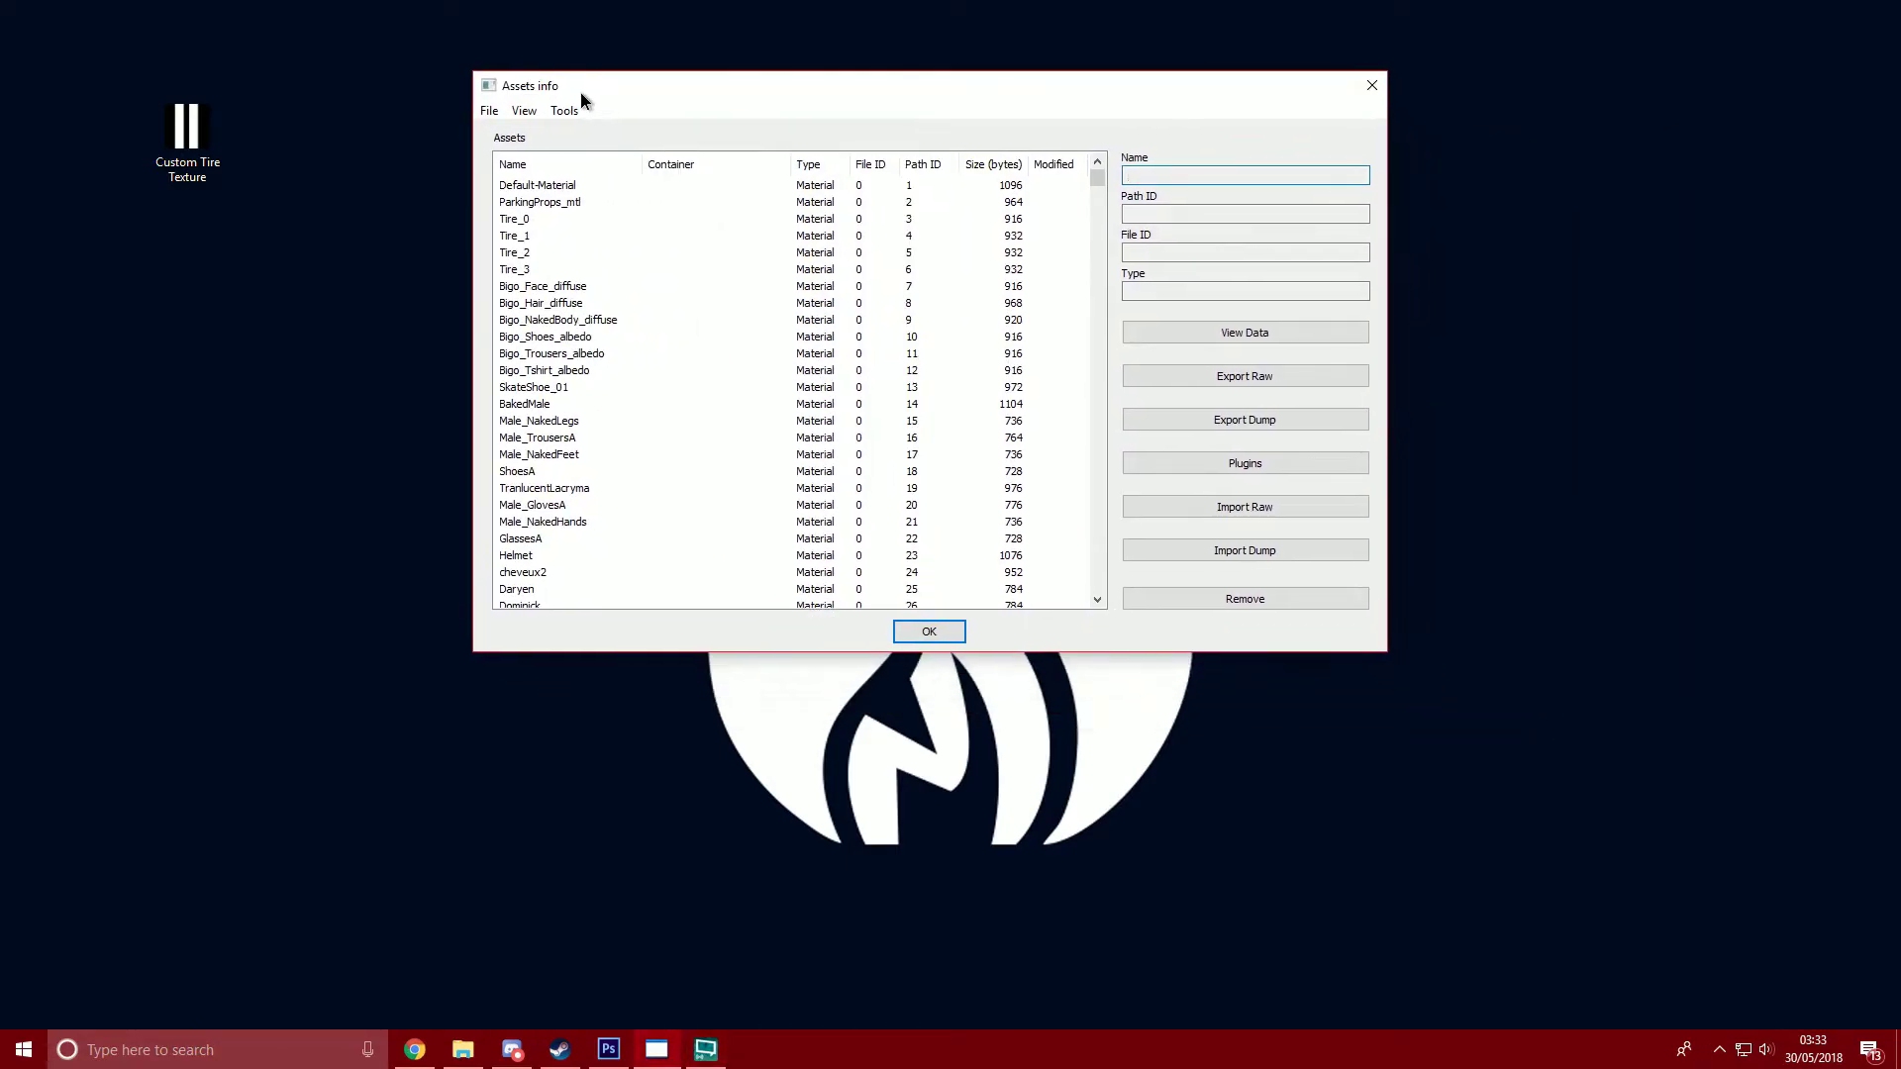
Search asset names for 'Gala' and select the Galaxy material, Path ID 62.
left_click(525, 111)
left_click(540, 131)
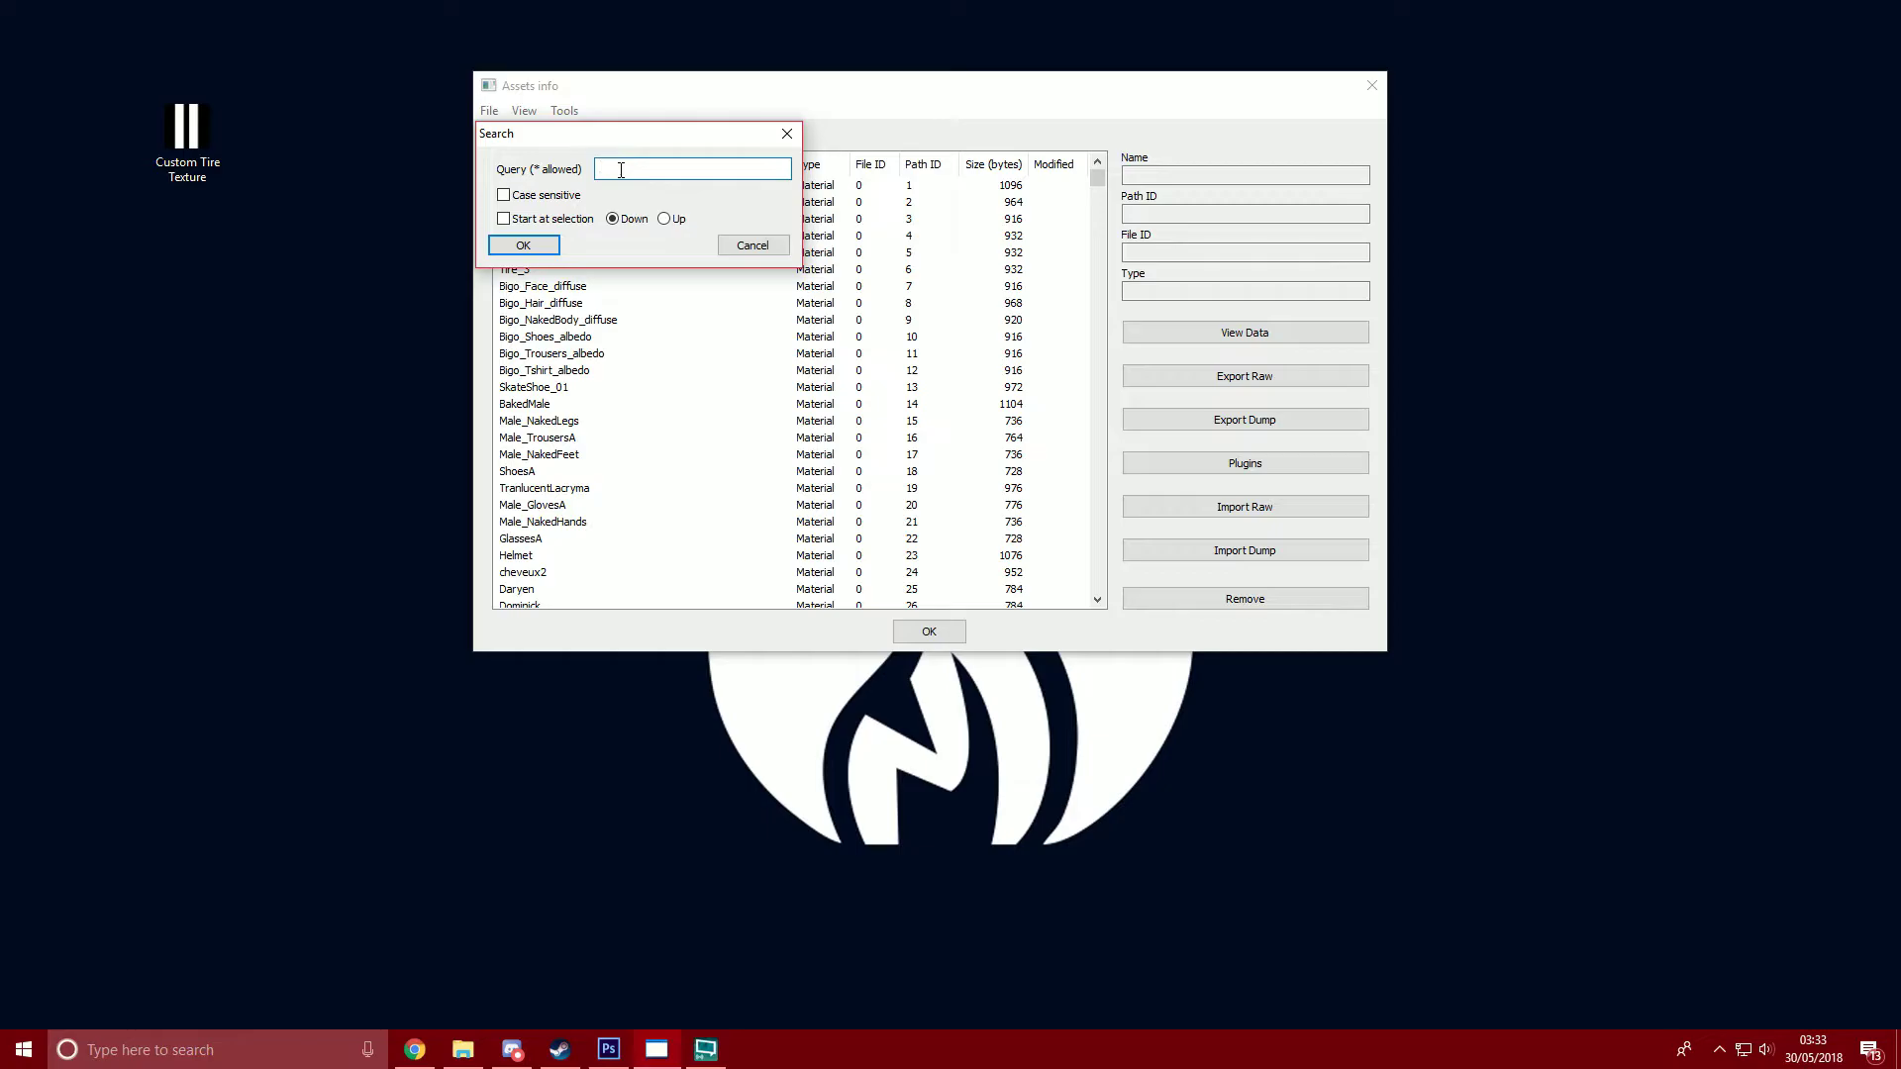
type("Galaxy")
key("Return")
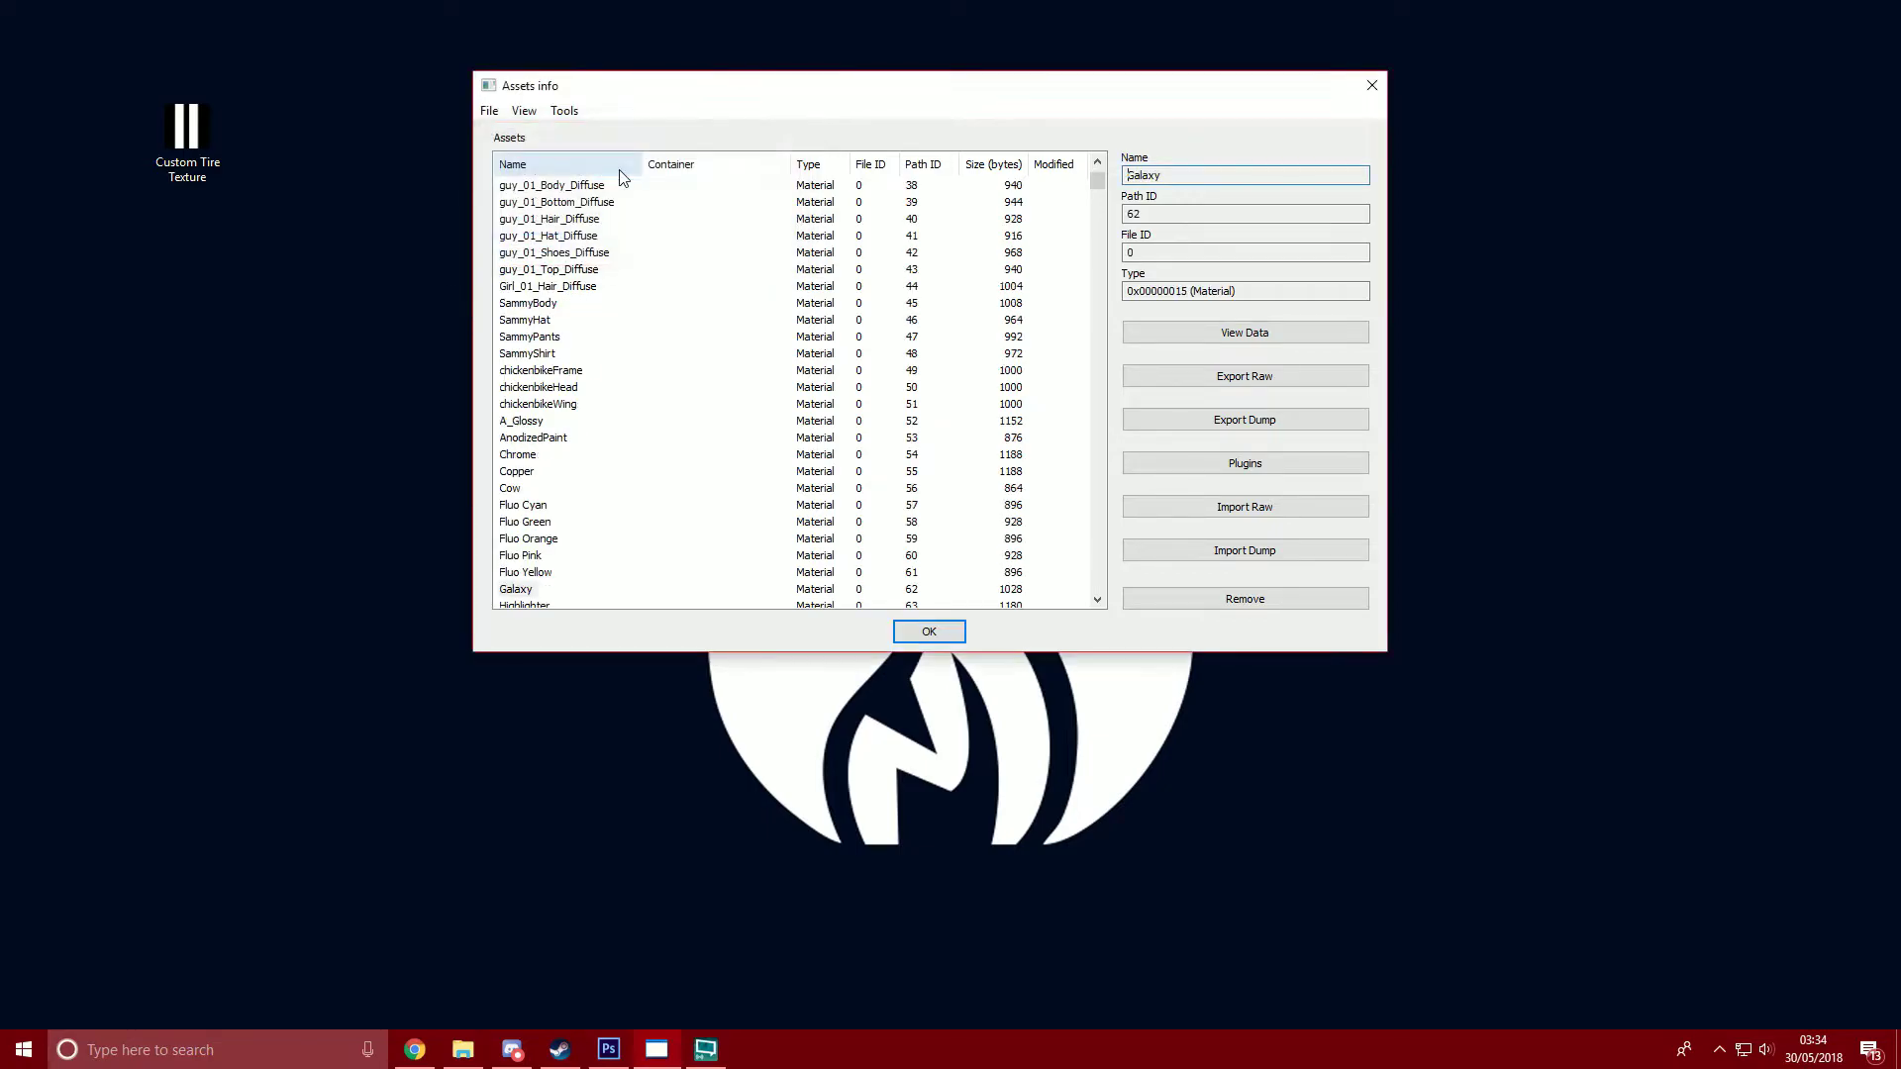
left_click(523, 590)
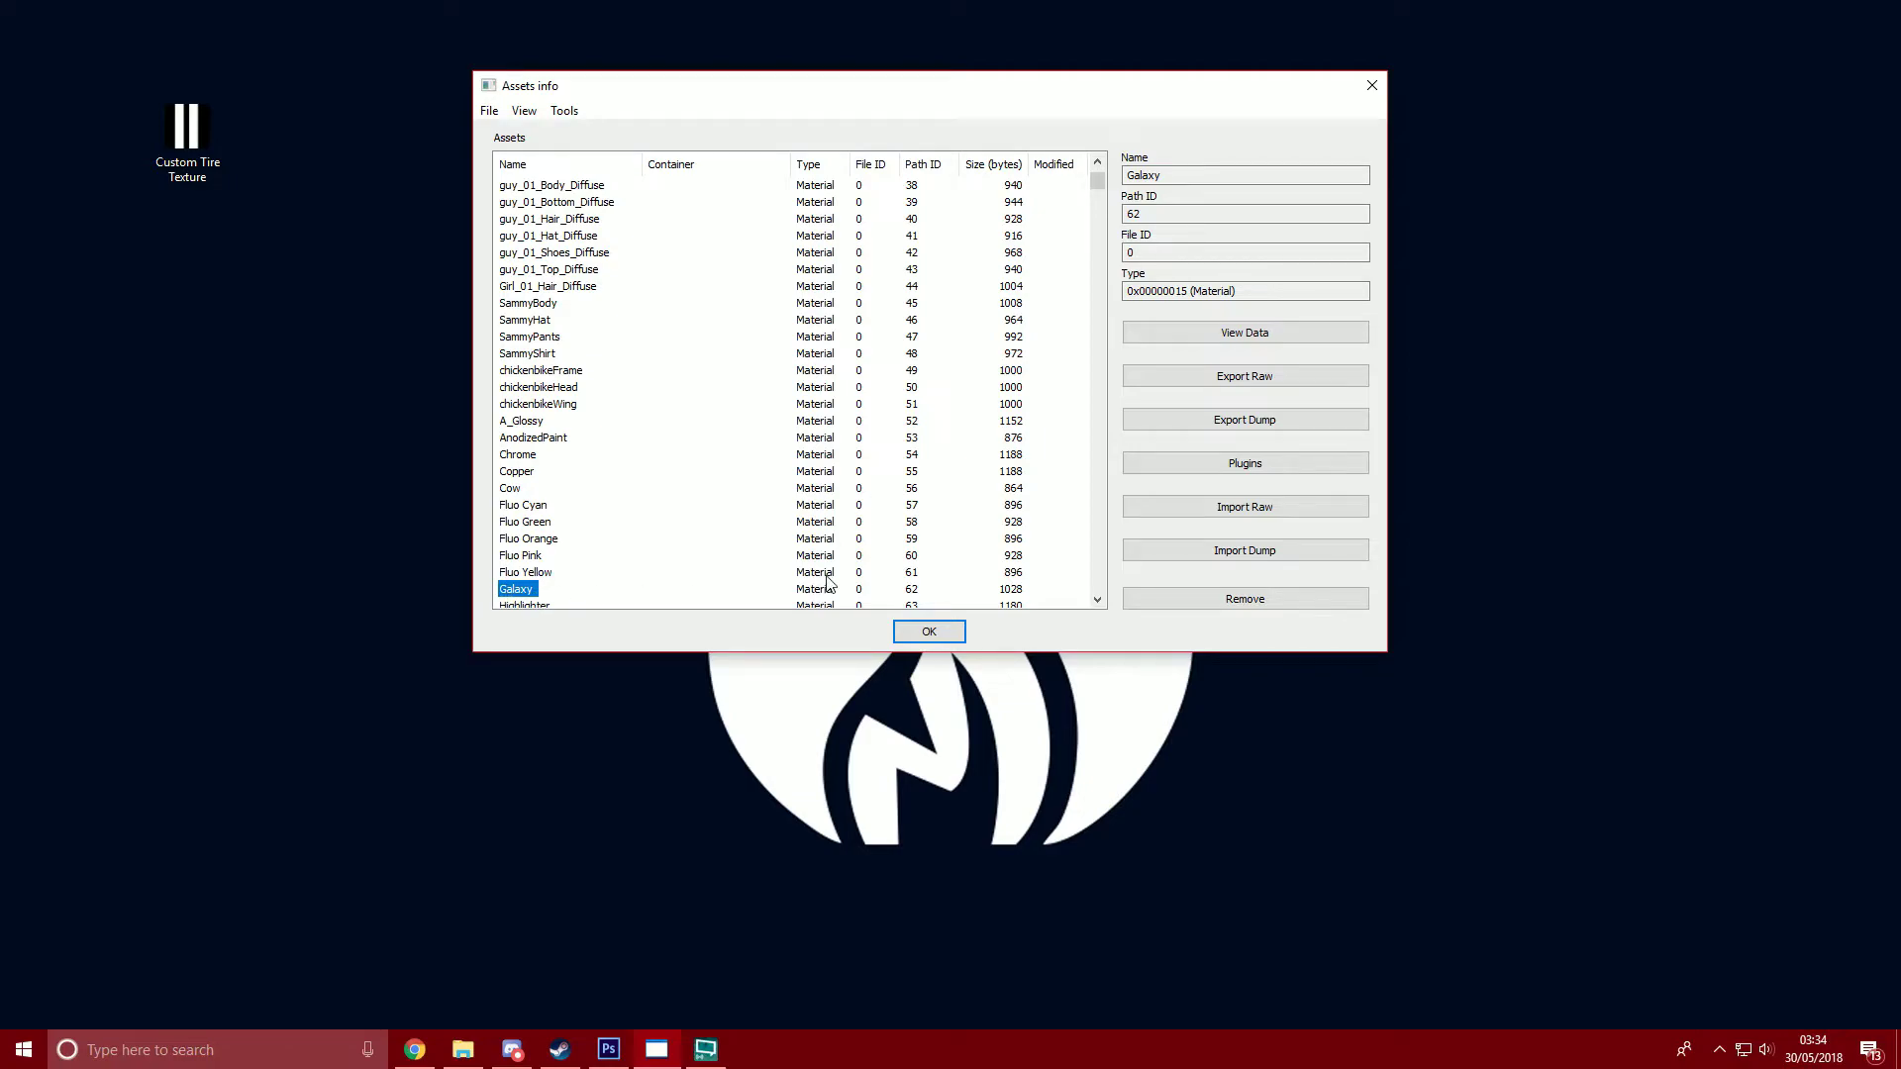
Export Galaxy raw to the Desktop as unnamed asset-resources.assets-62.dat and place it on the left.
left_click(1202, 377)
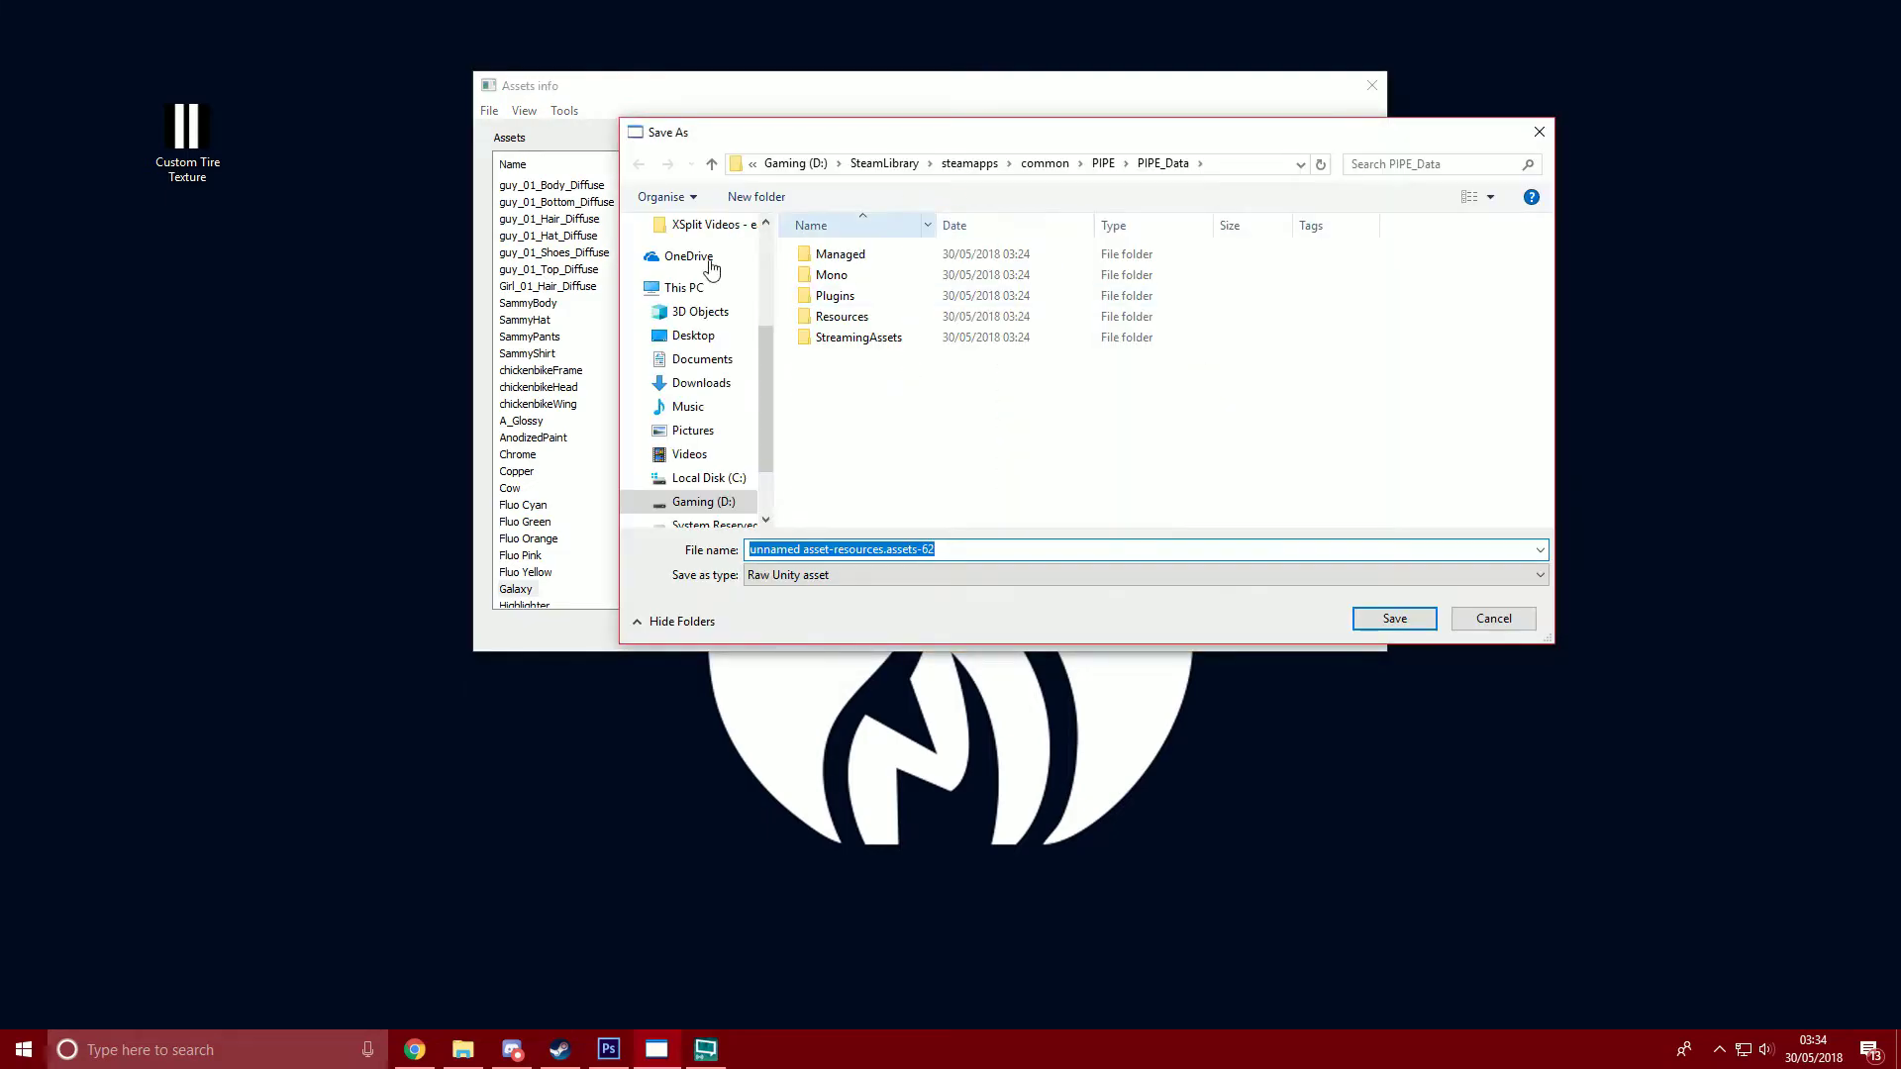
left_click(693, 336)
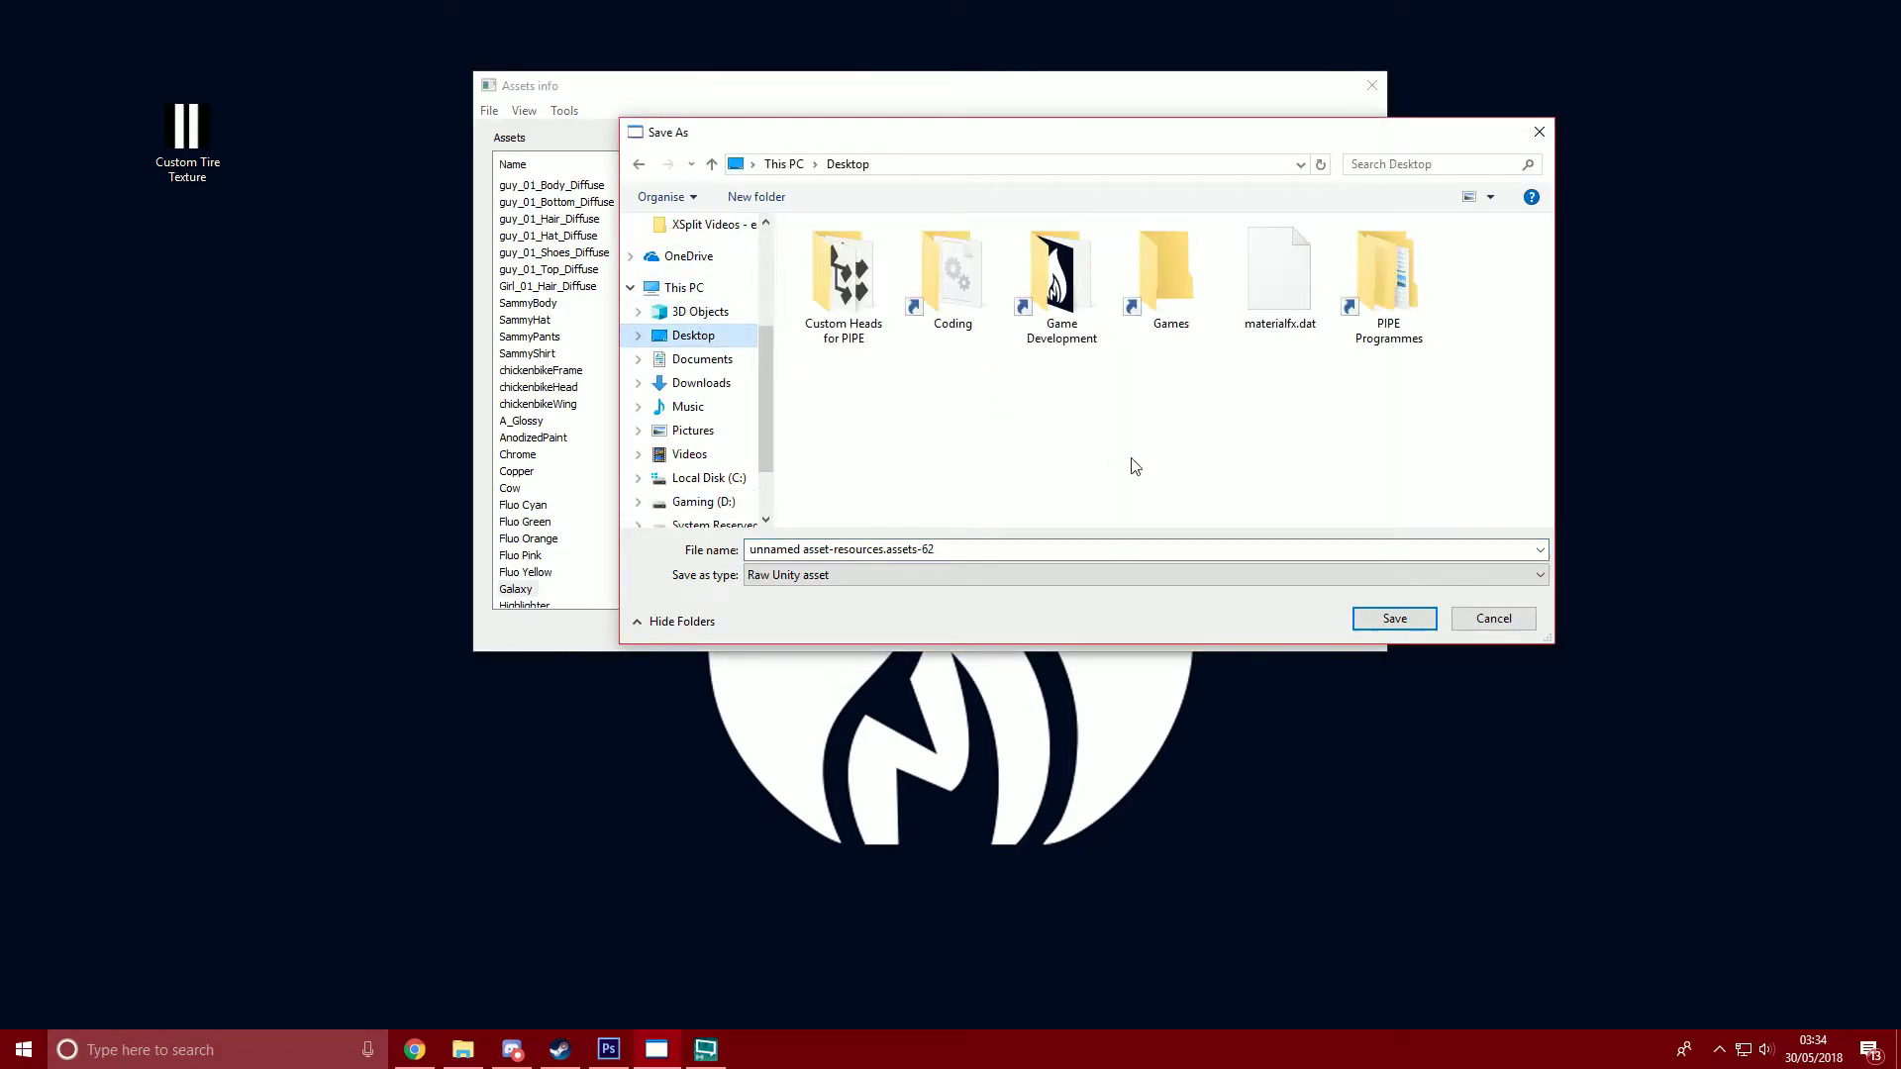
left_click(1397, 620)
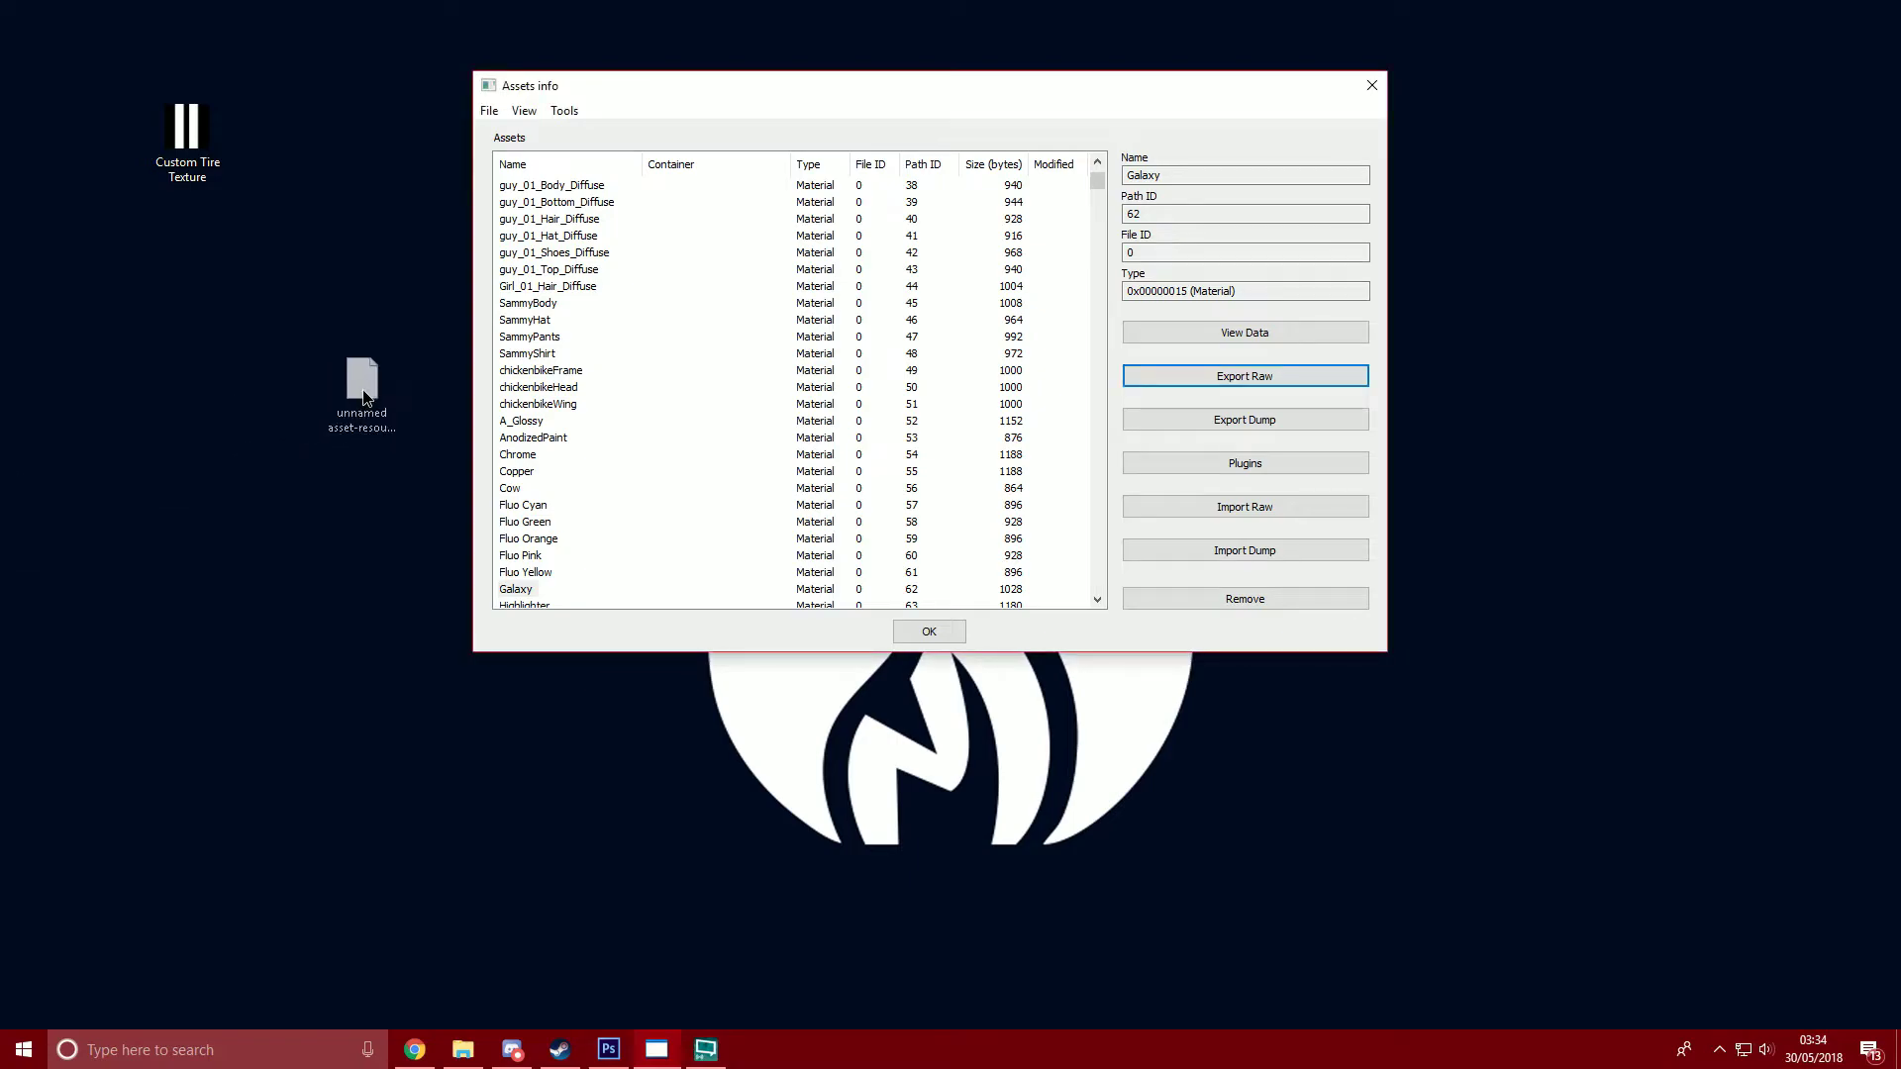
left_click_drag(361, 391, 187, 515)
left_click(301, 598)
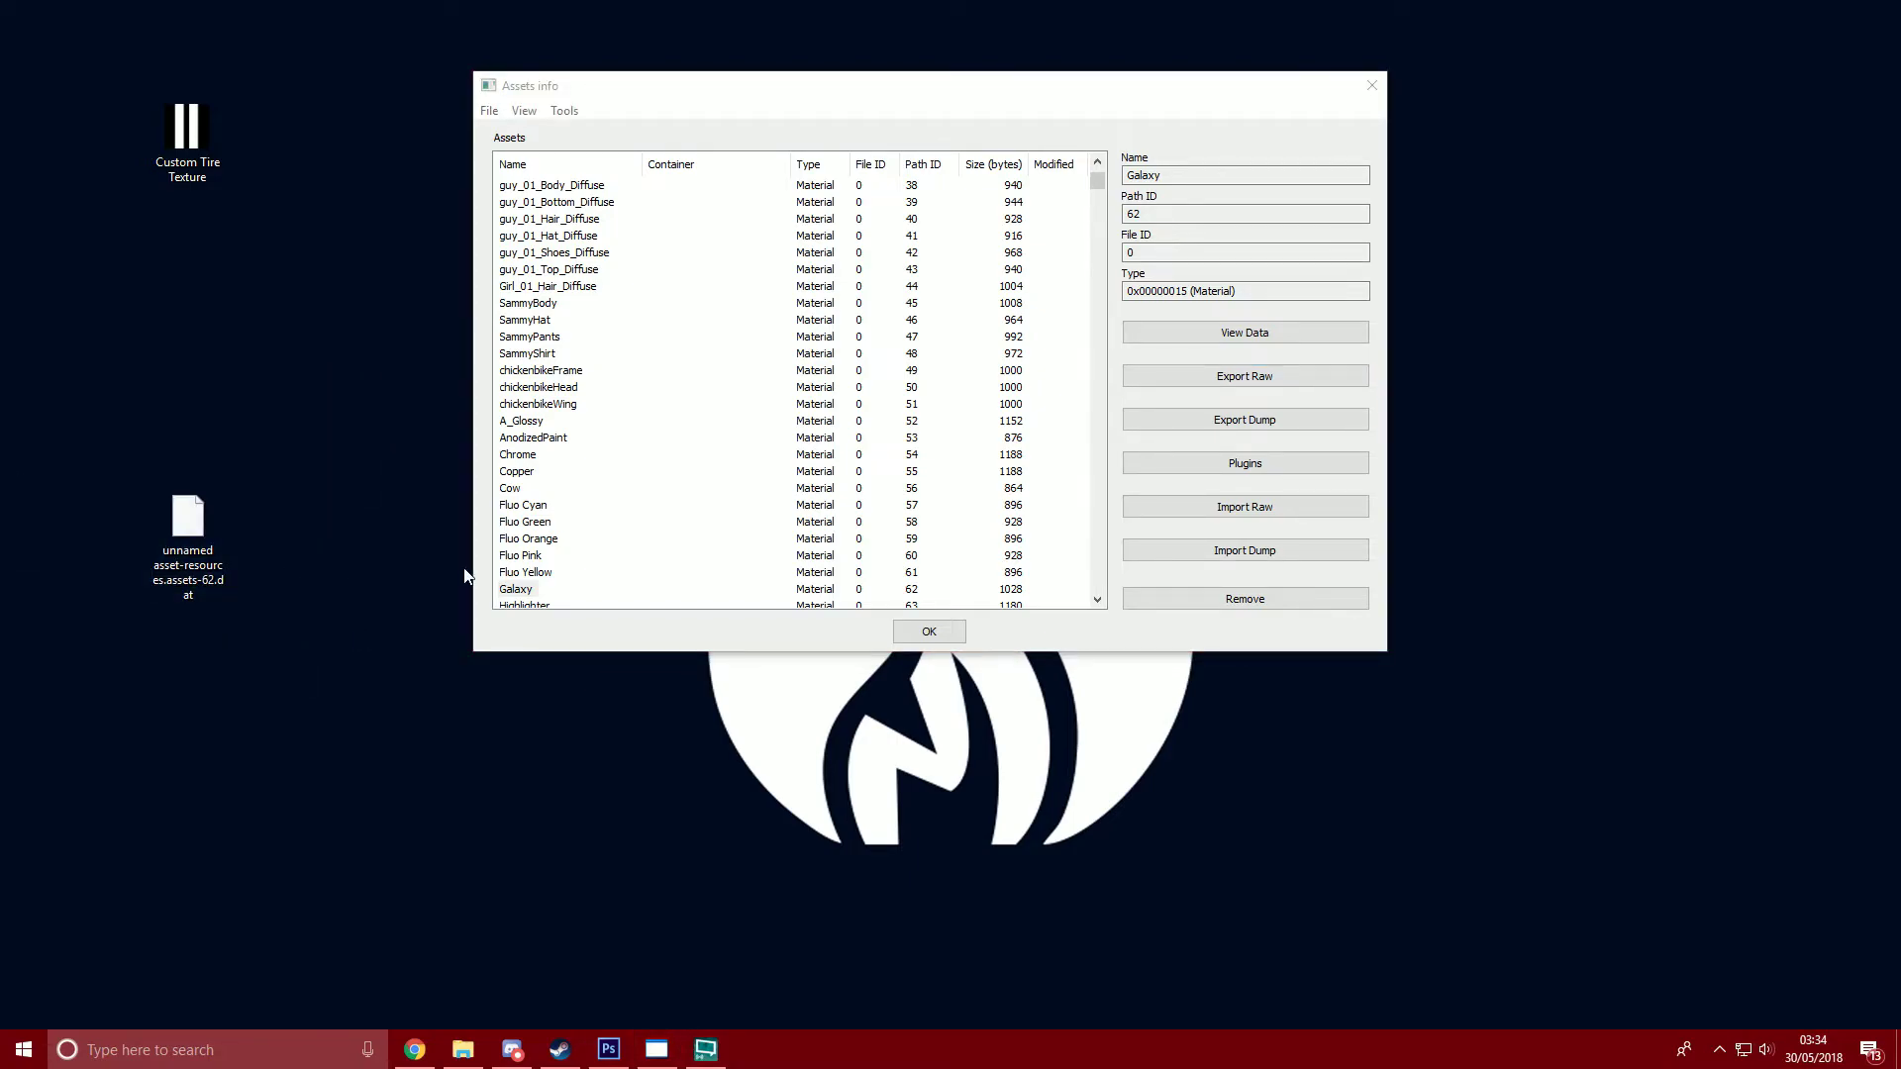
Search asset names for 'Ti' and select the Tire_0 material, Path ID 3.
left_click(548, 89)
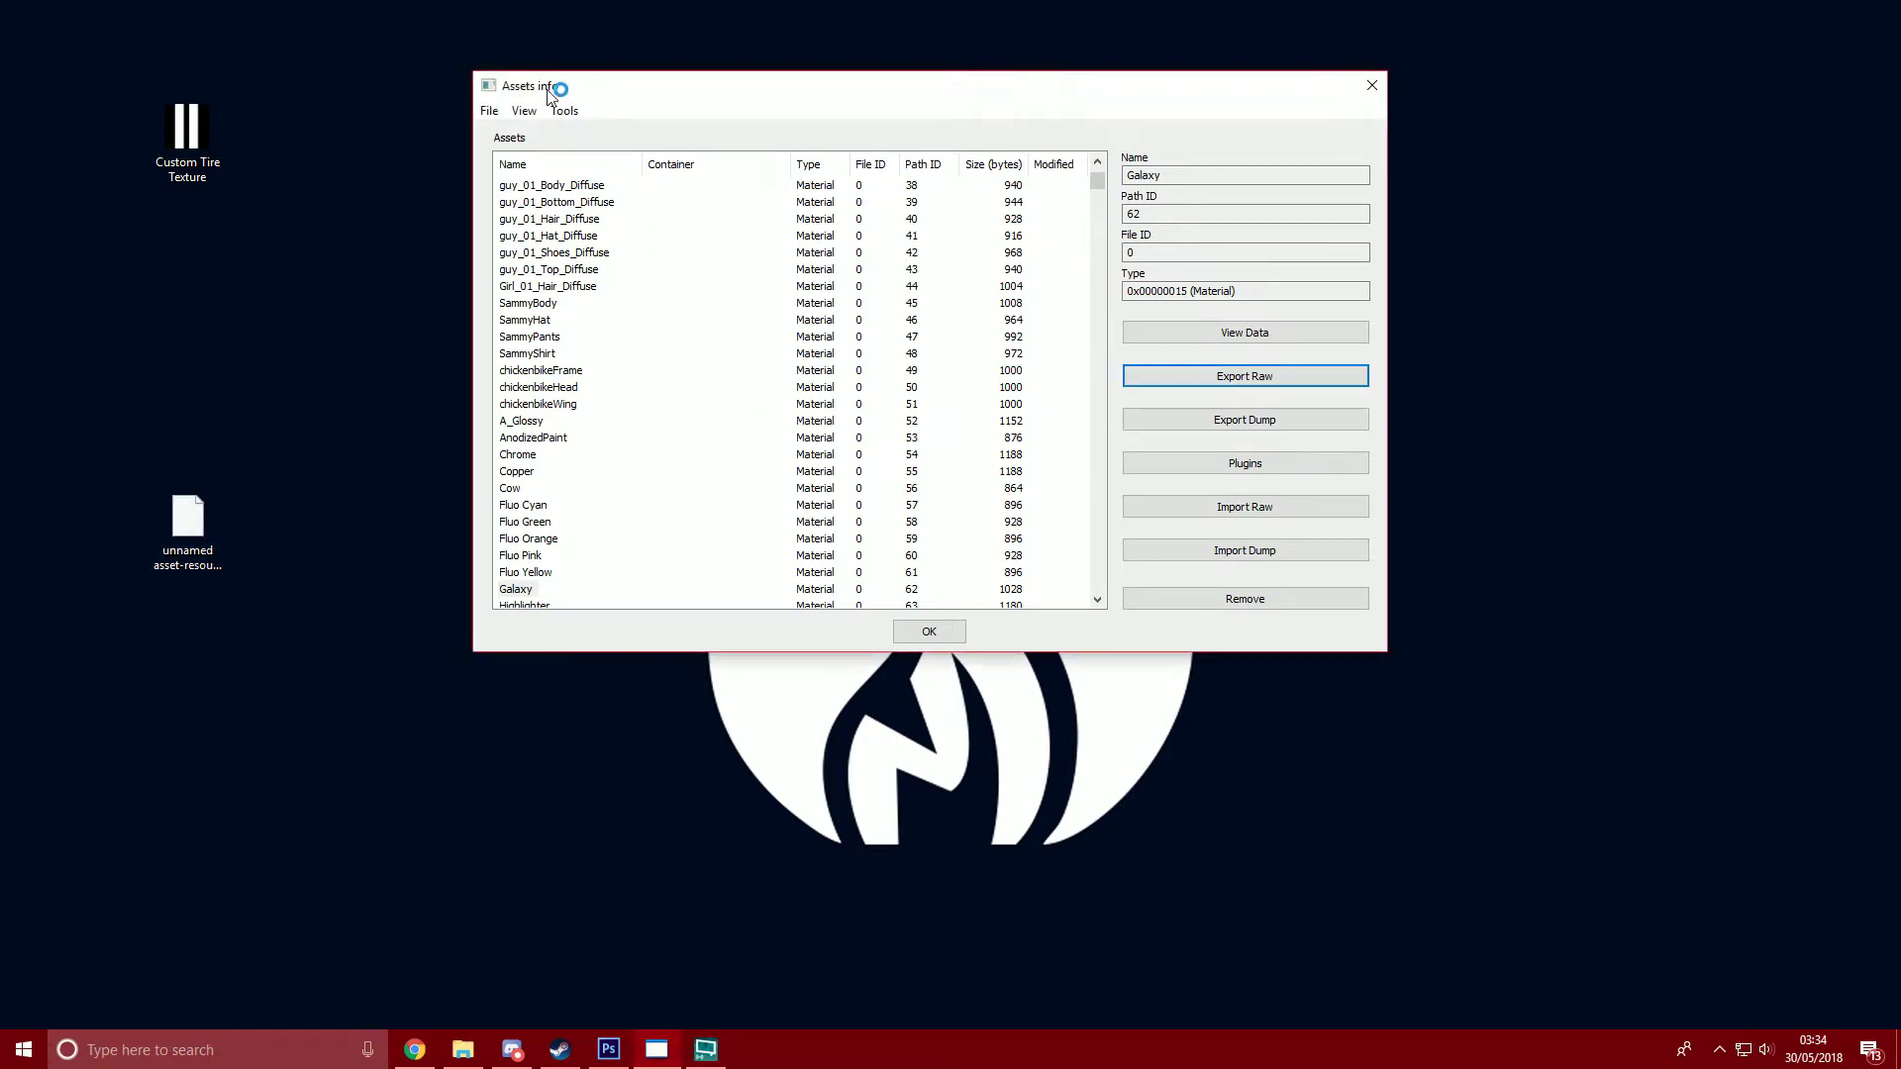
left_click(524, 111)
left_click(560, 130)
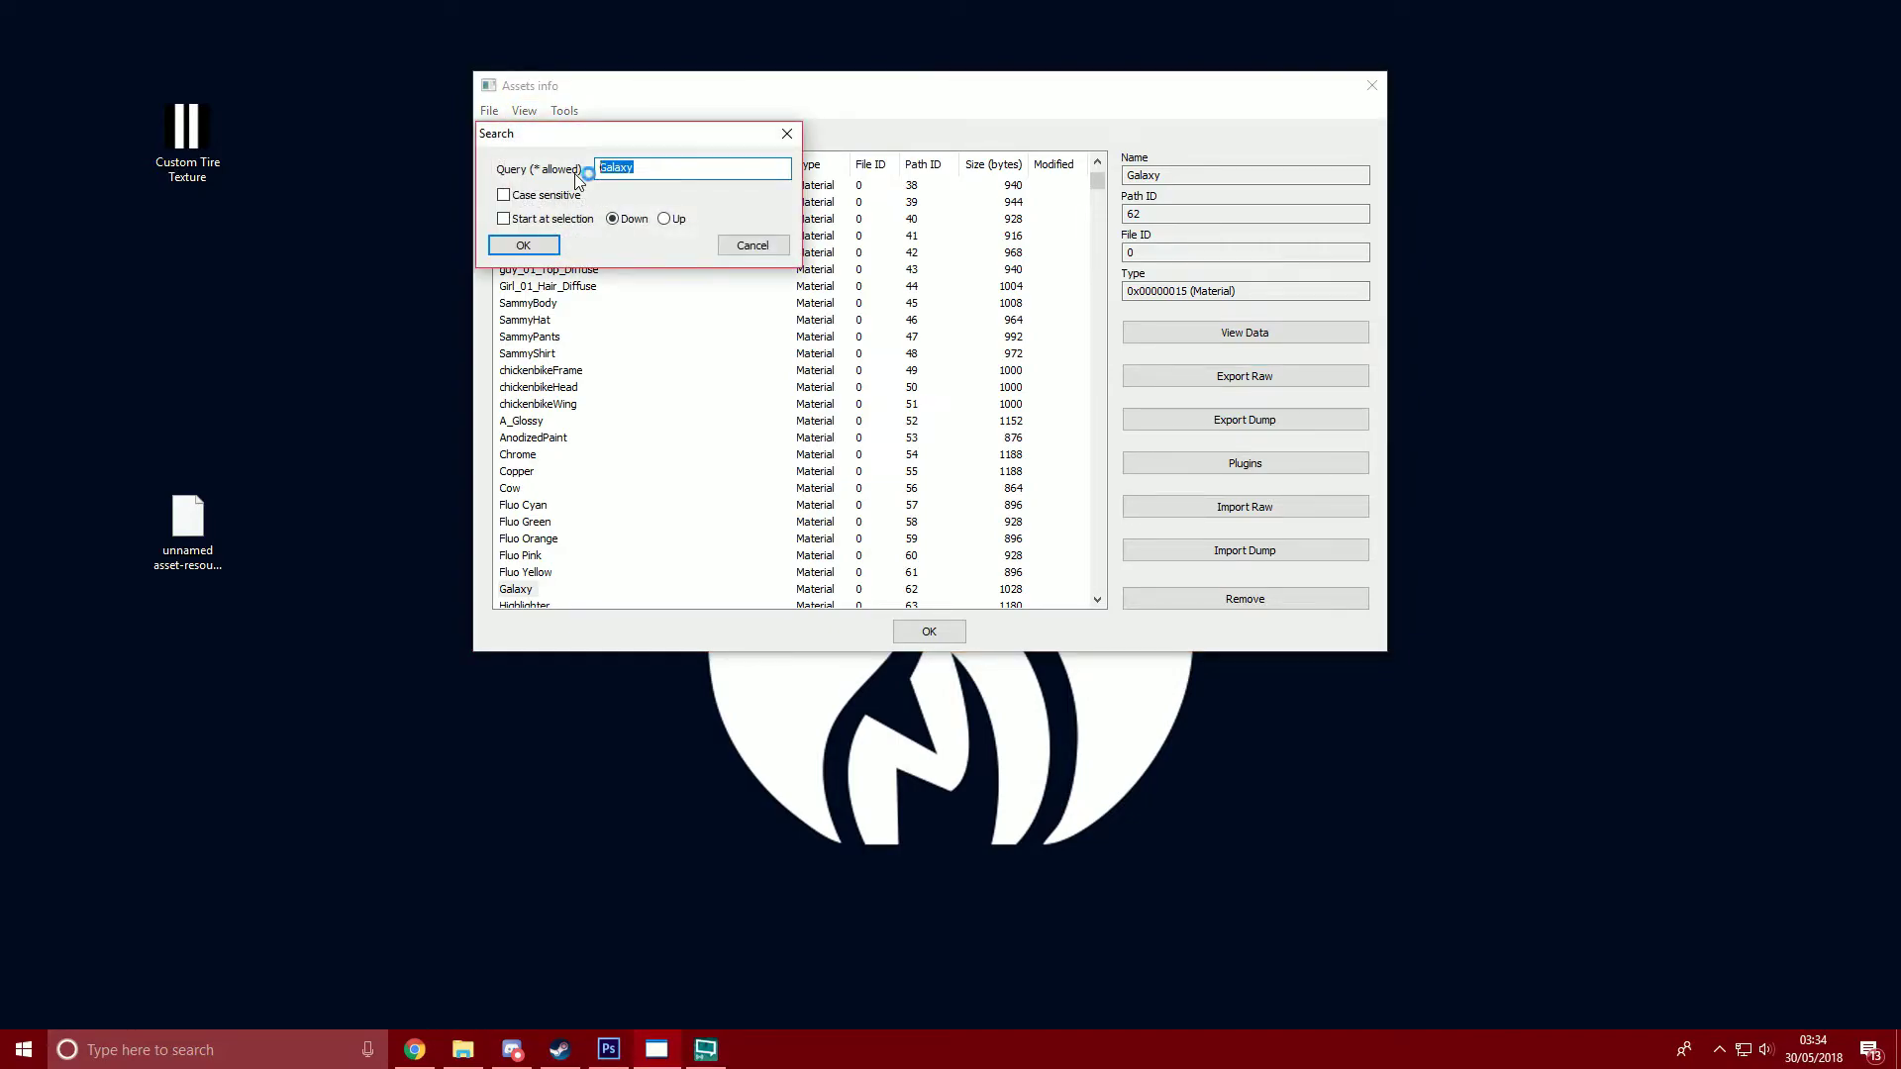
type("Tire_0")
key("Return")
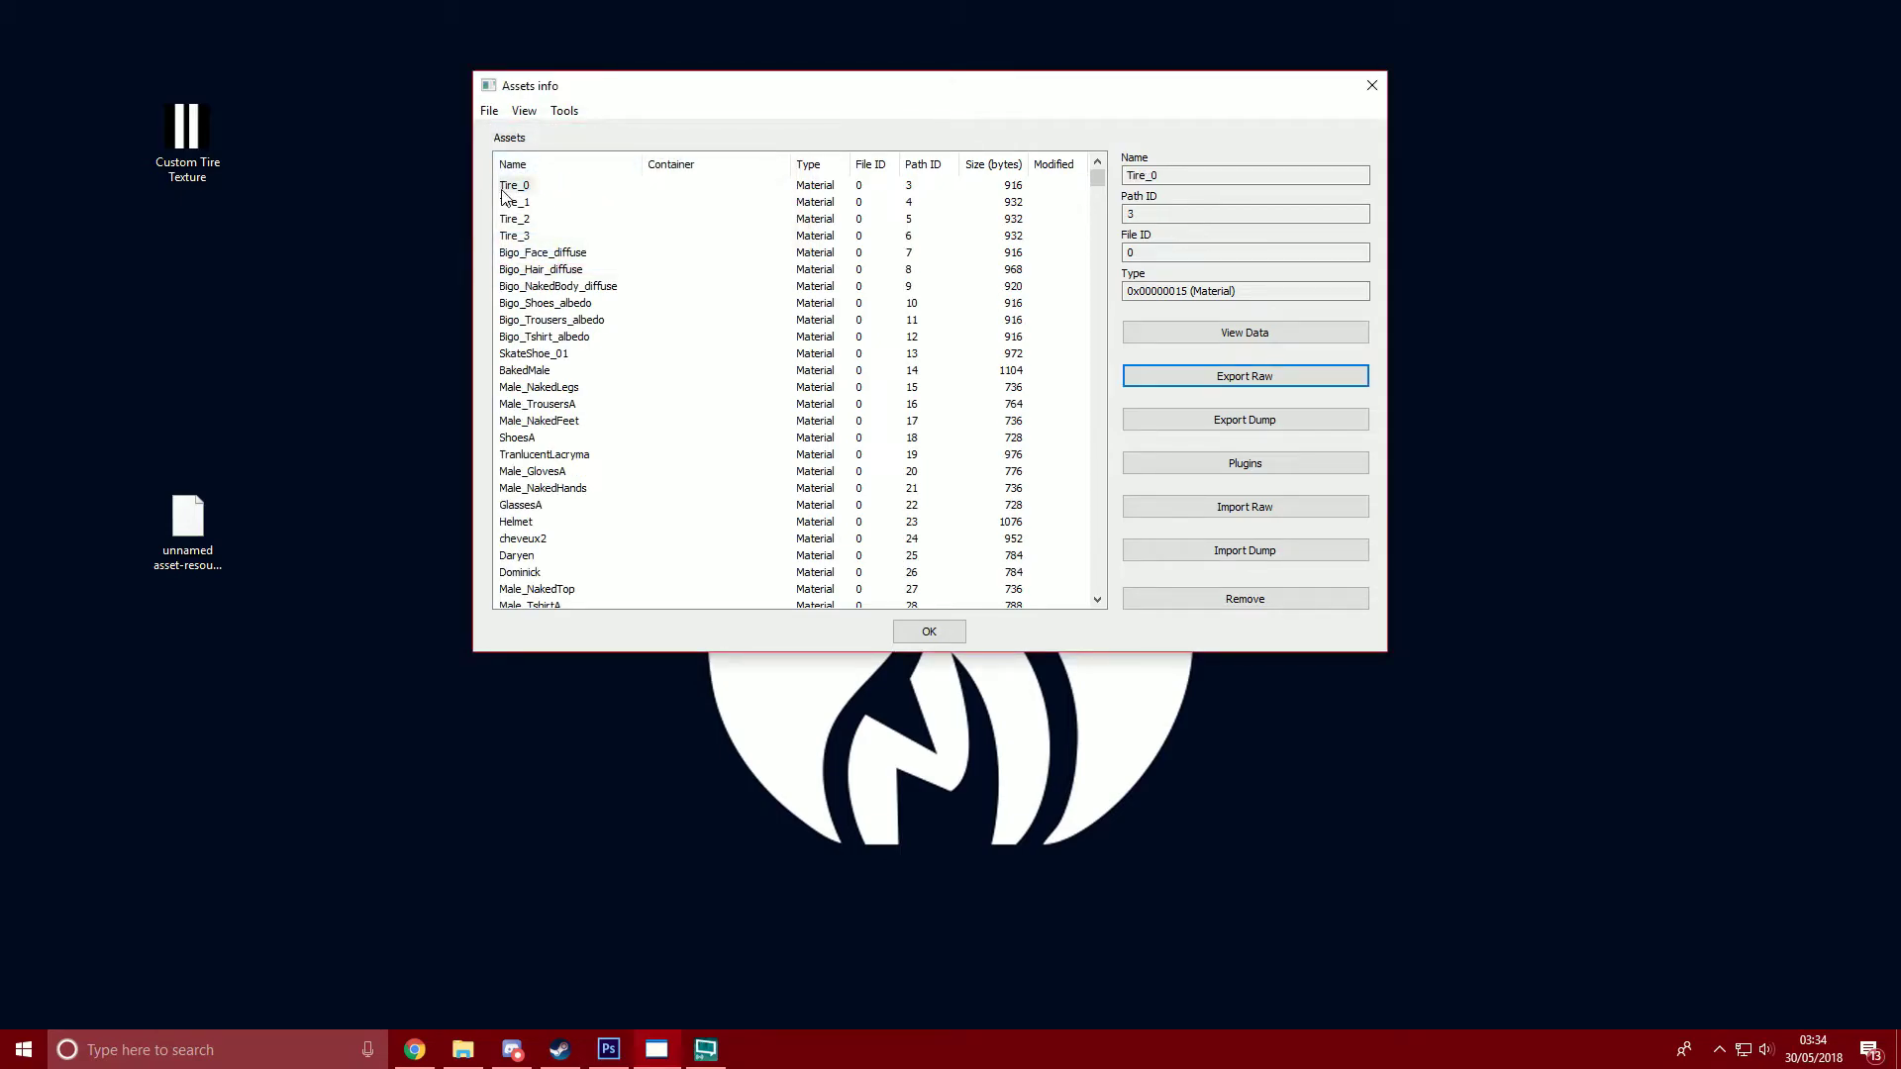
left_click(525, 190)
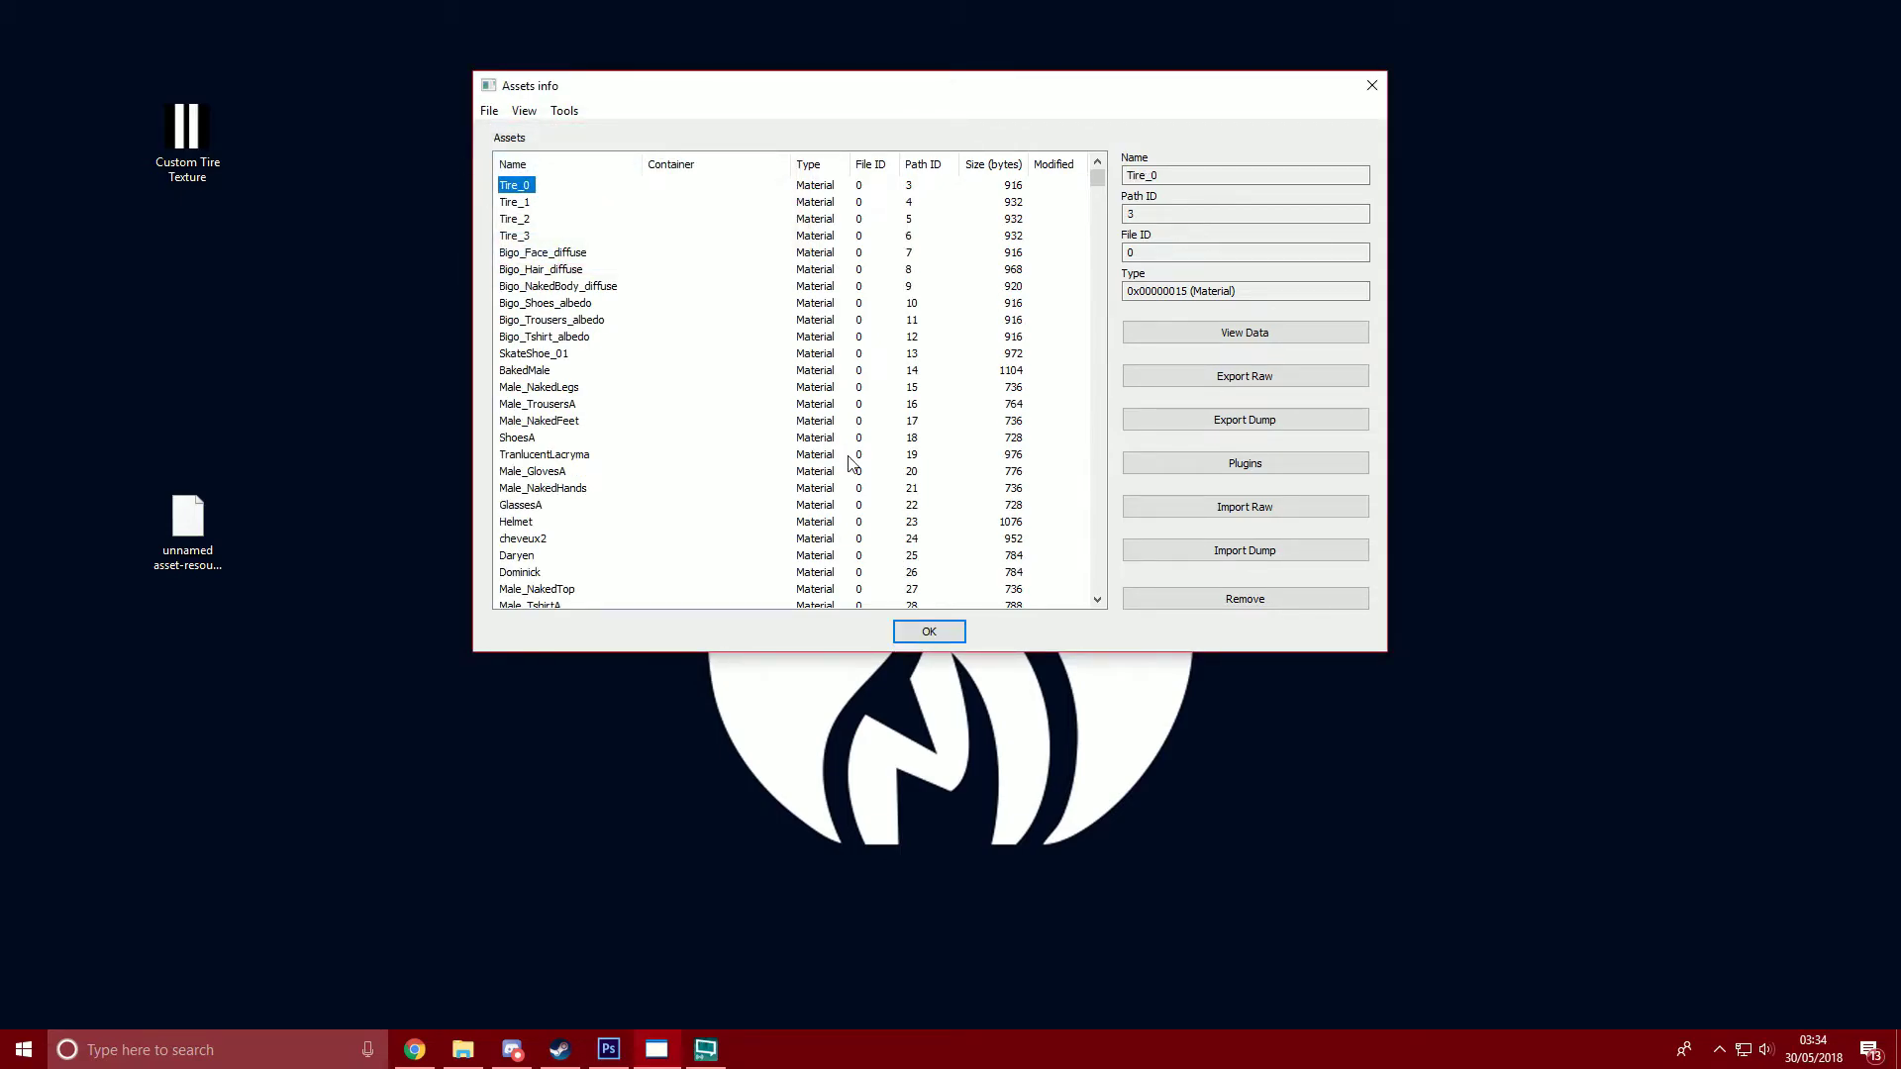
Import unnamed asset-resources.assets-62.dat from the Desktop as Tire_0's raw data.
left_click(1303, 509)
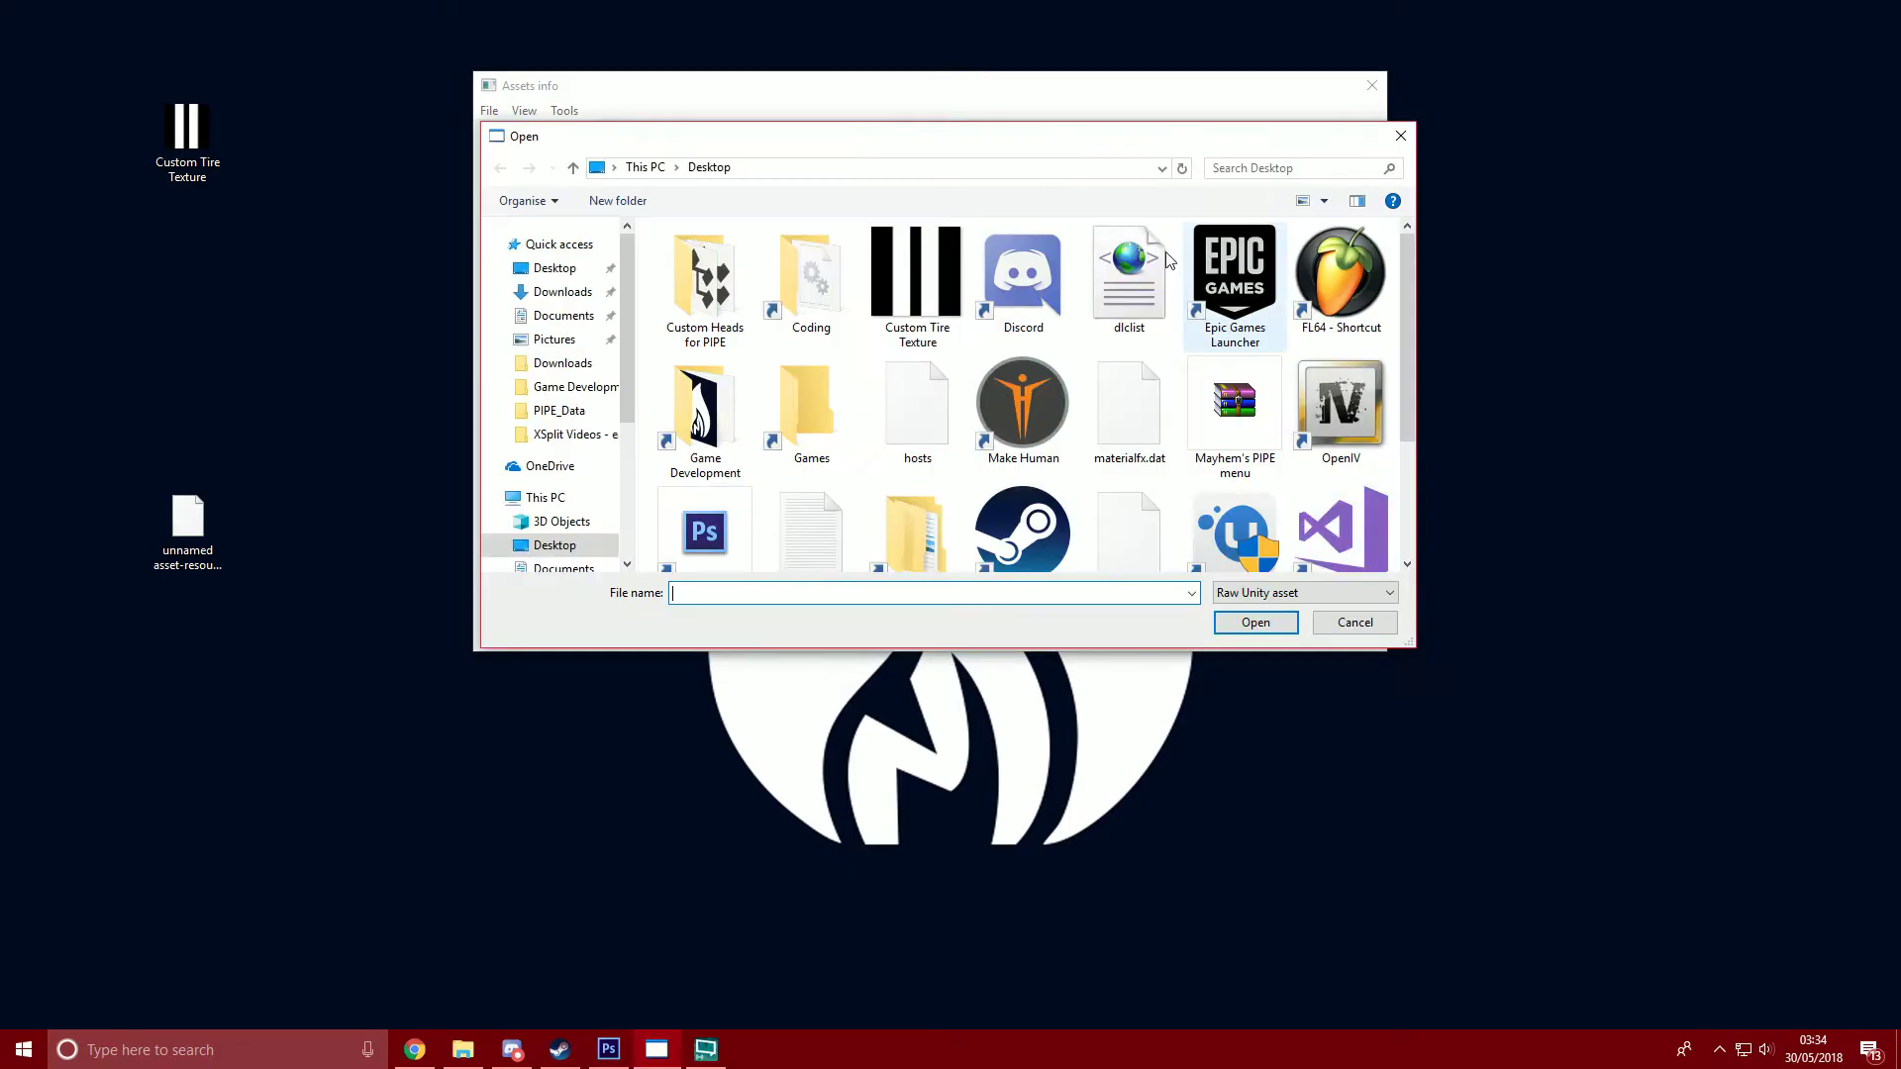
scroll(1010, 500, "down", 2)
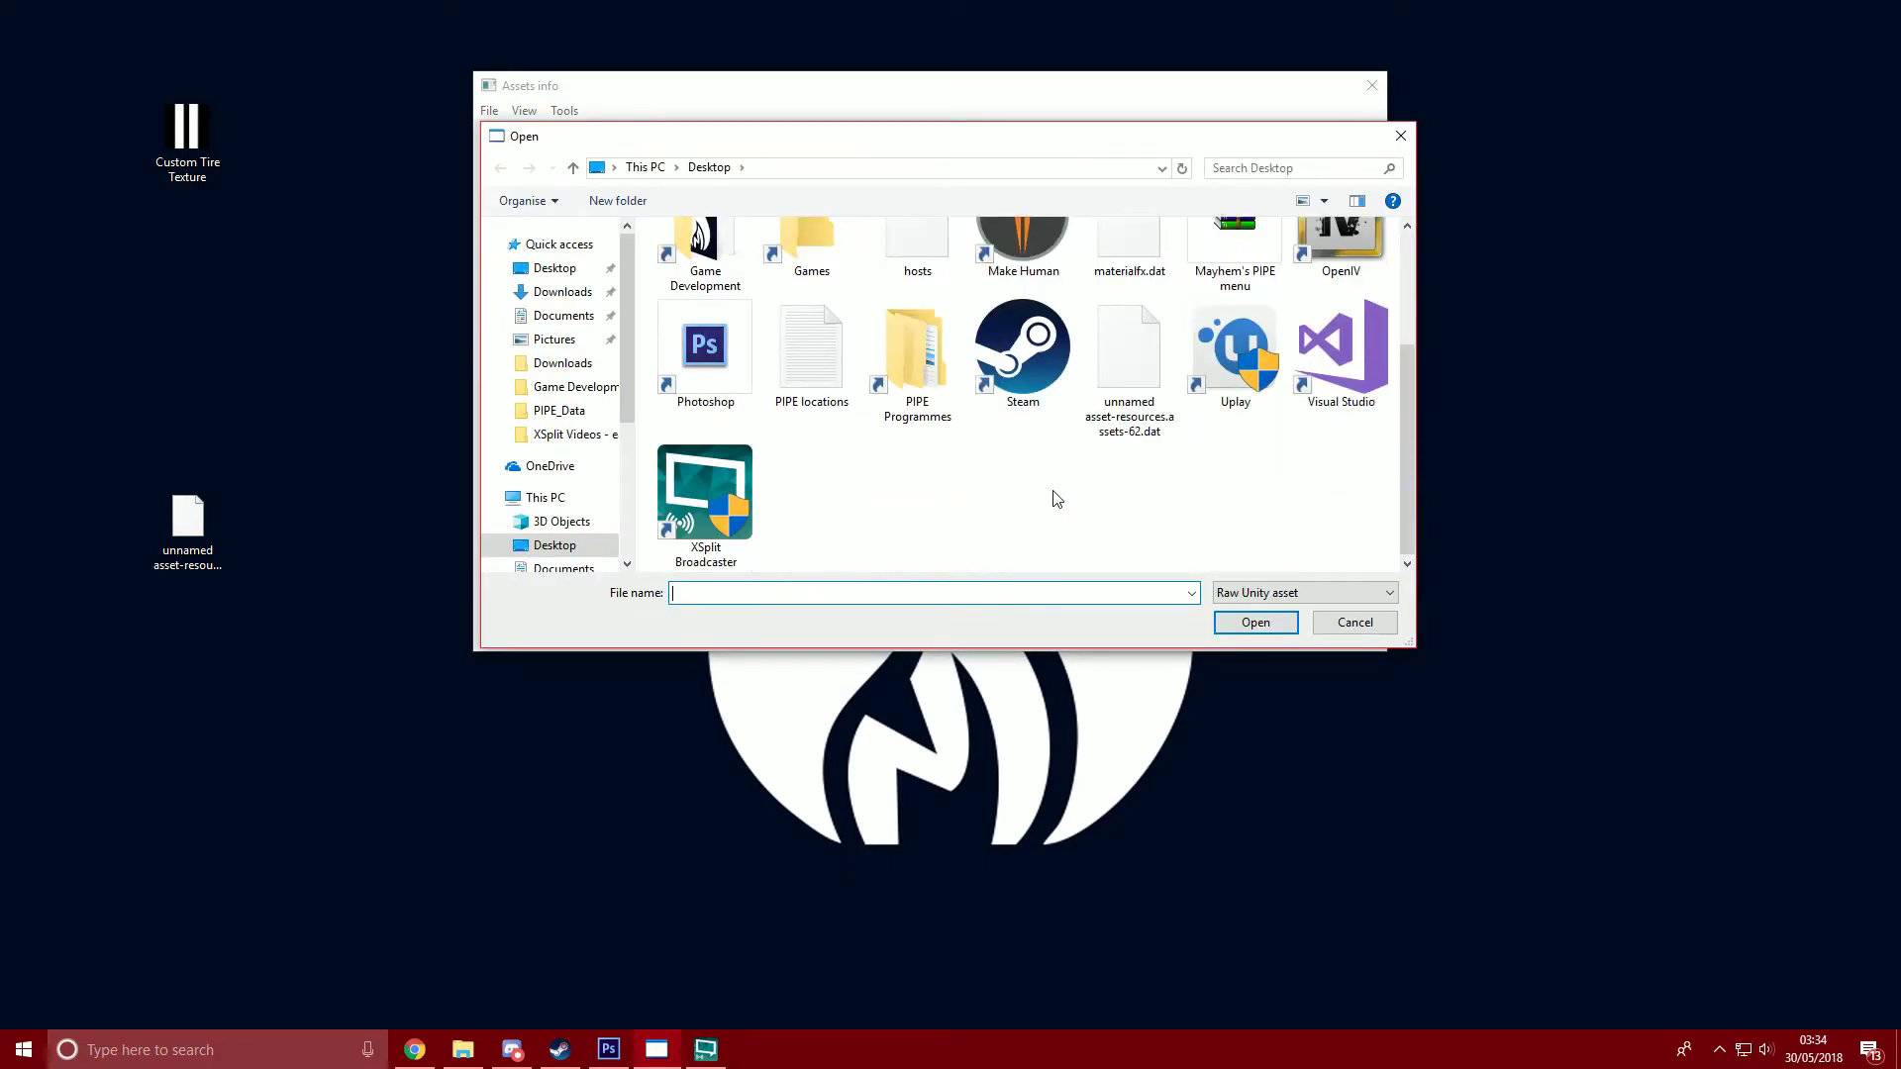
left_click(1138, 340)
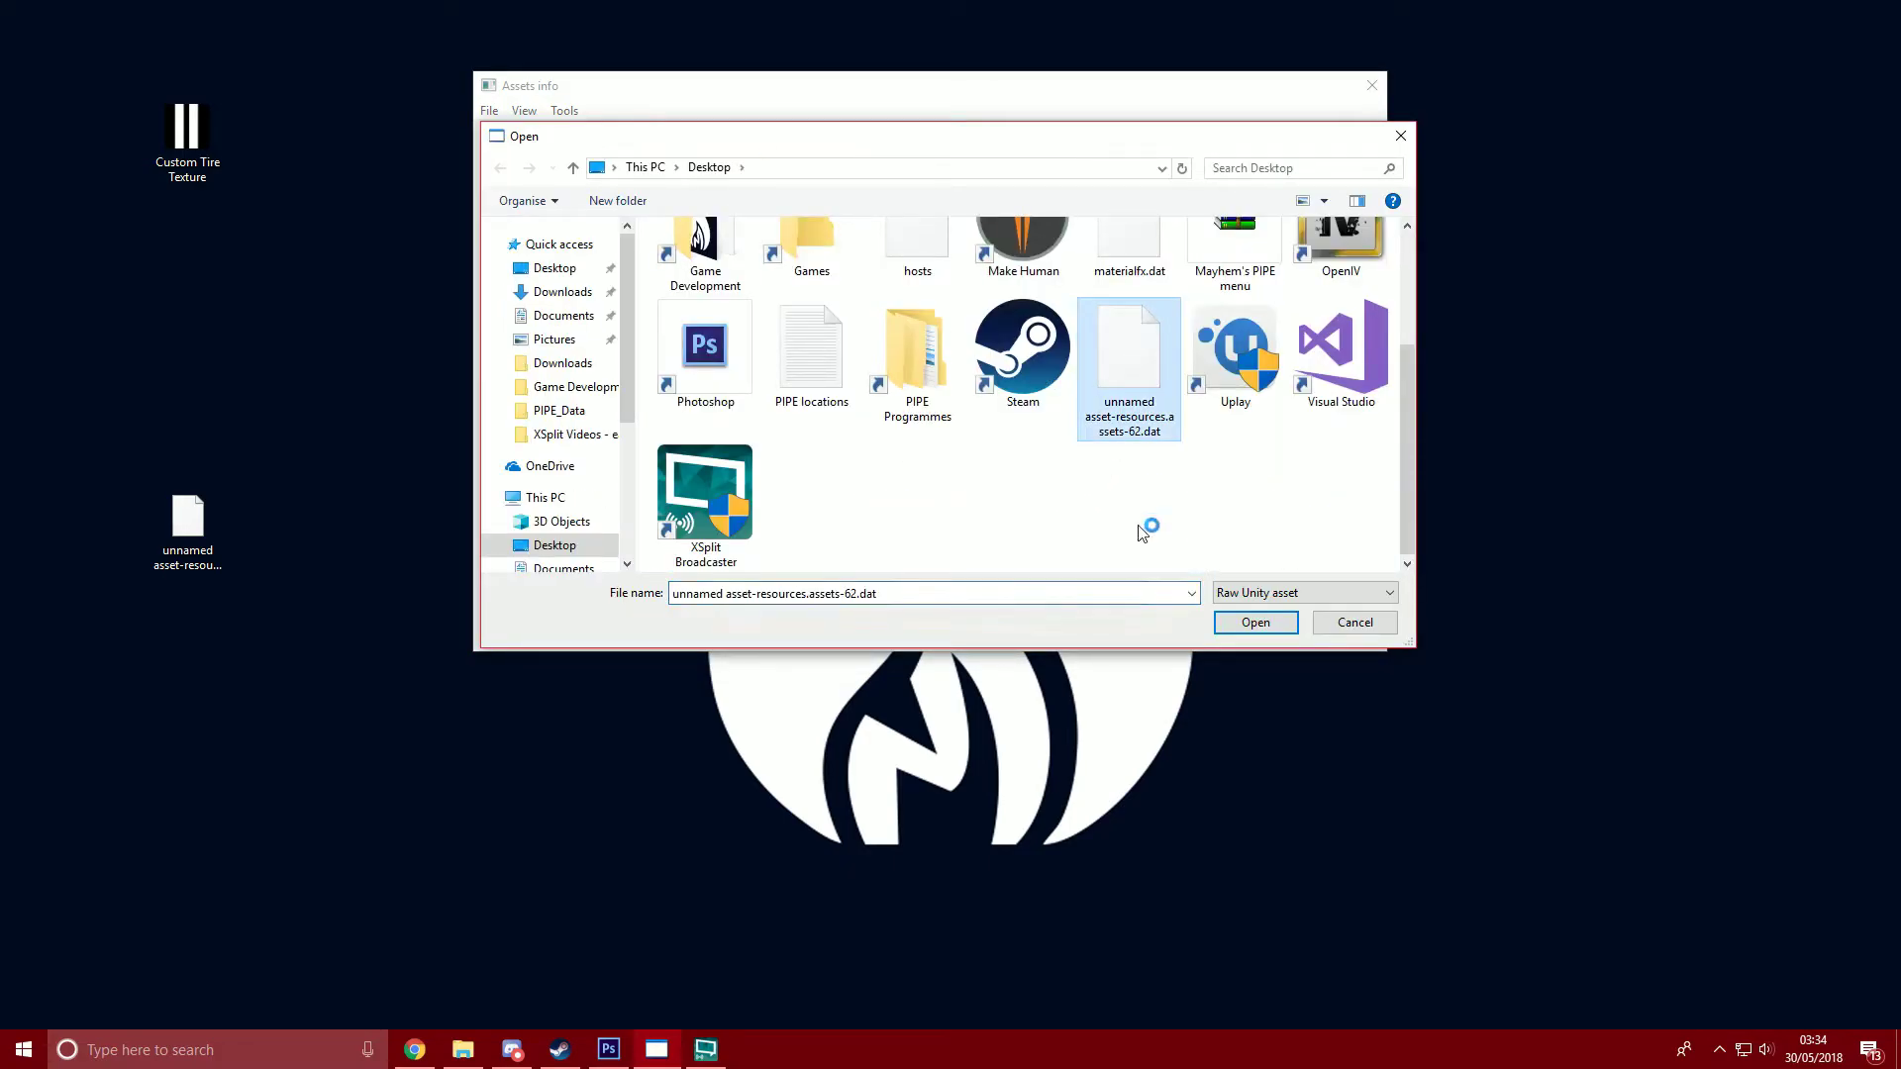
left_click(1252, 622)
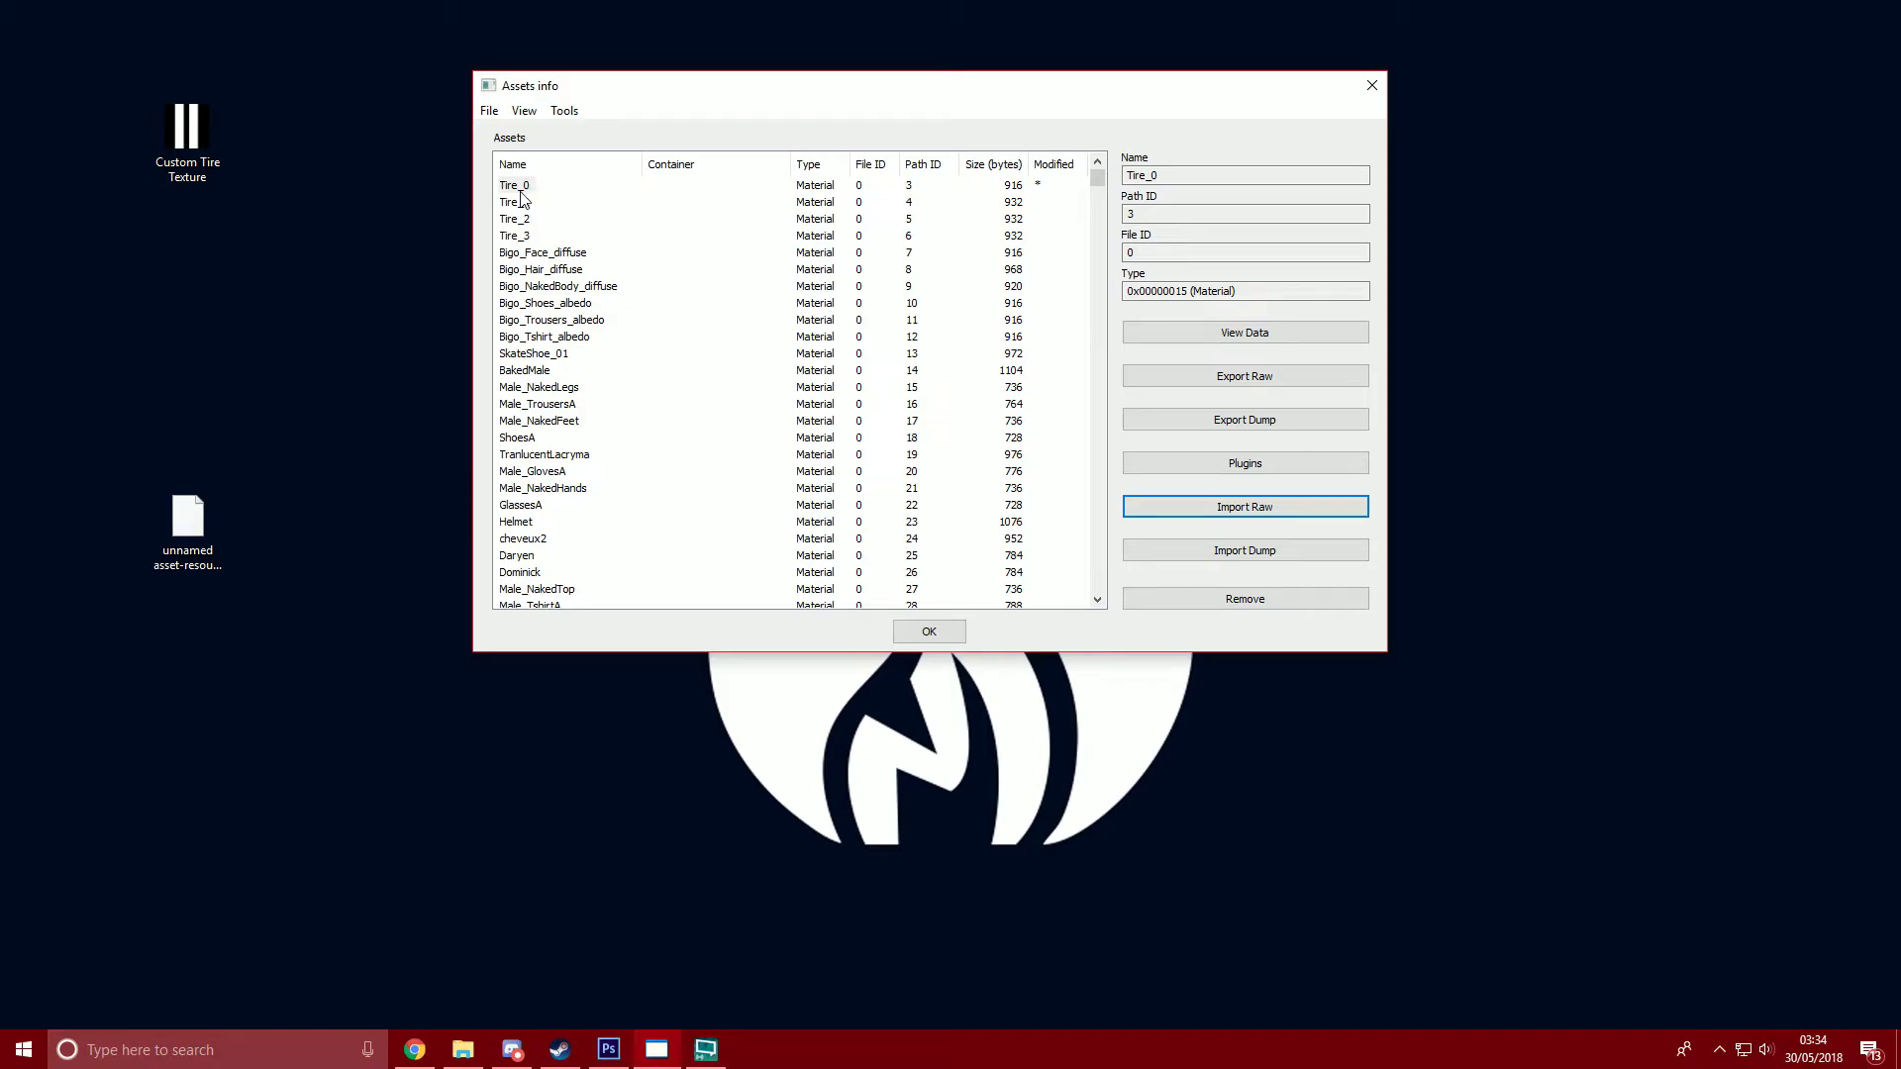
Search for 'Galaxy', jump to the next match with F3, and select the Galaxy Texture2D (Path ID 172).
left_click_drag(532, 86, 459, 60)
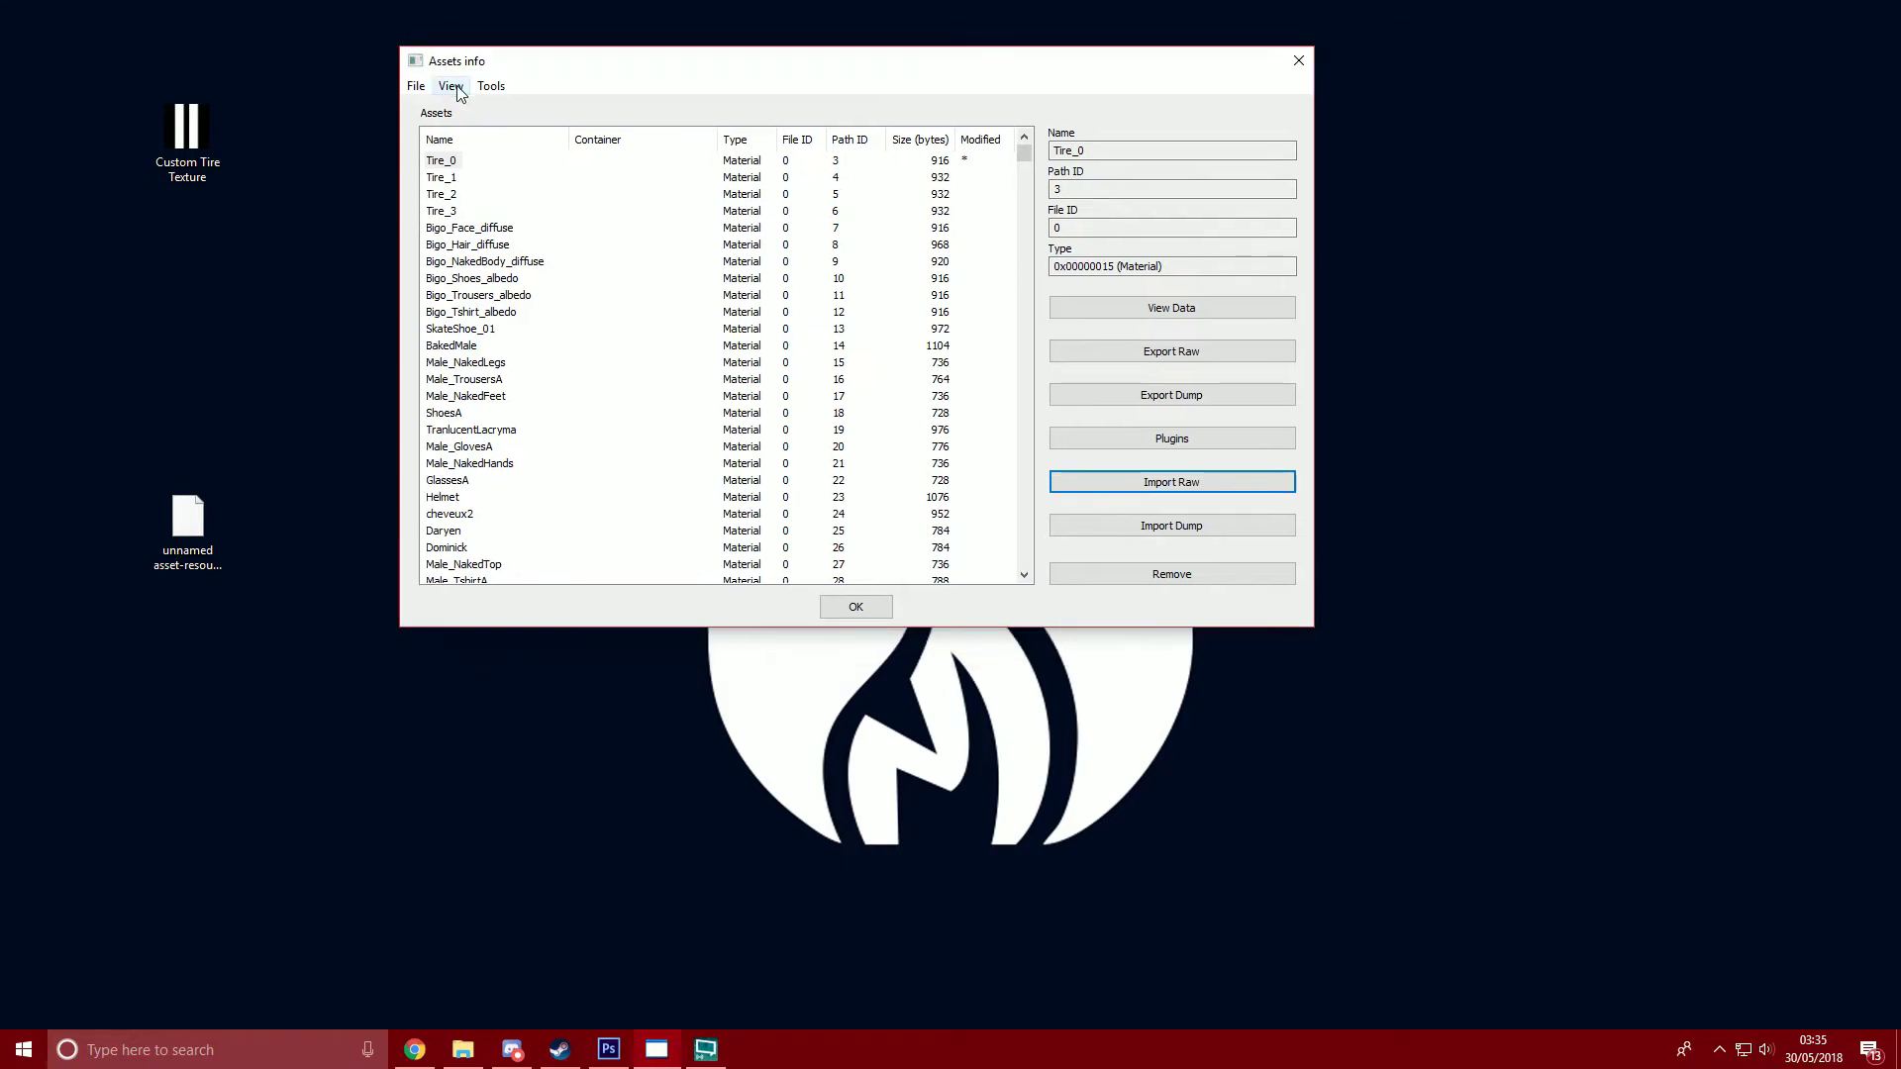
left_click(453, 88)
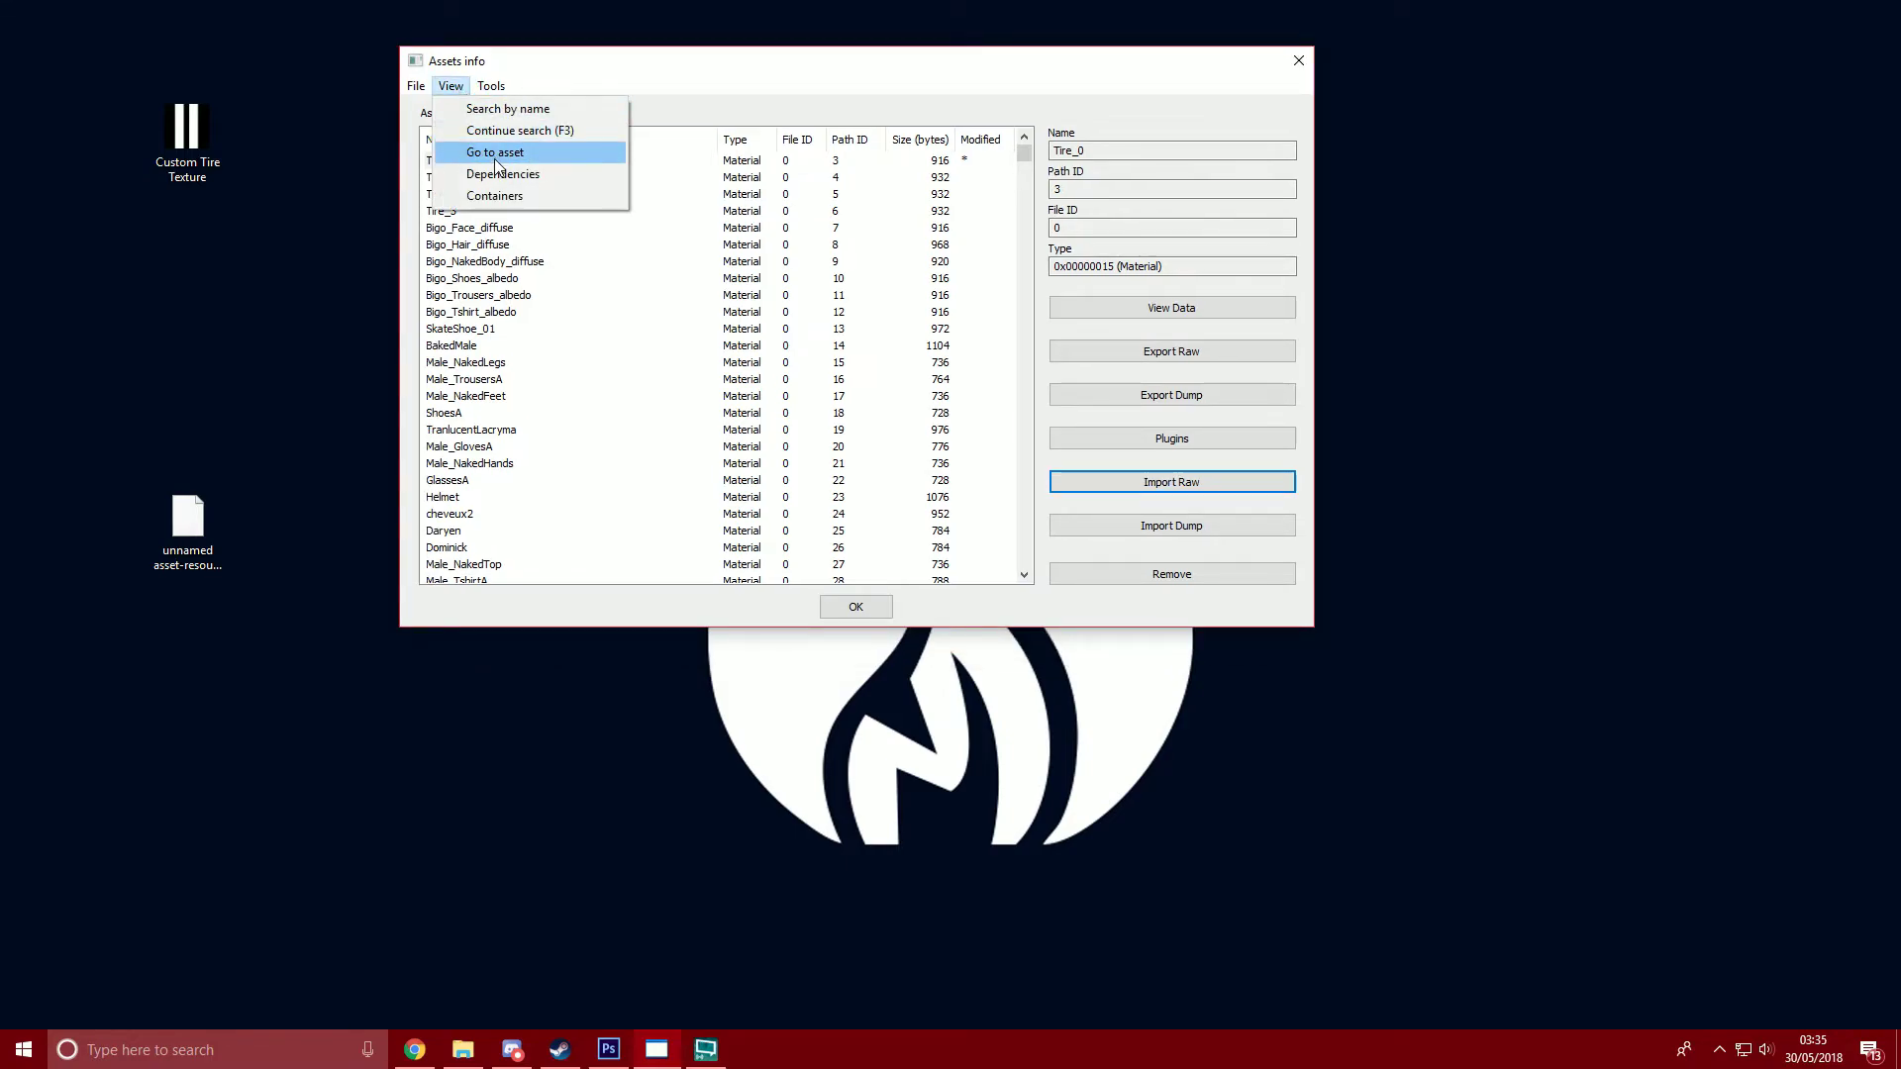
left_click(495, 109)
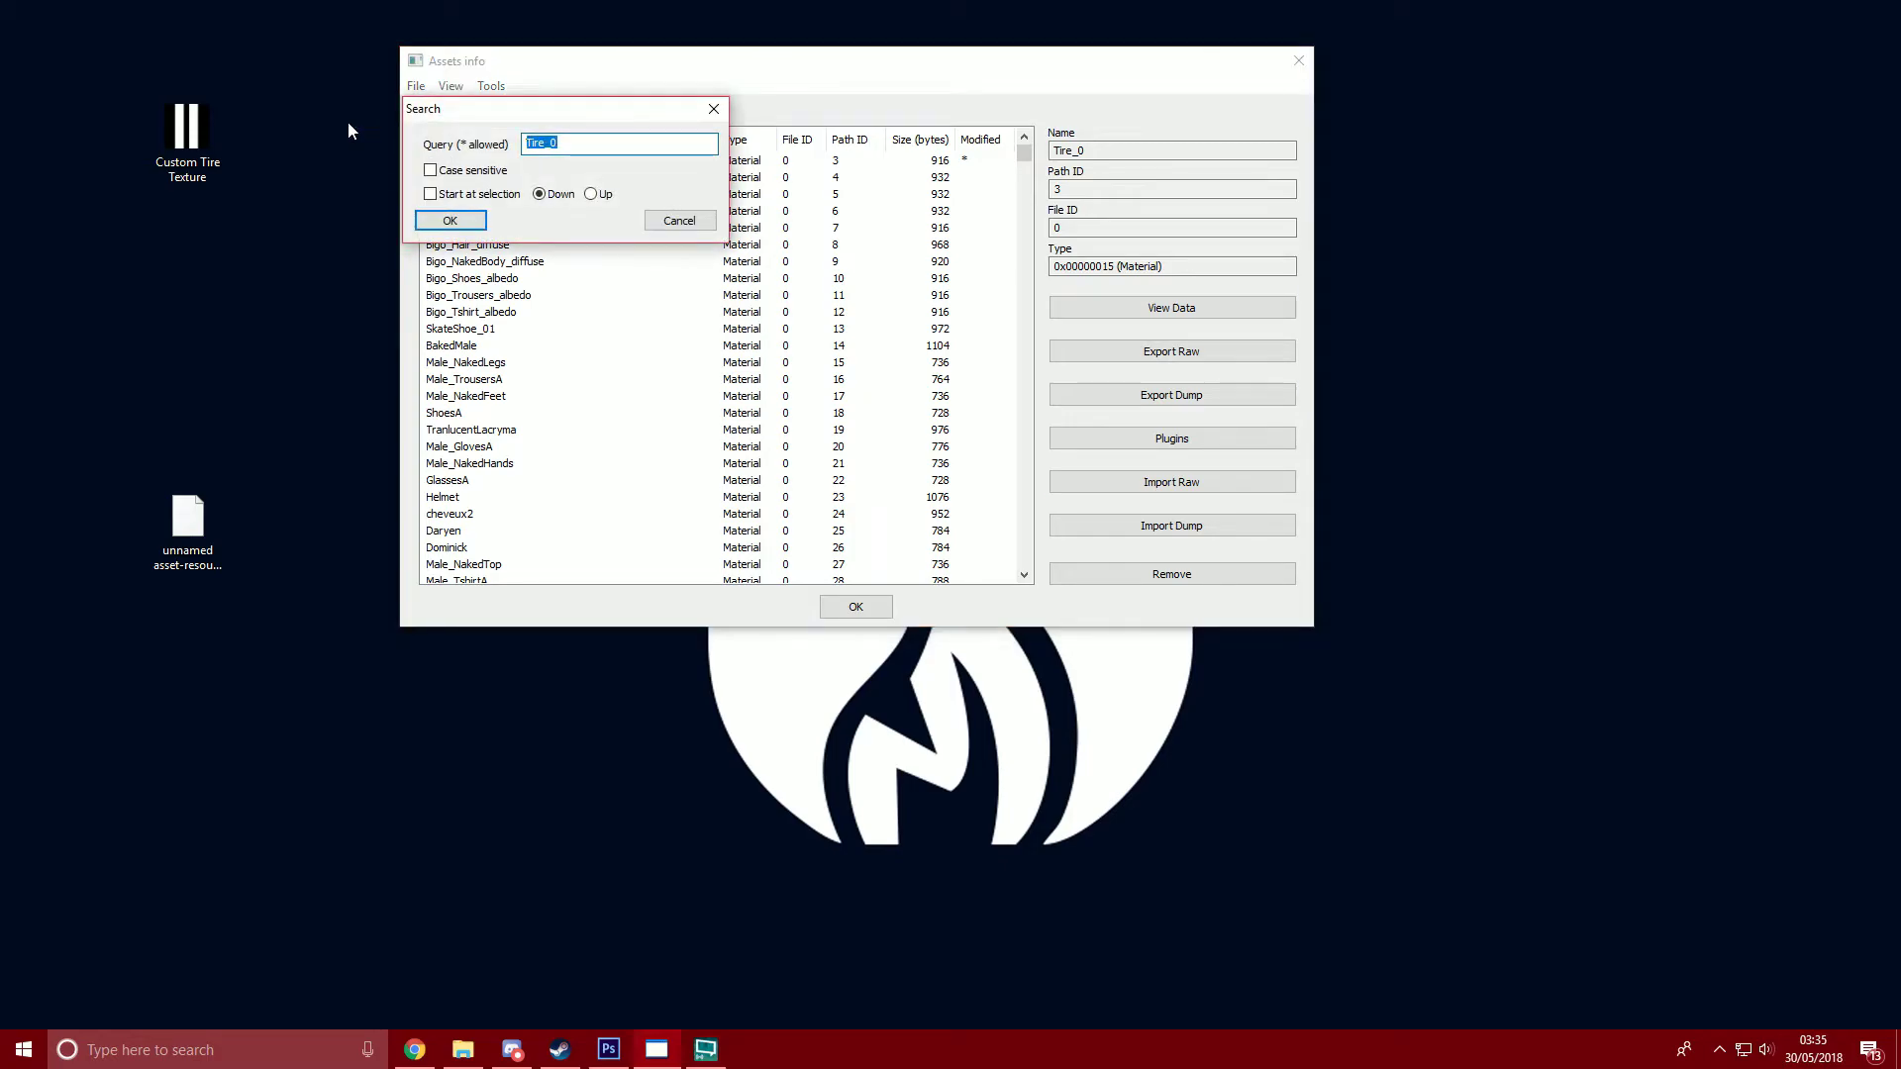
type("Galaxy")
key("Return")
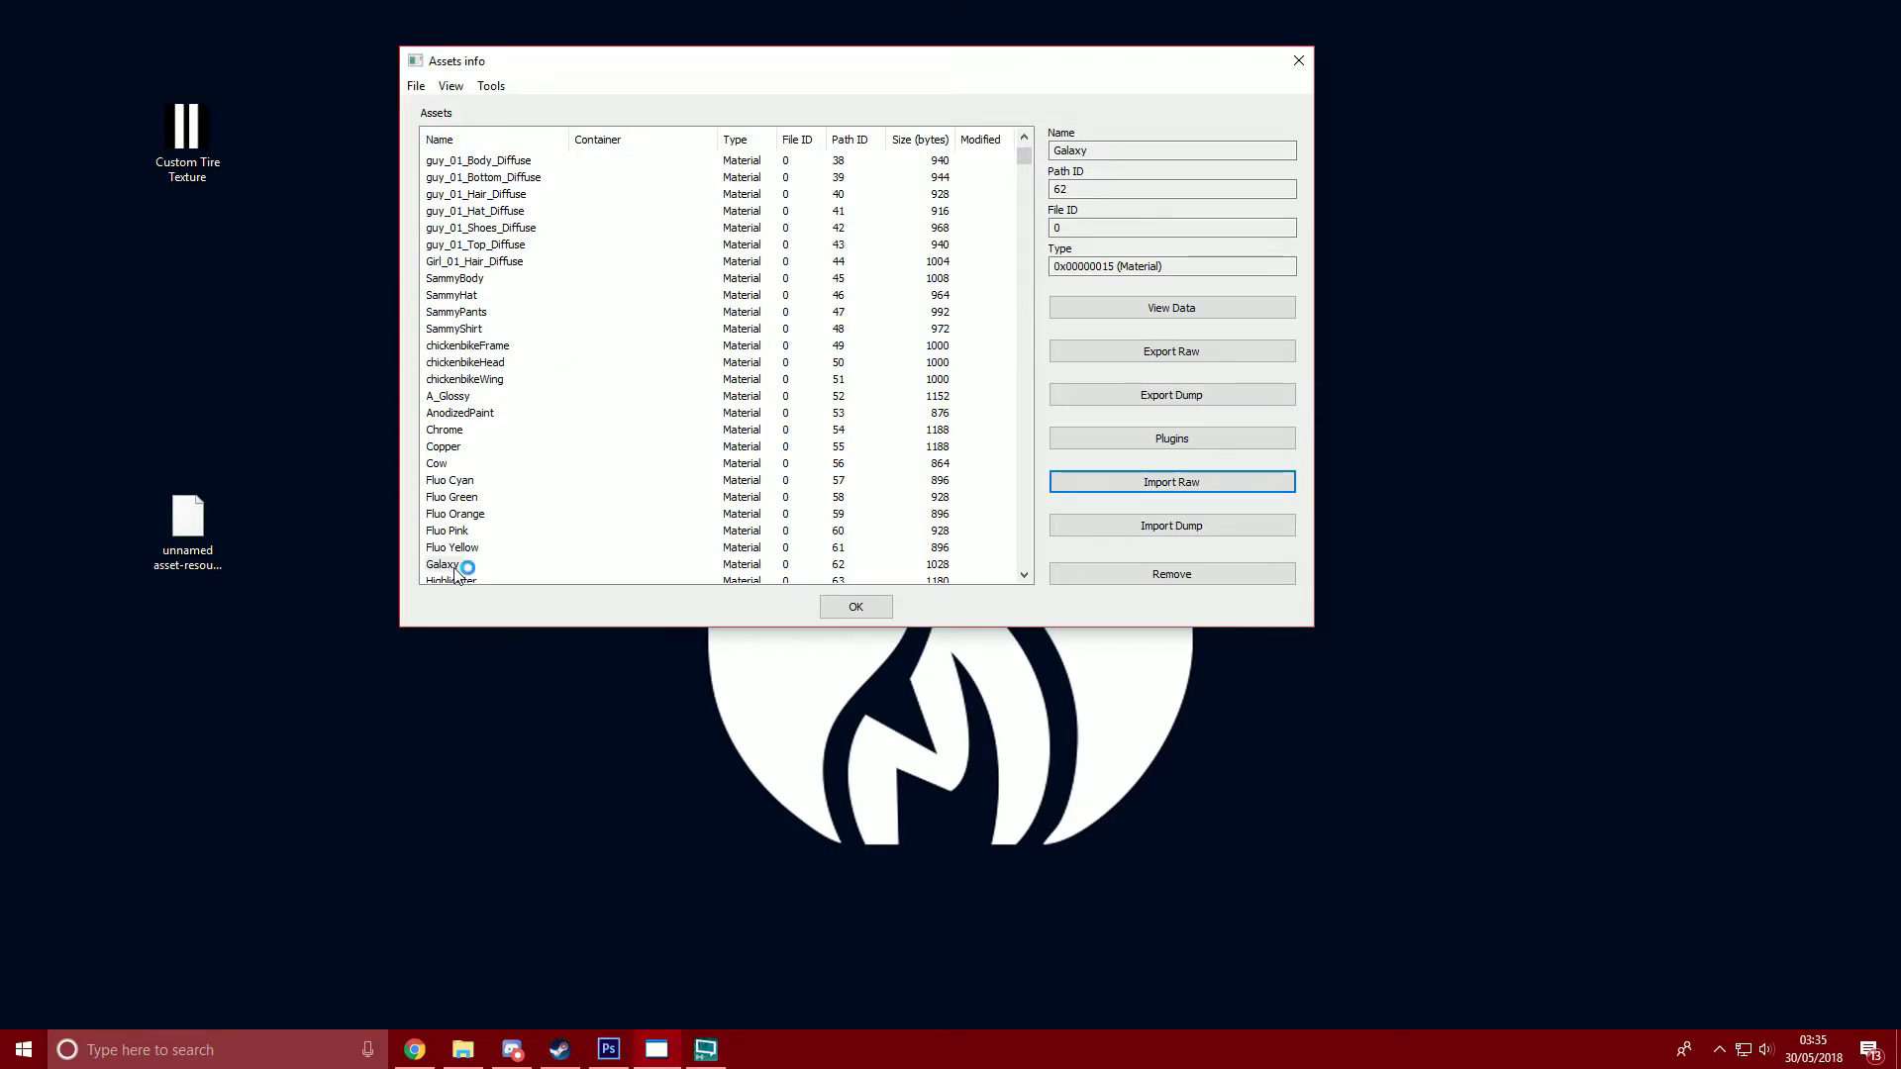
key("F3")
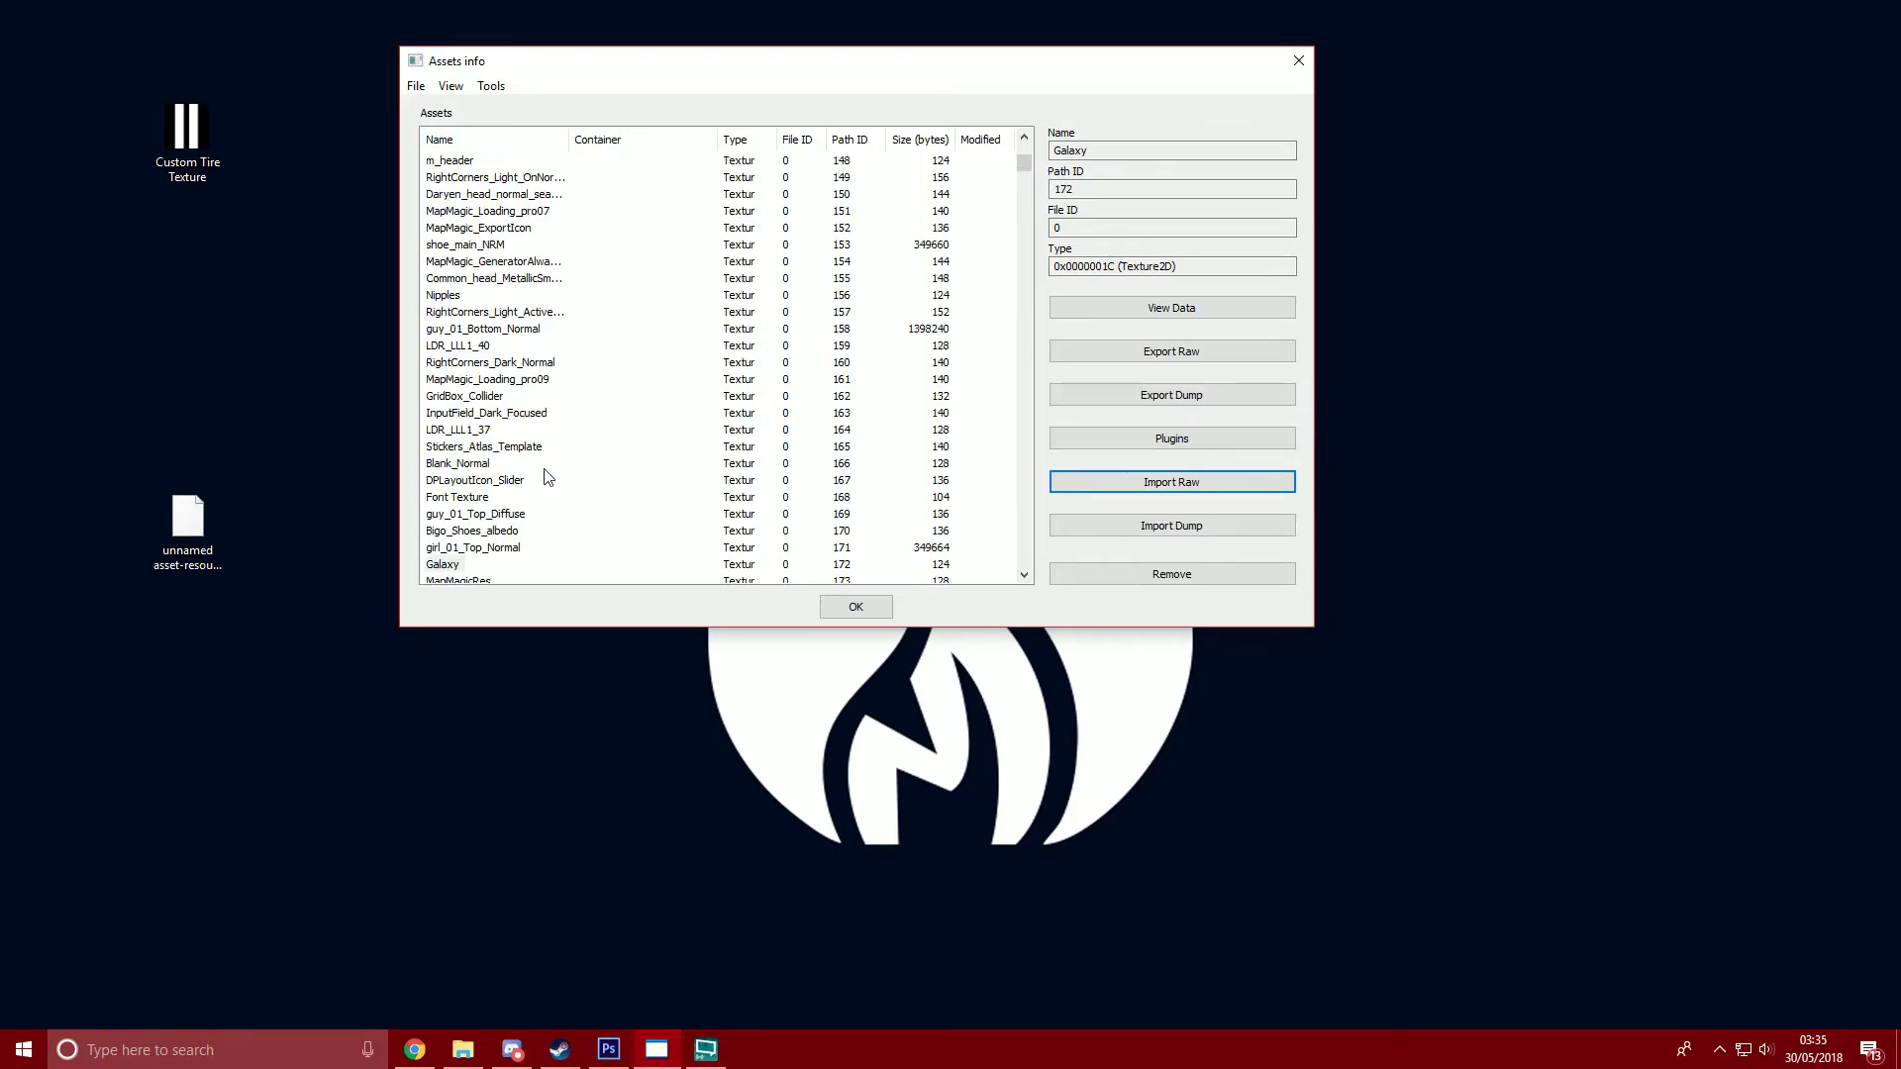
left_click(448, 566)
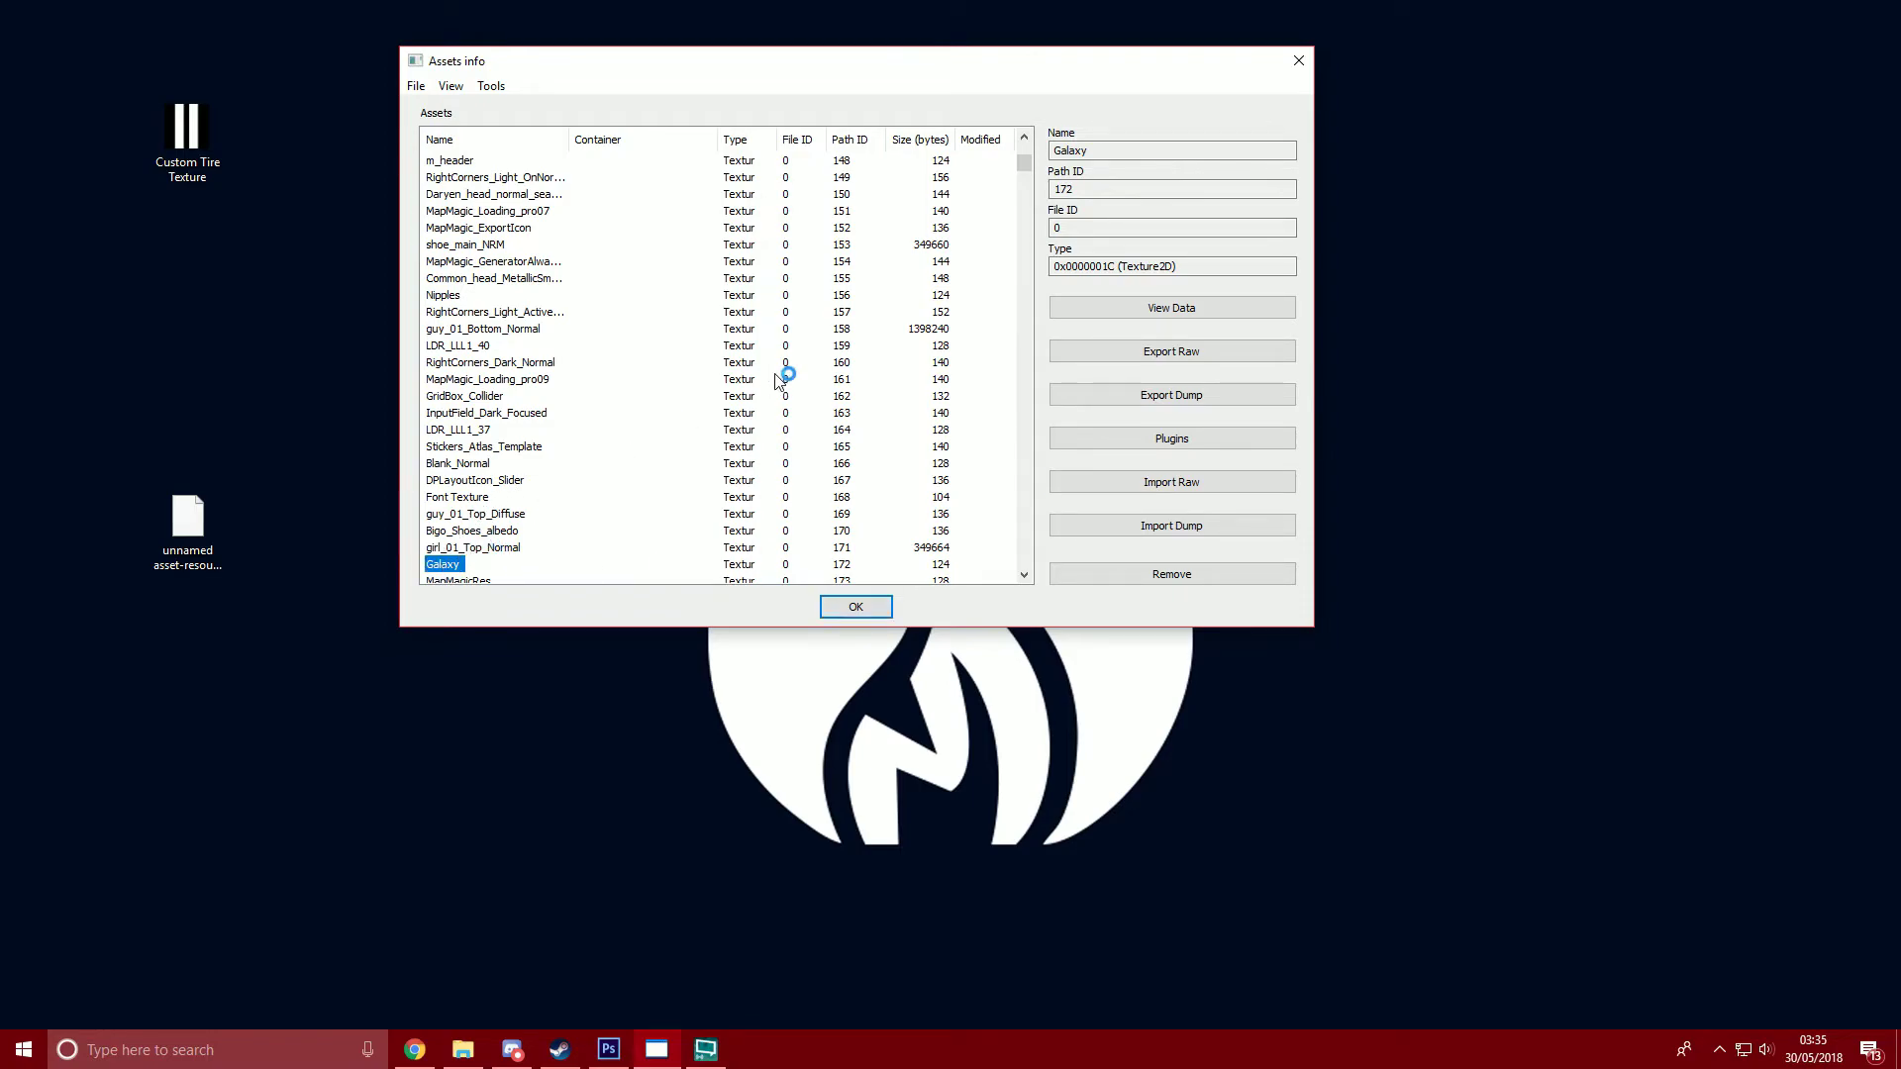
Load the Custom Tire Texture image into the Galaxy texture with the Edit plugin at Normal quality.
left_click(1194, 442)
left_click(431, 170)
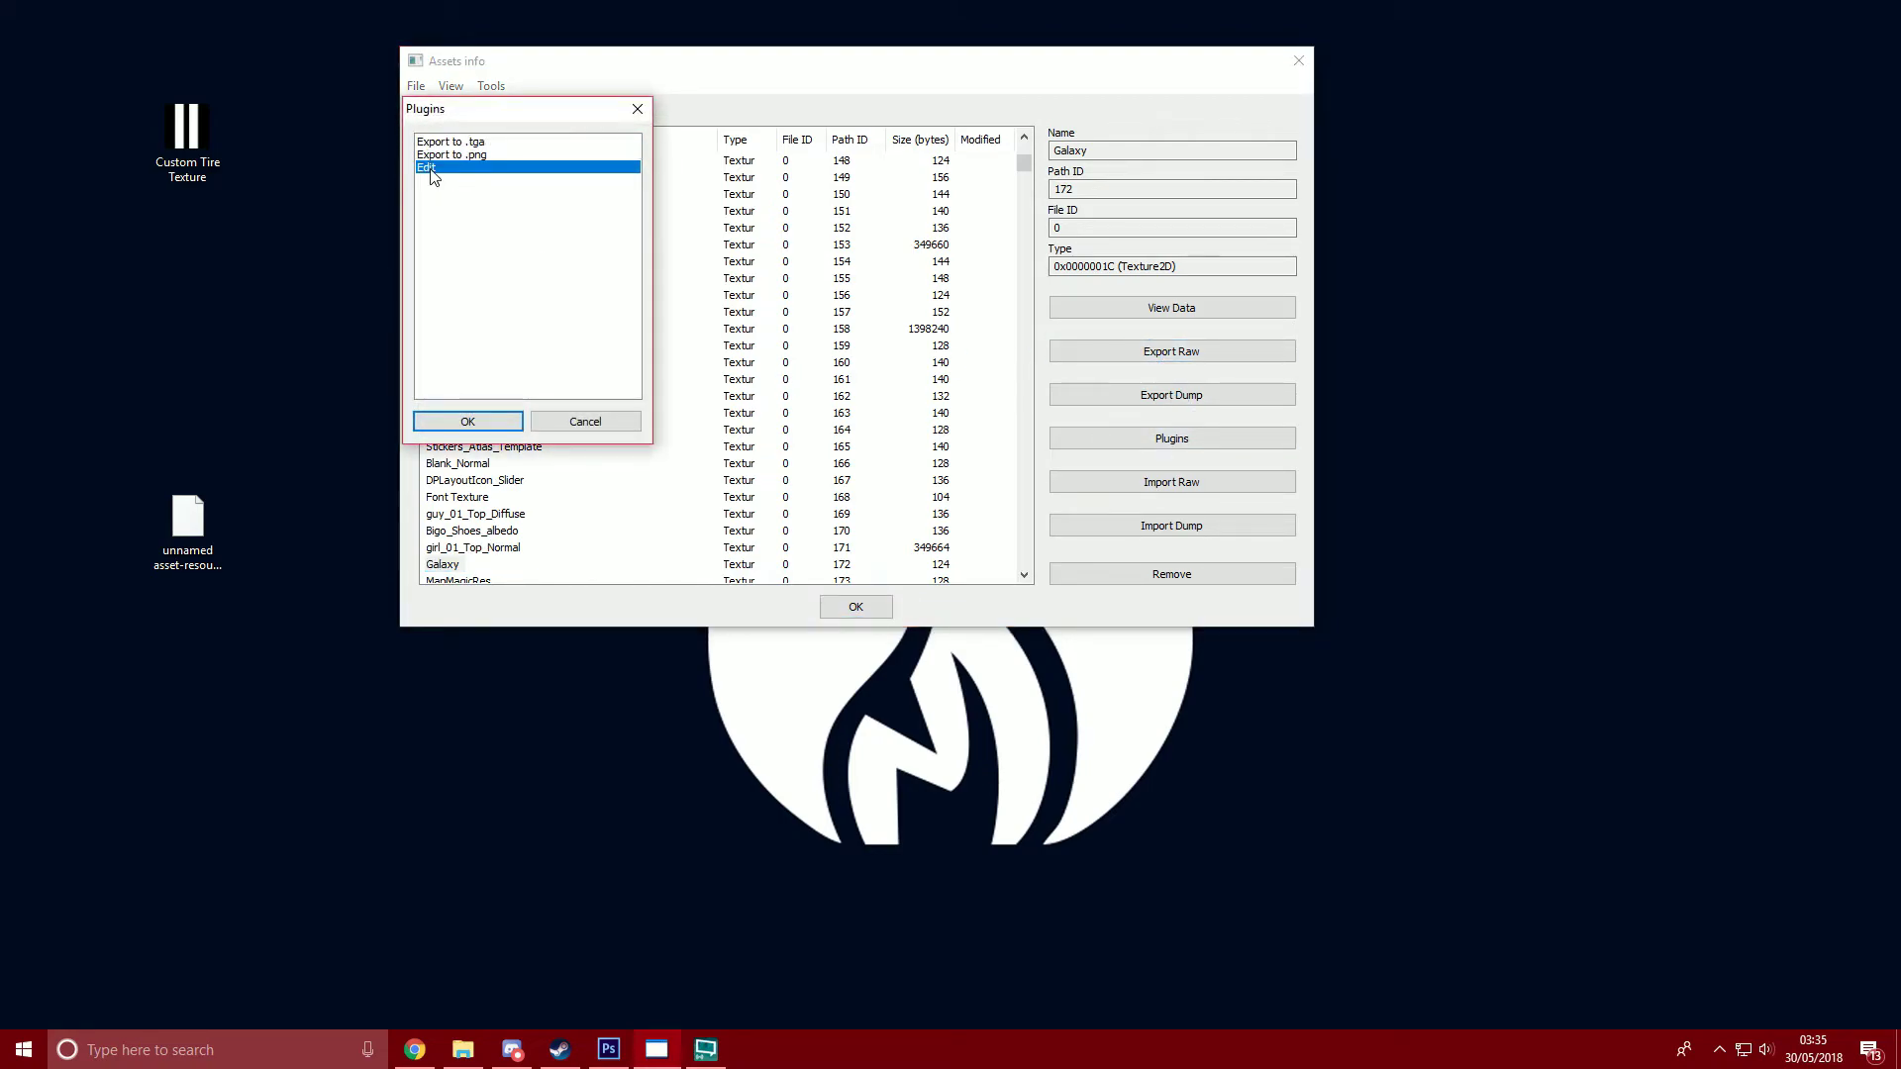
left_click(467, 421)
left_click(599, 467)
left_click(861, 297)
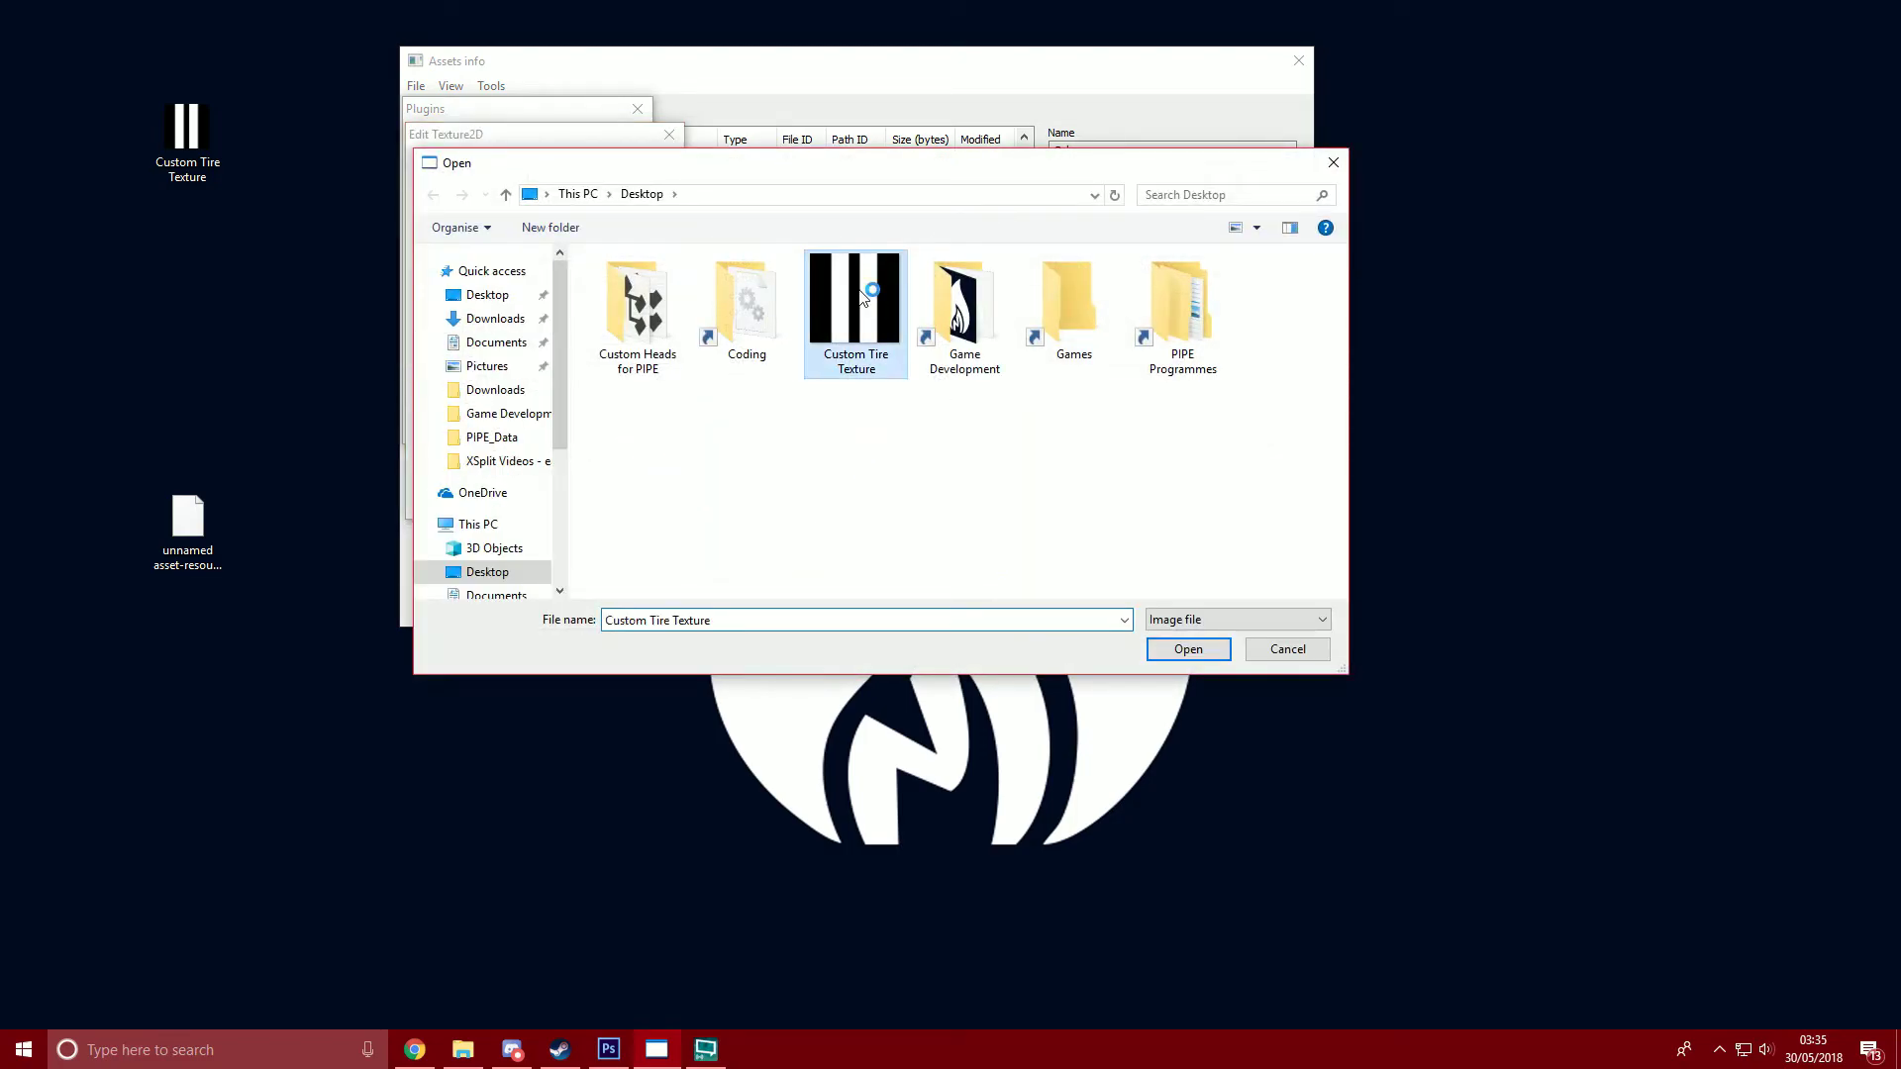
left_click(1186, 652)
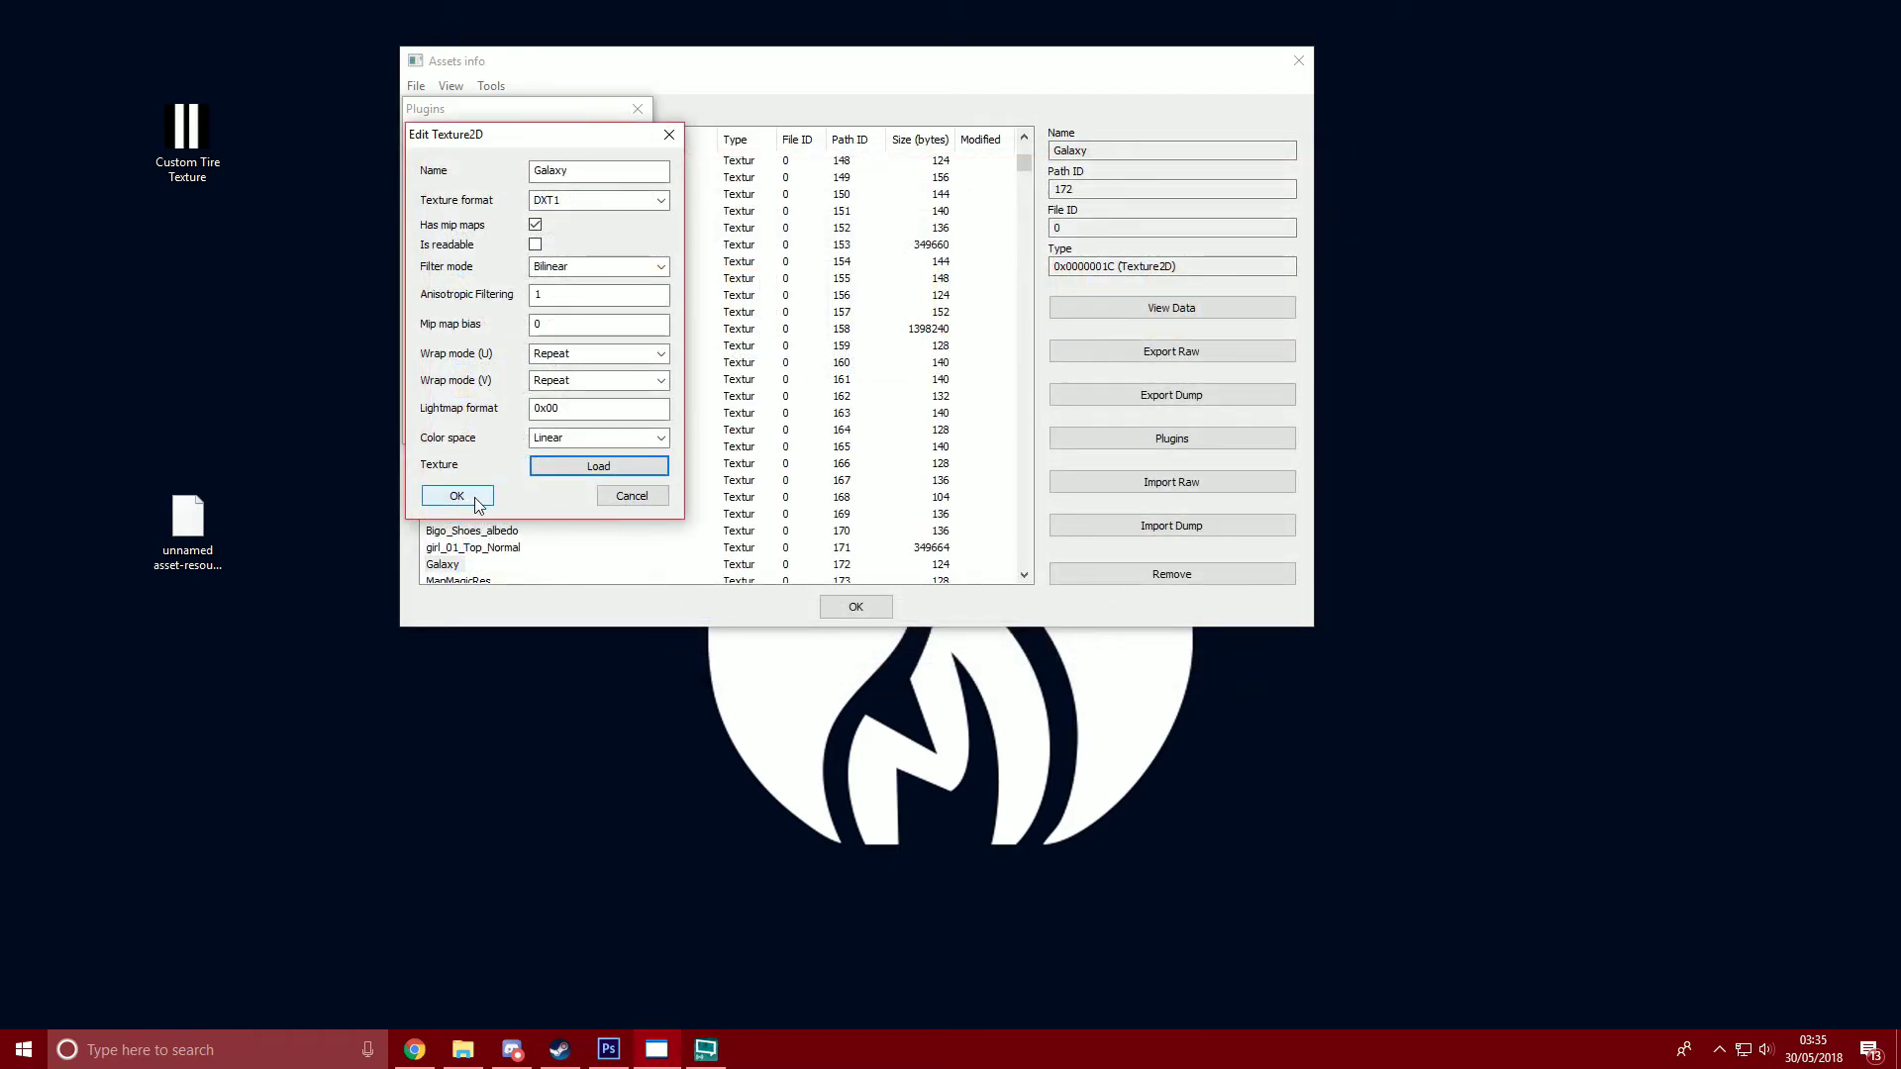
left_click(476, 500)
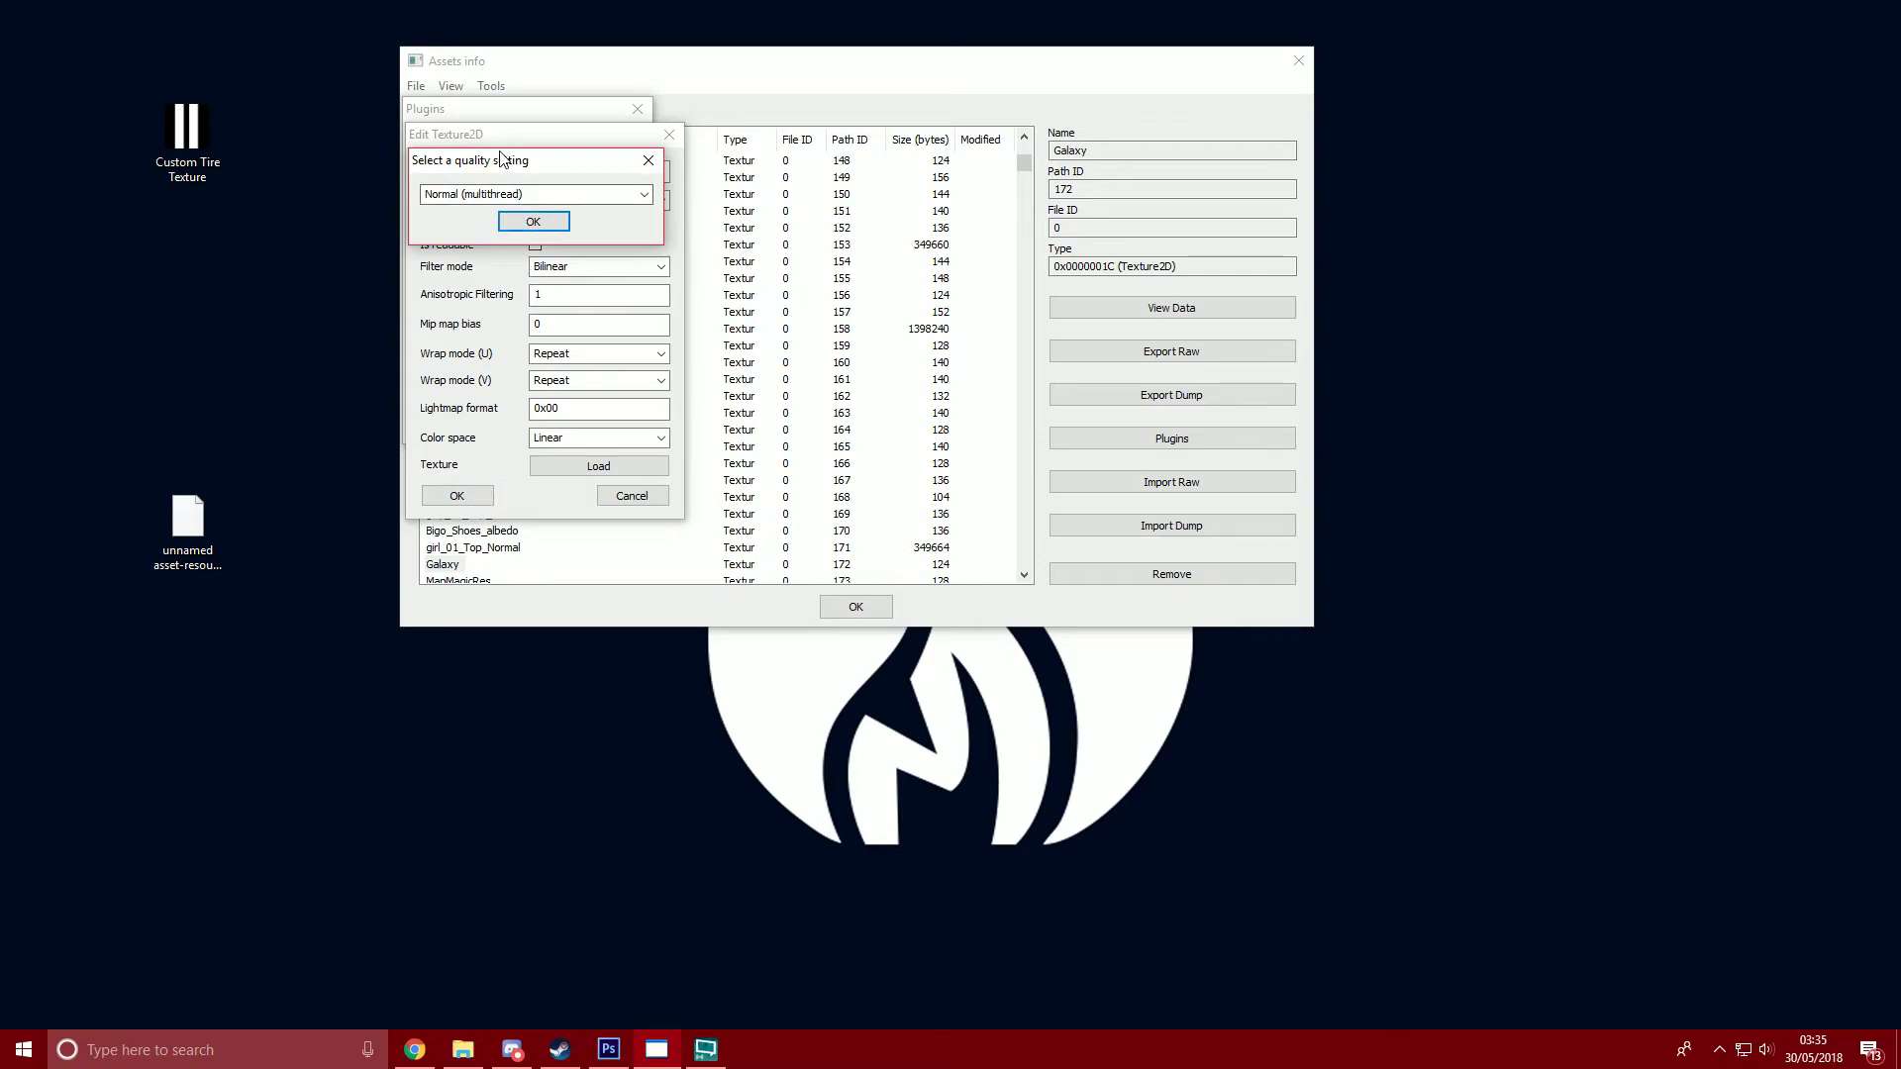
left_click(543, 214)
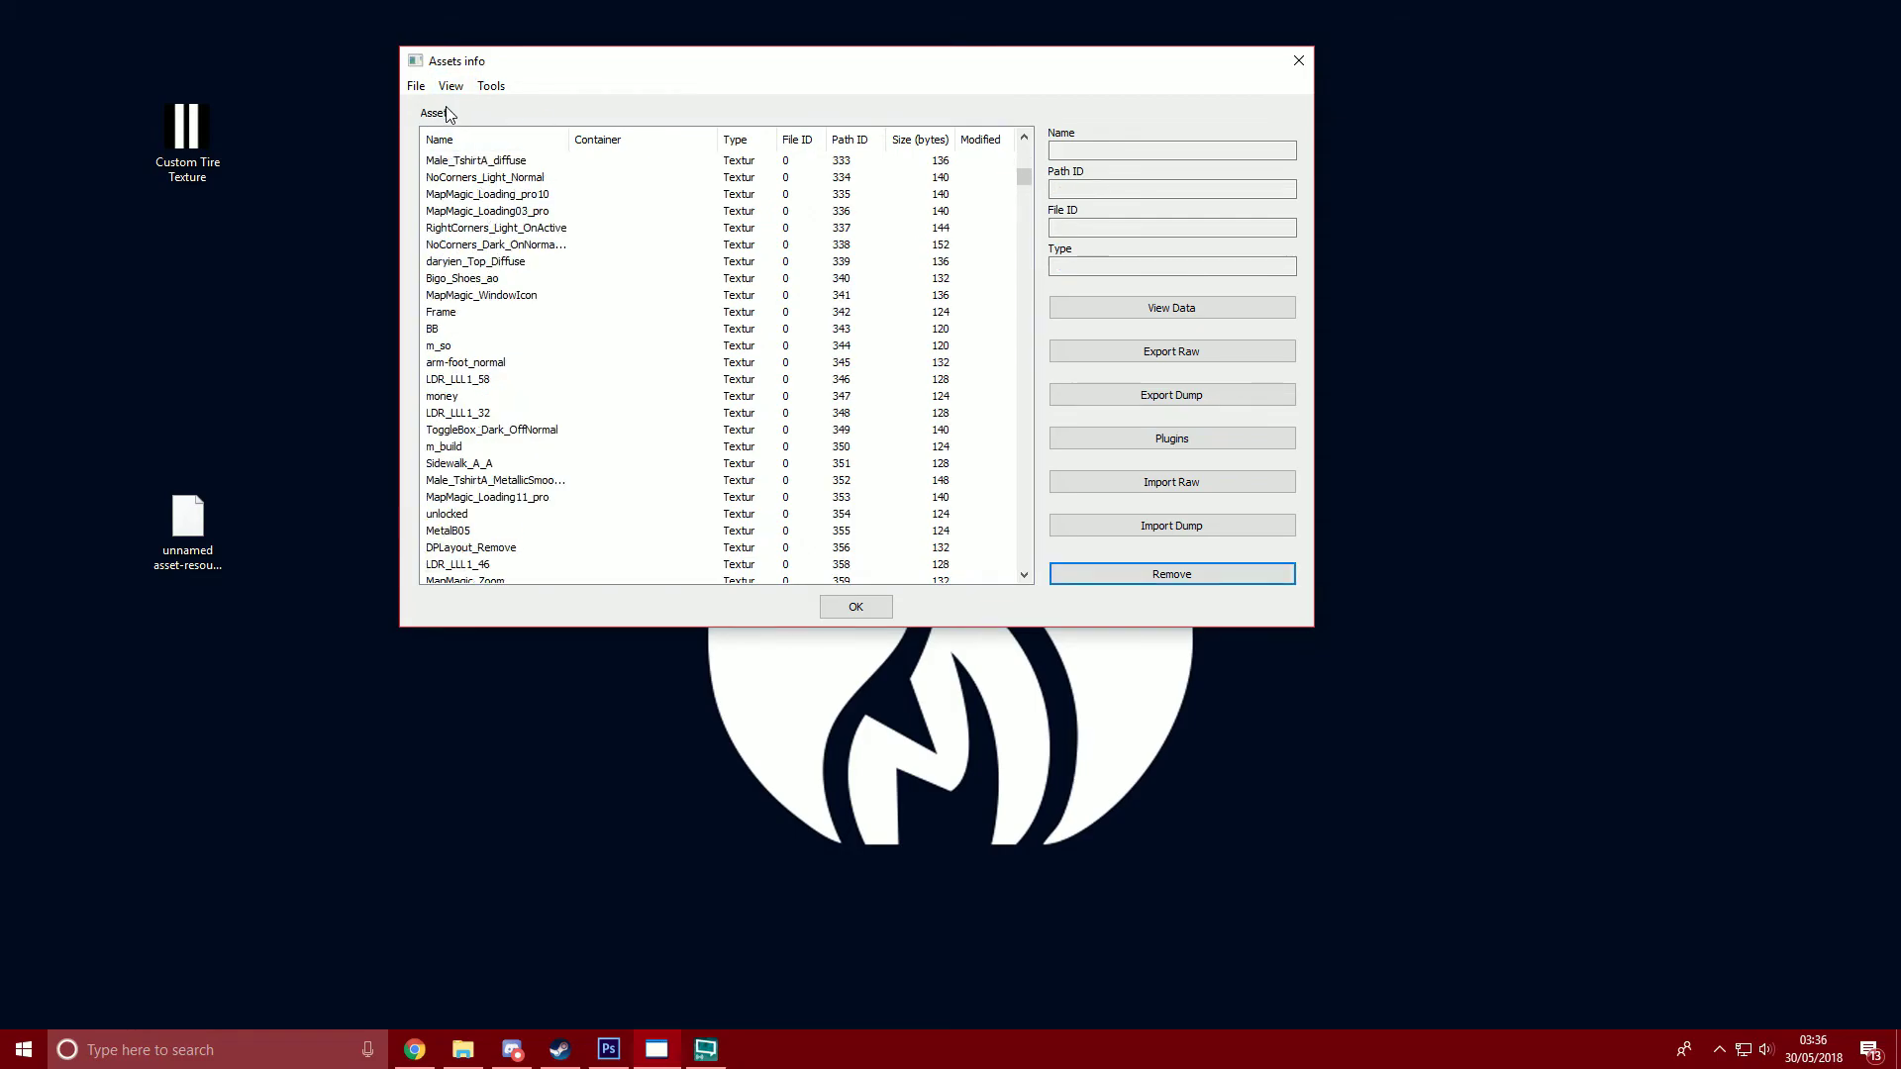
Save the modified assets to the Desktop under the name resources.
left_click(417, 87)
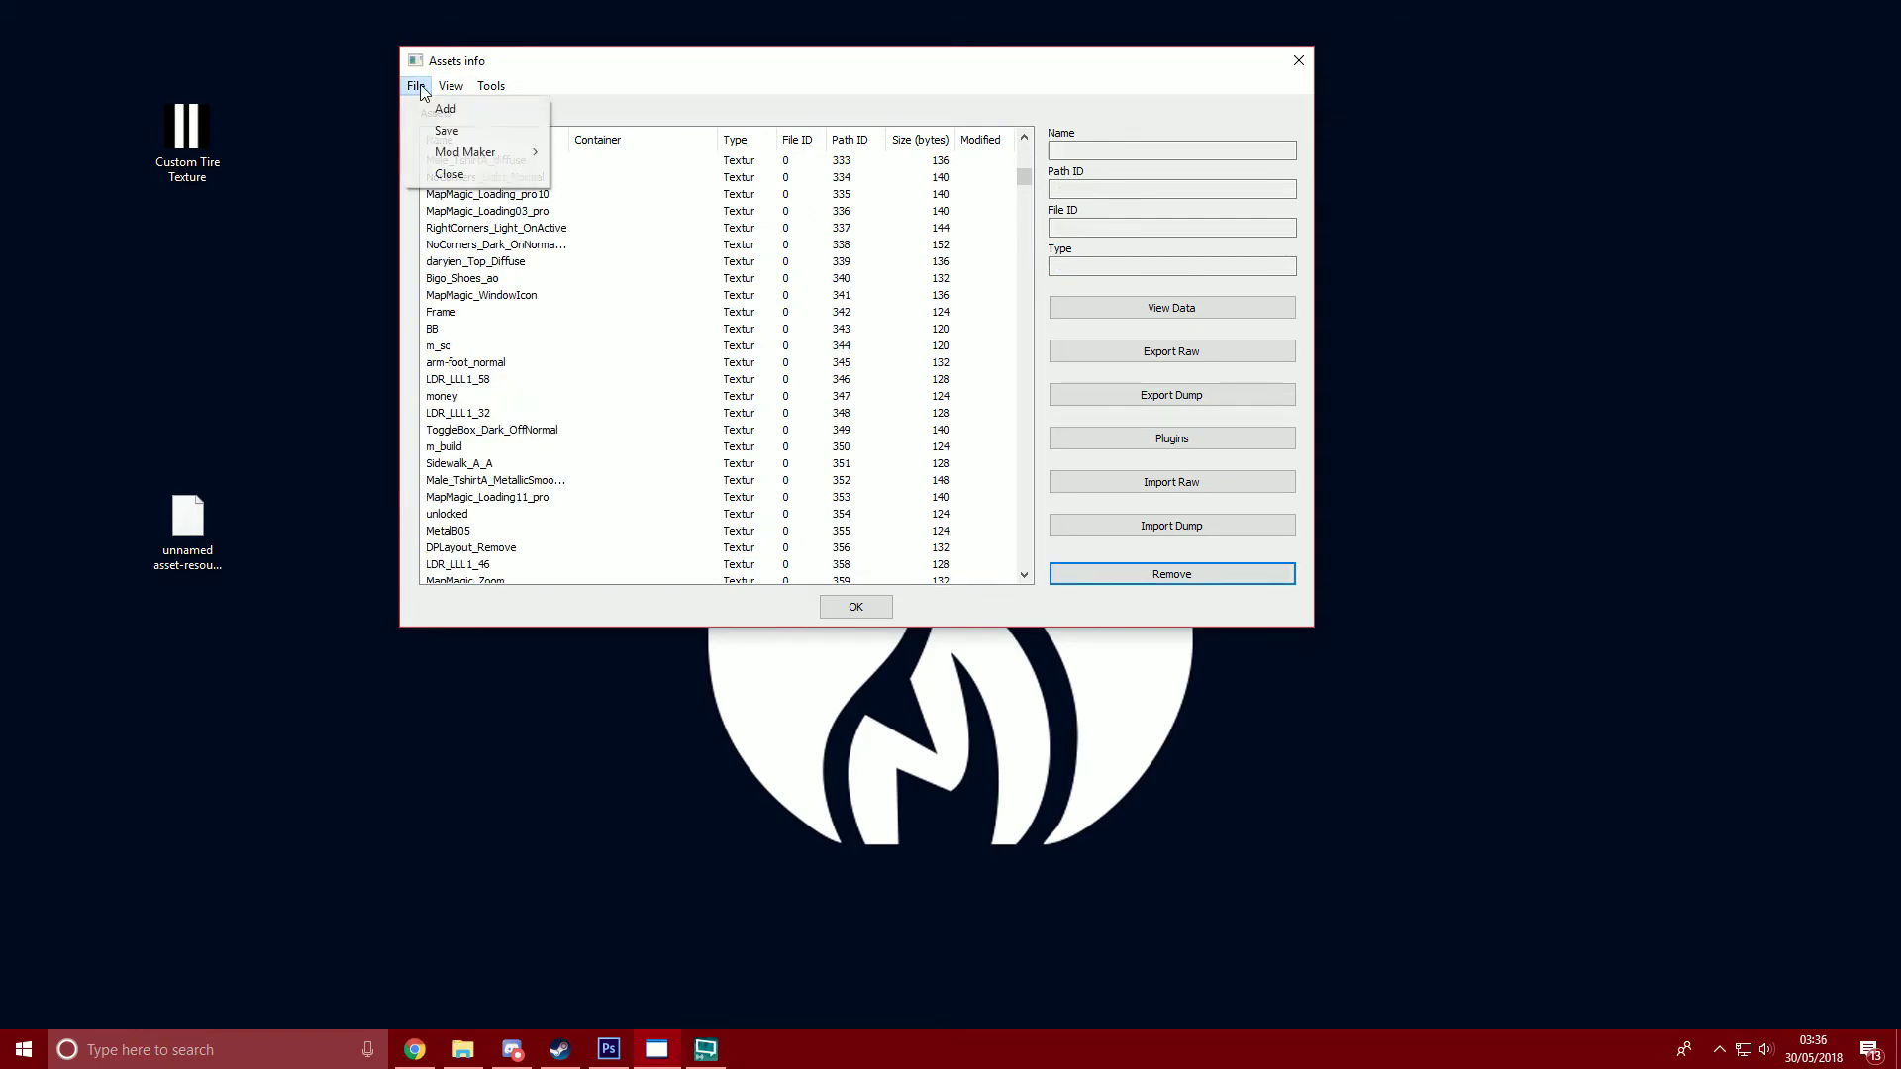
left_click(448, 133)
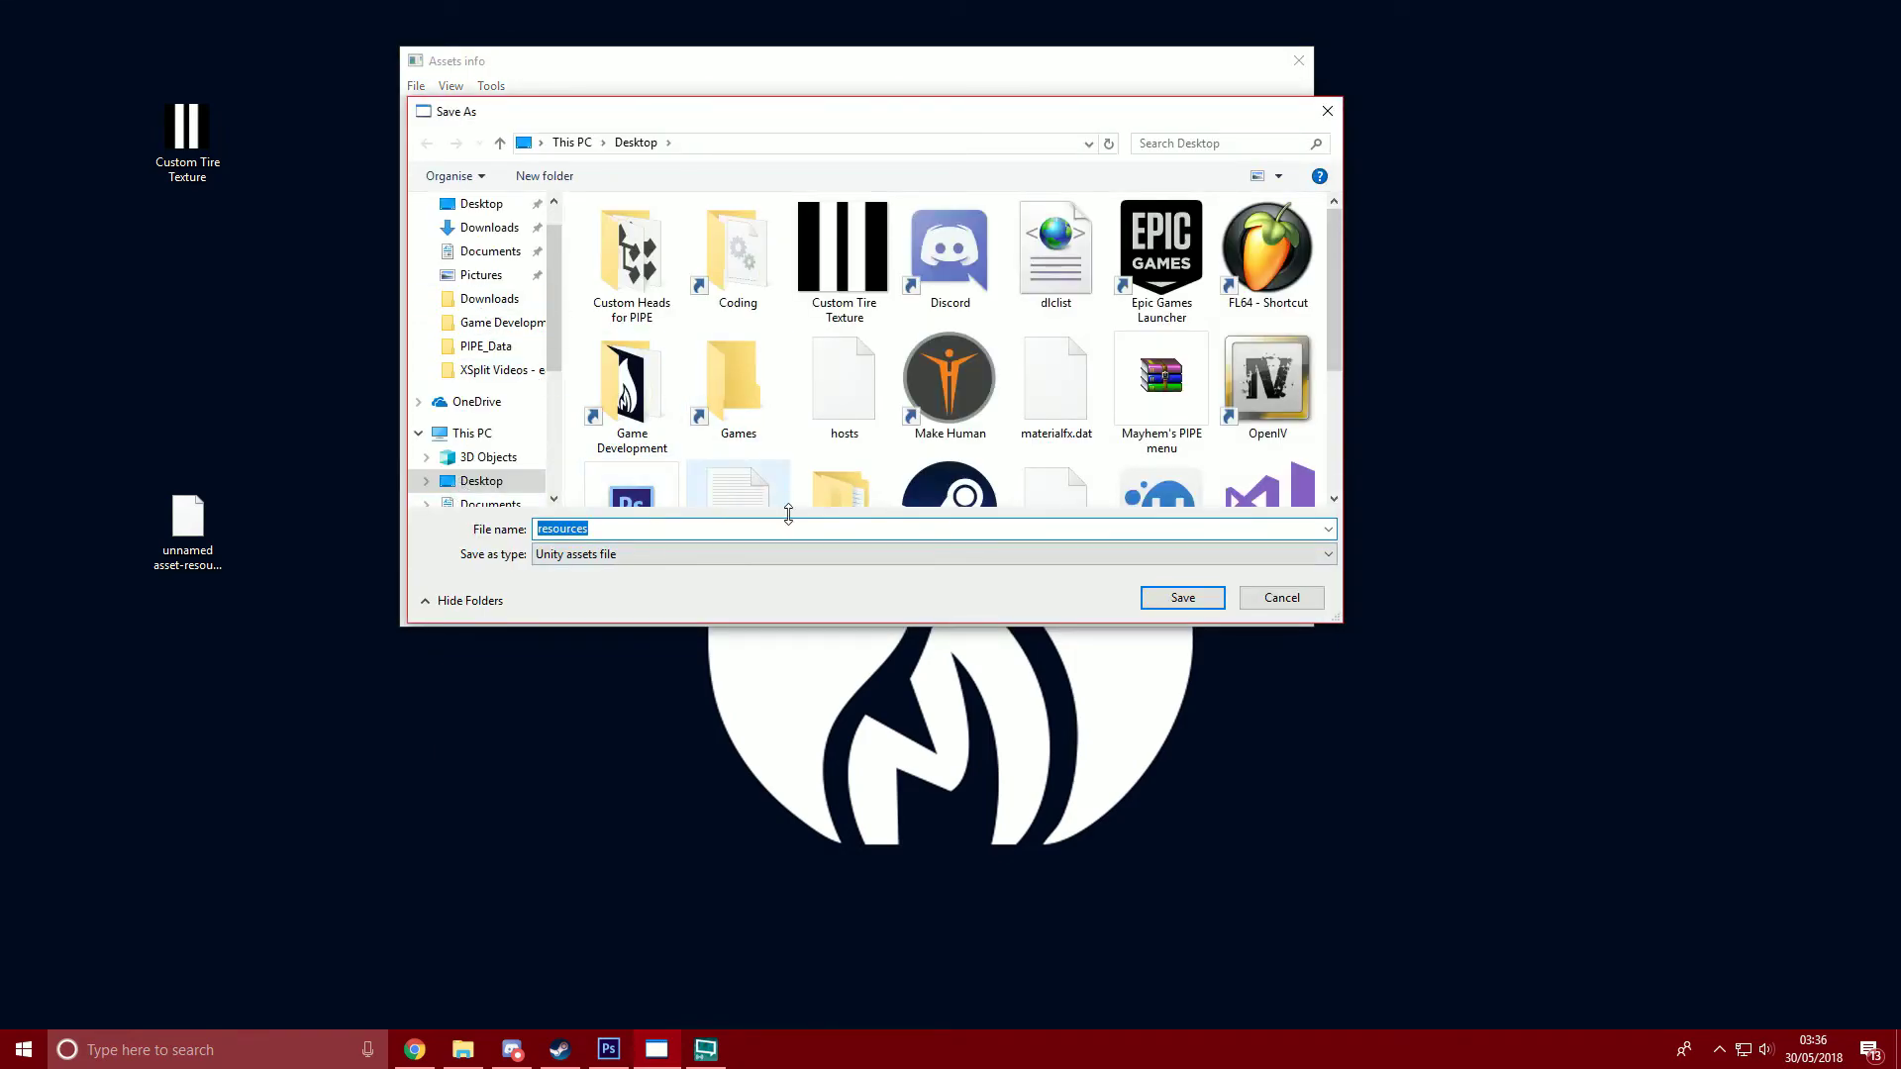
left_click(1136, 530)
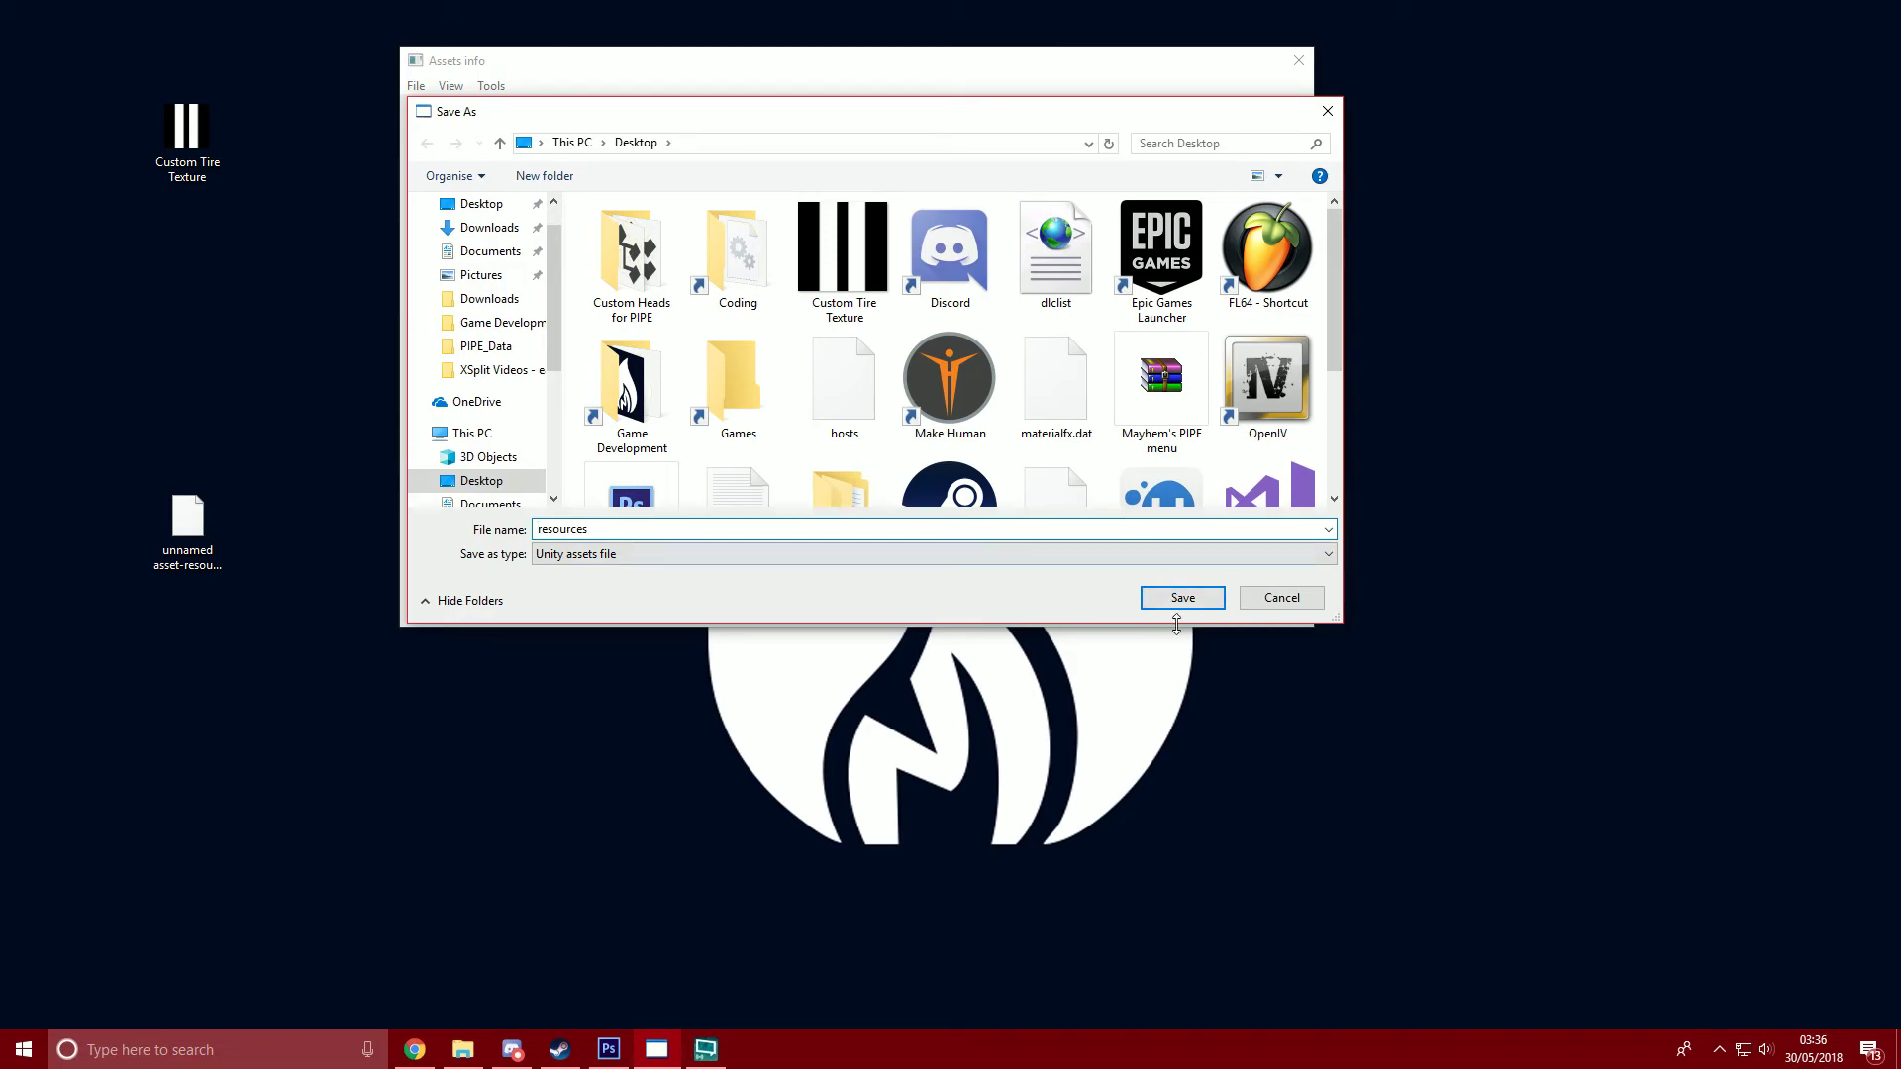
left_click(1173, 599)
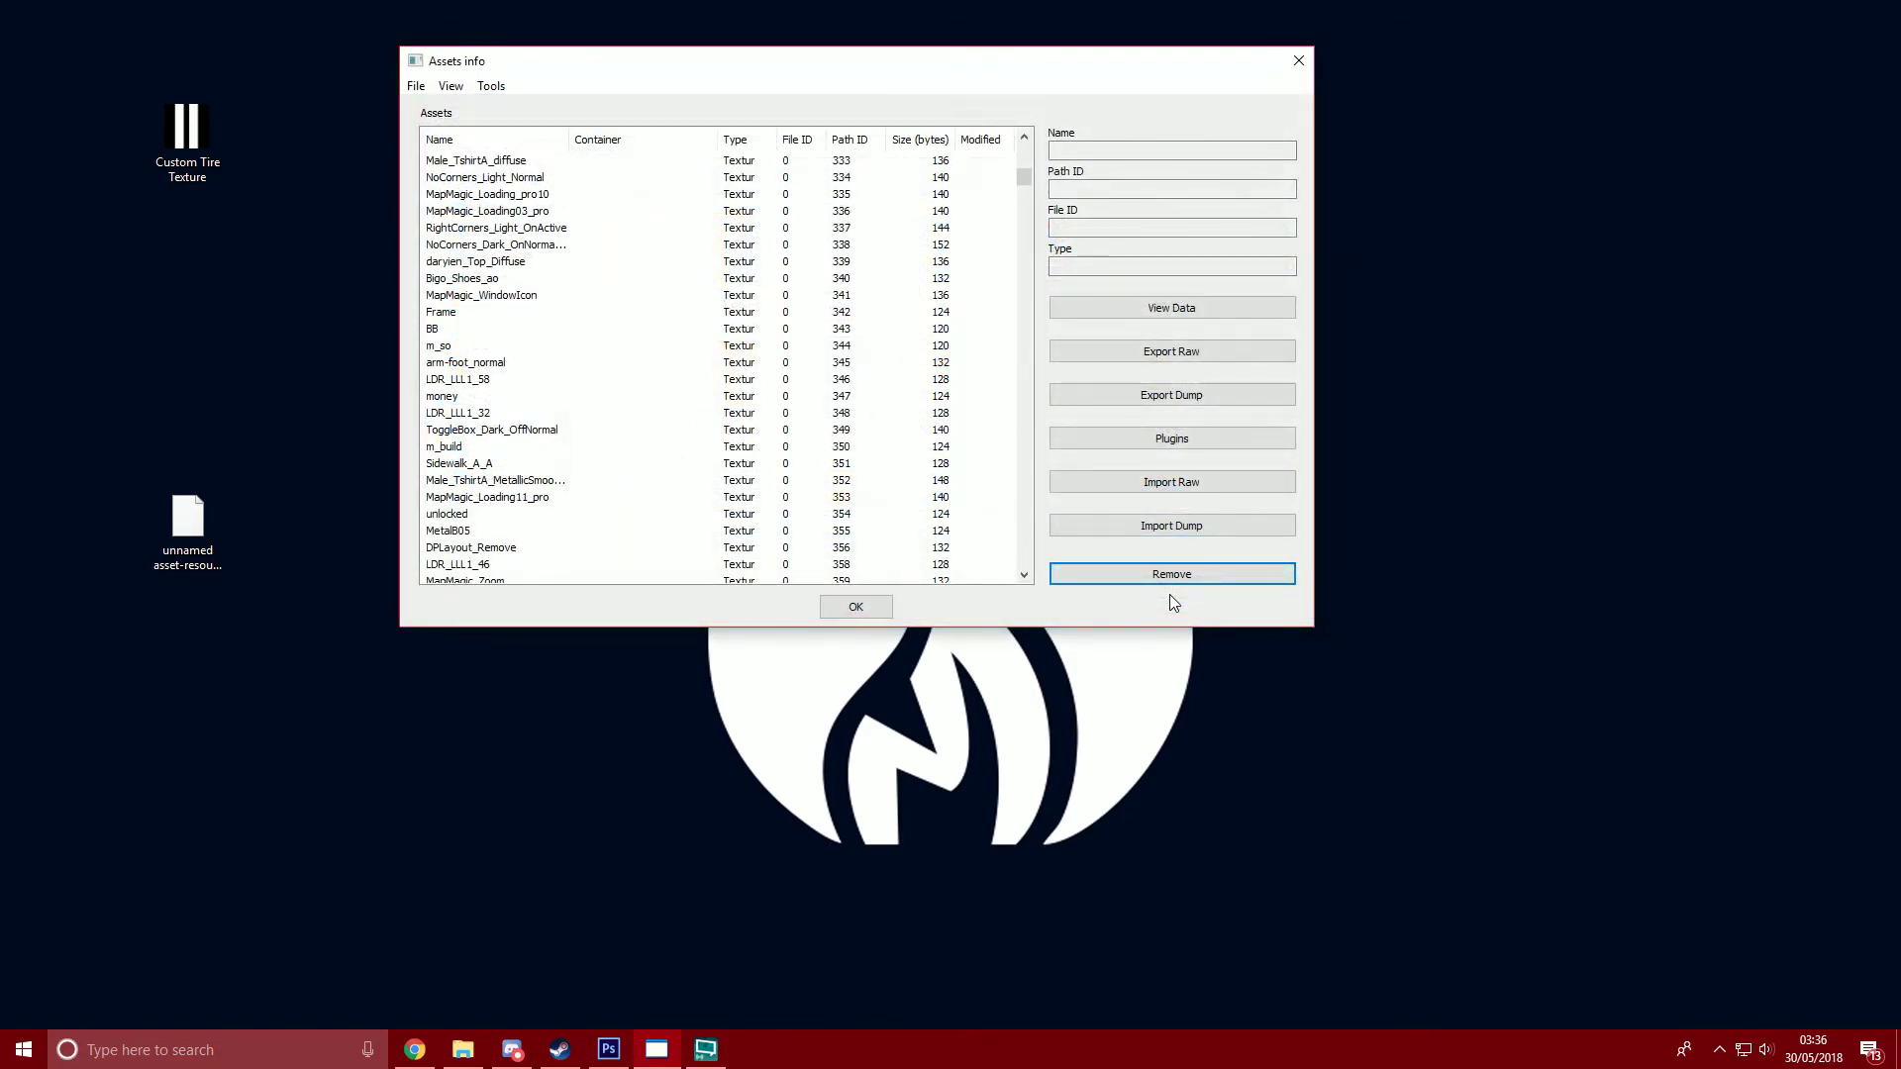
left_click_drag(309, 868, 263, 725)
Close the Assets info window and the Unity Assets Bundle Extractor.
left_click(608, 70)
left_click(1297, 59)
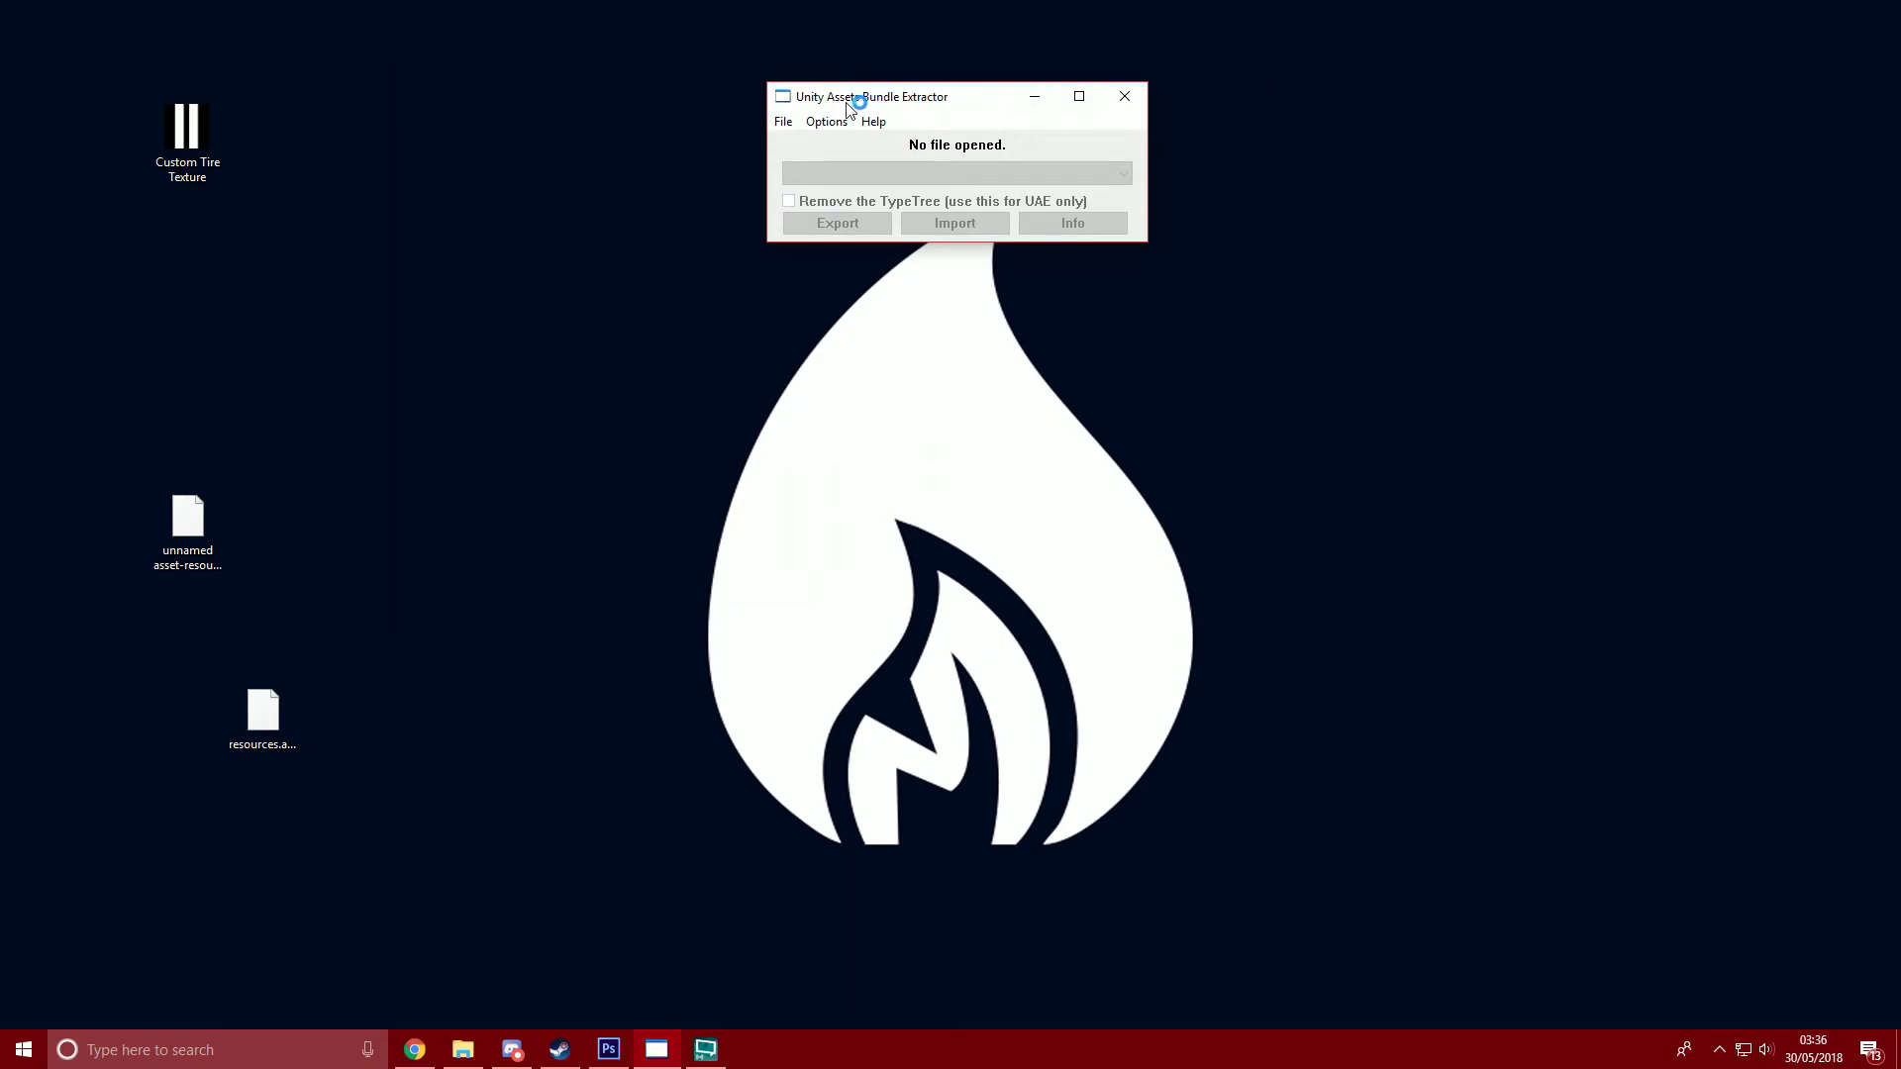
left_click(1125, 96)
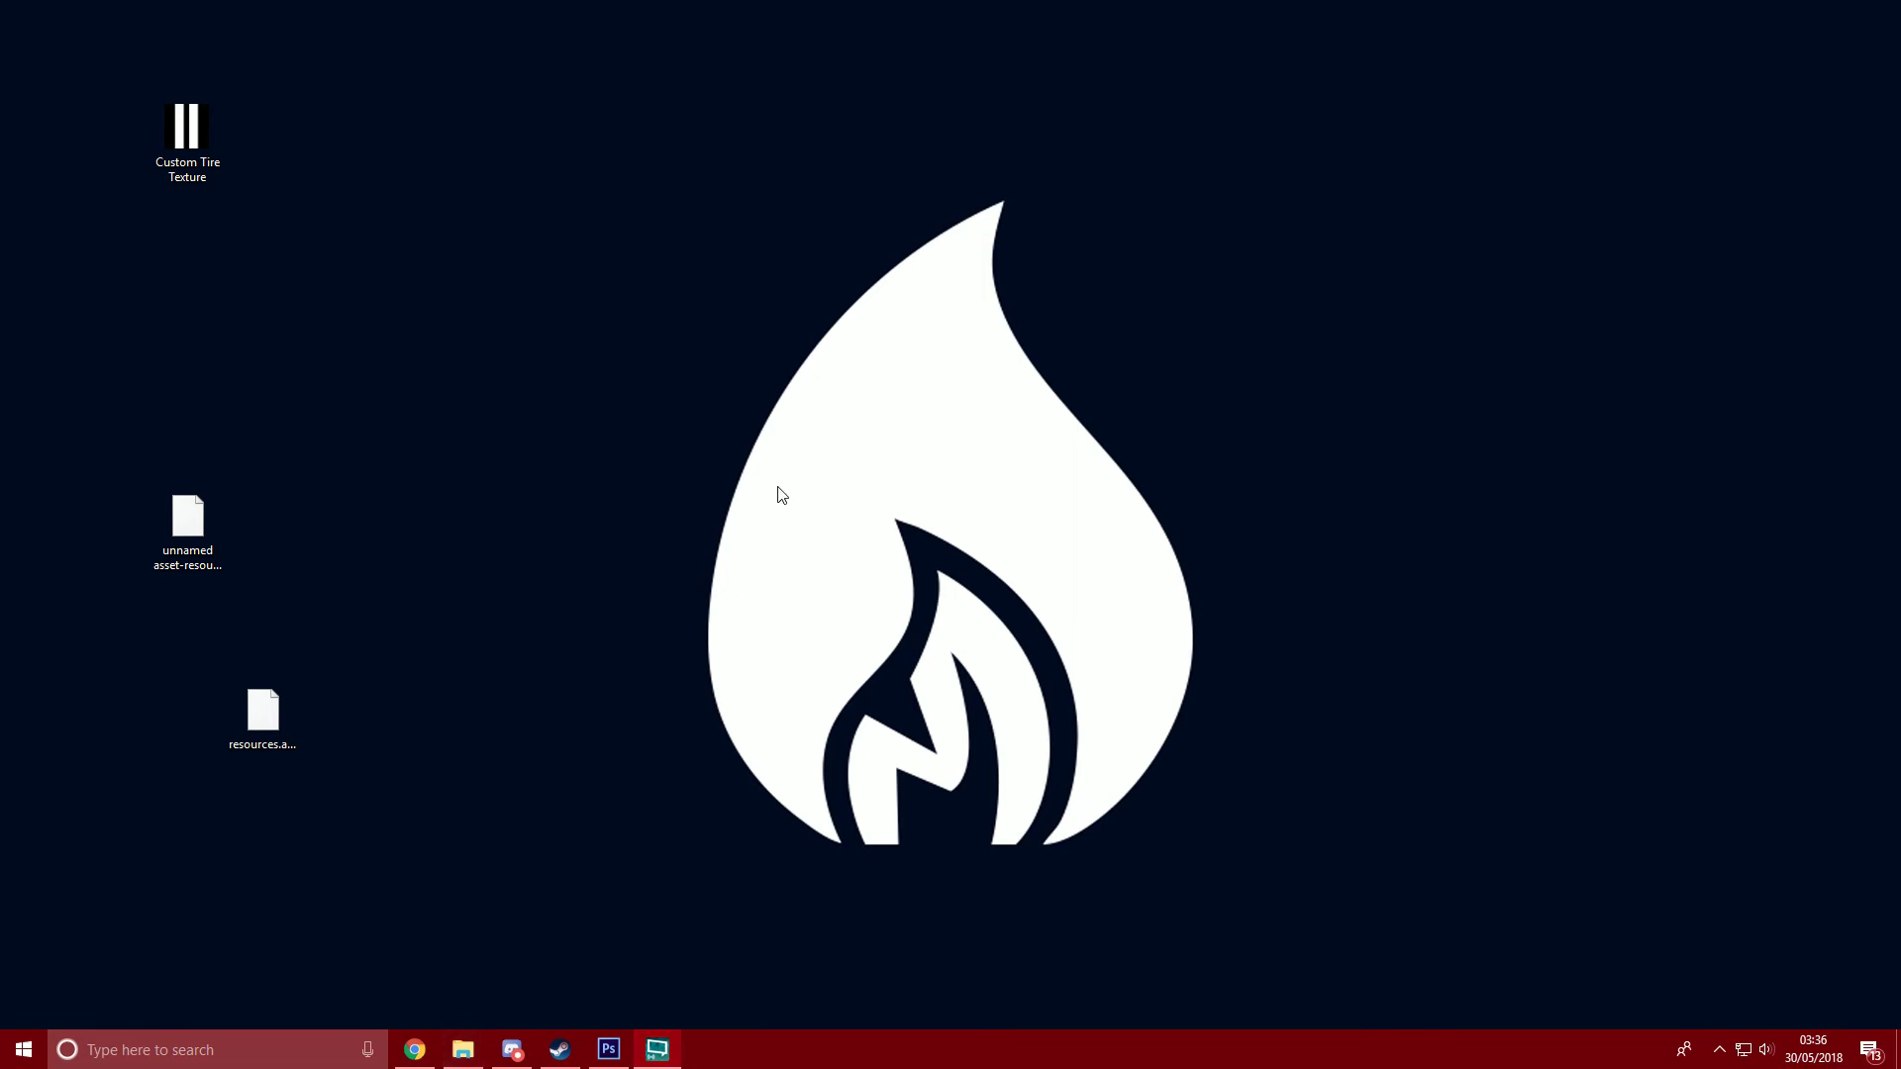
Drag the desktop resources.assets into PIPE_Data, replacing the game's original file.
left_click_drag(980, 42, 1053, 106)
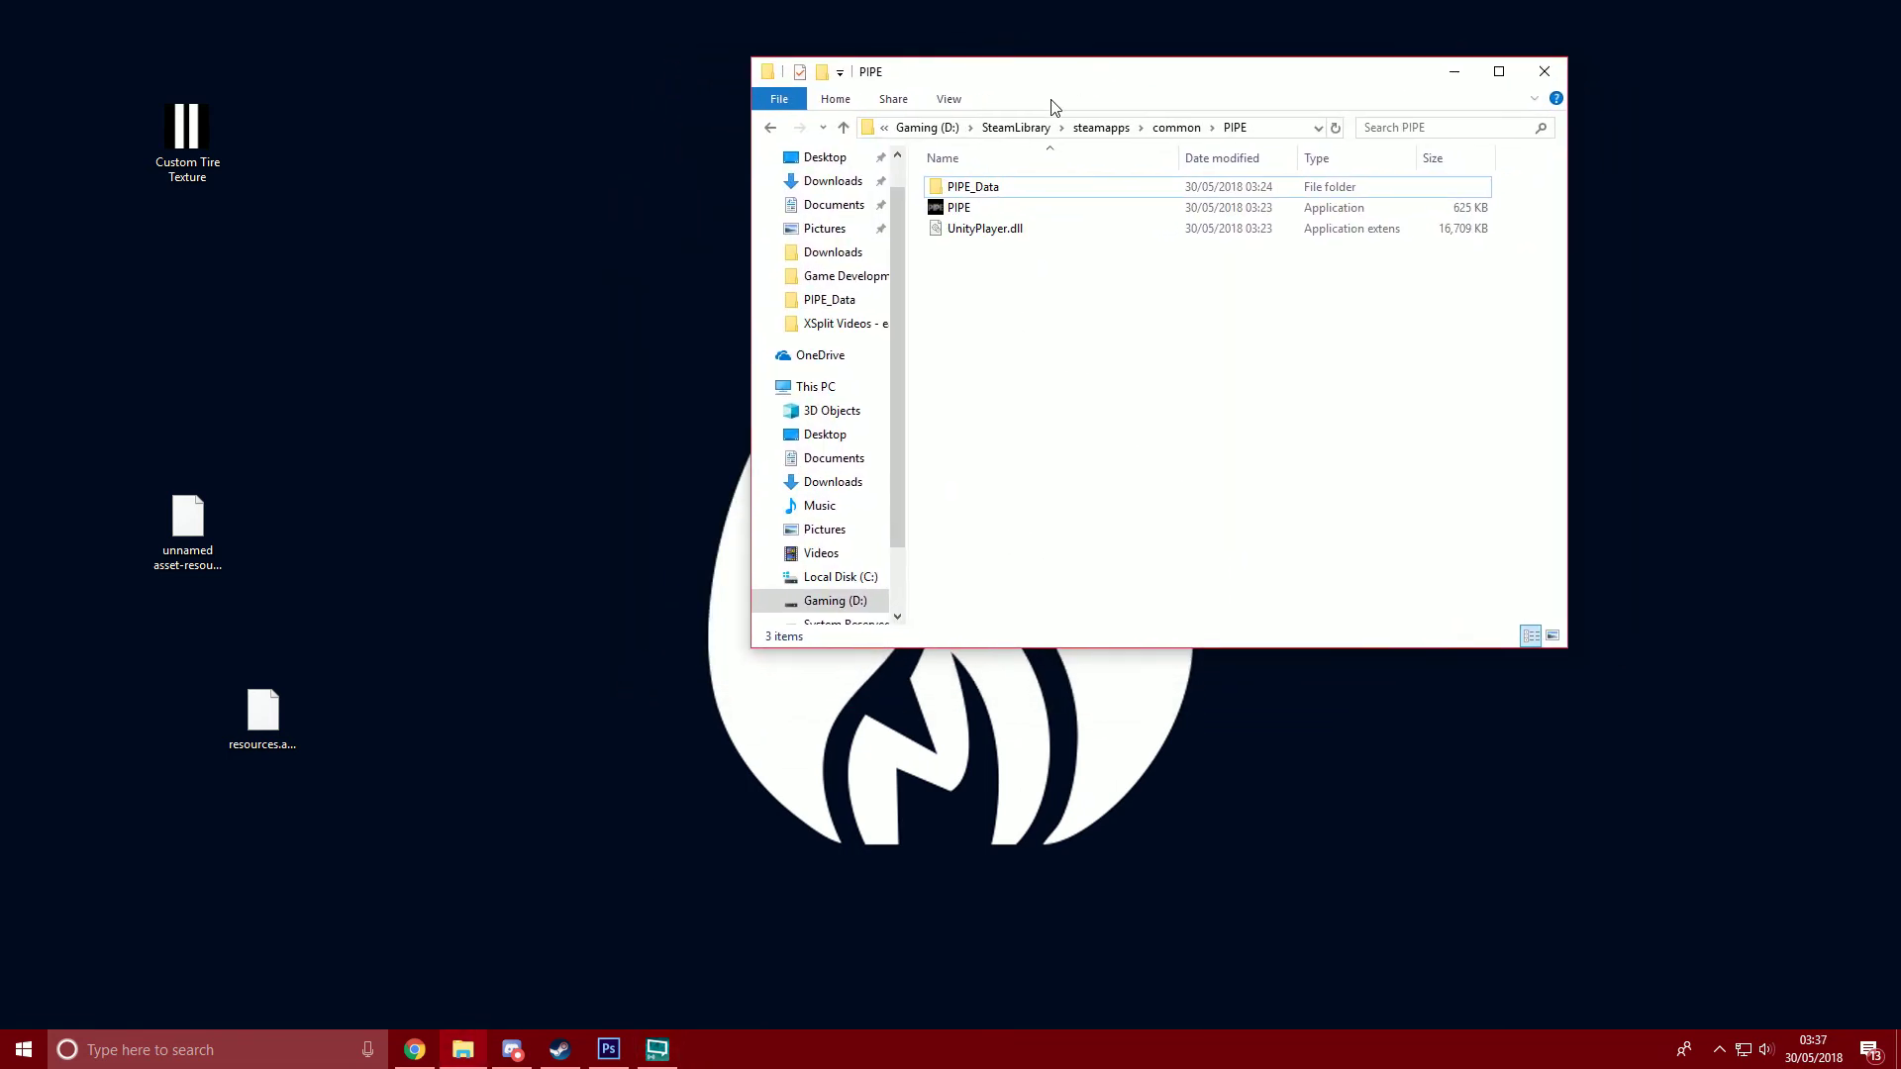
double_click(982, 188)
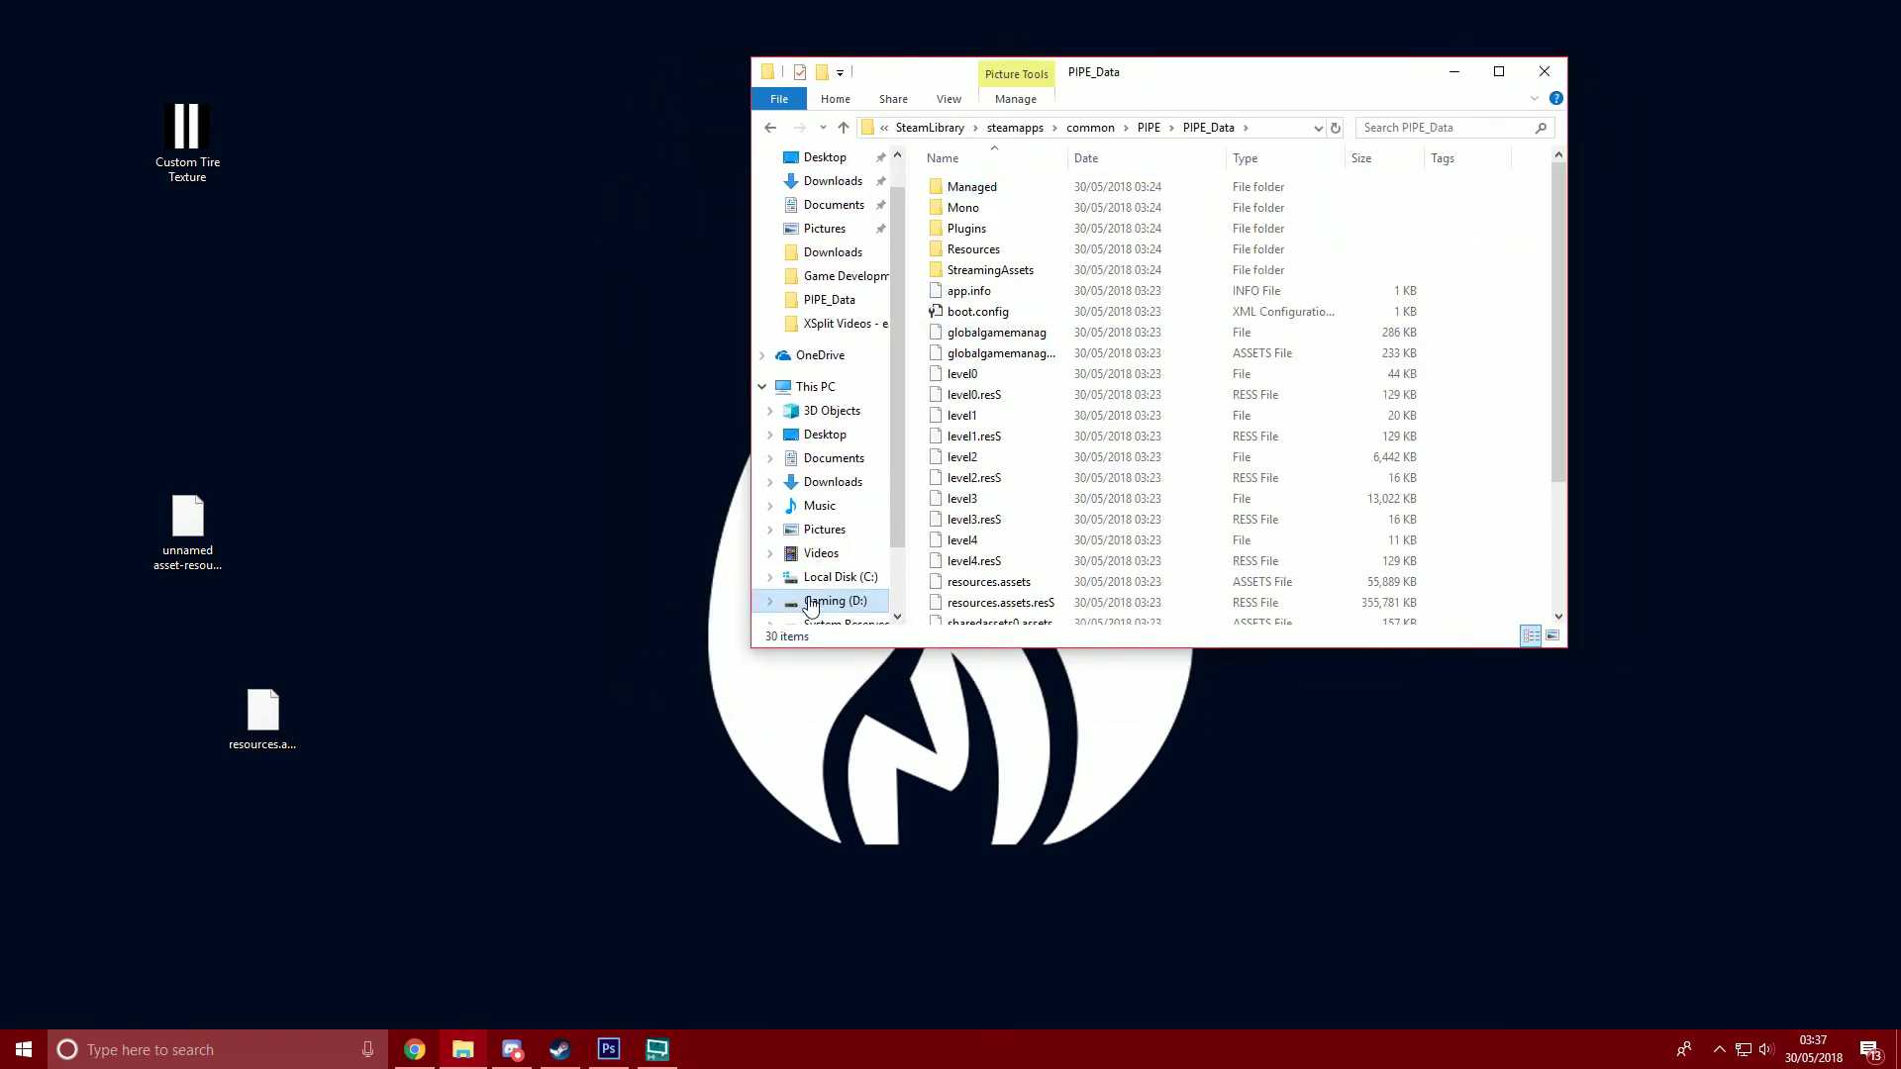
mouse_move(262, 714)
left_mouse_down()
mouse_move(426, 693)
mouse_move(265, 722)
left_mouse_up()
left_click_drag(1258, 513, 1260, 513)
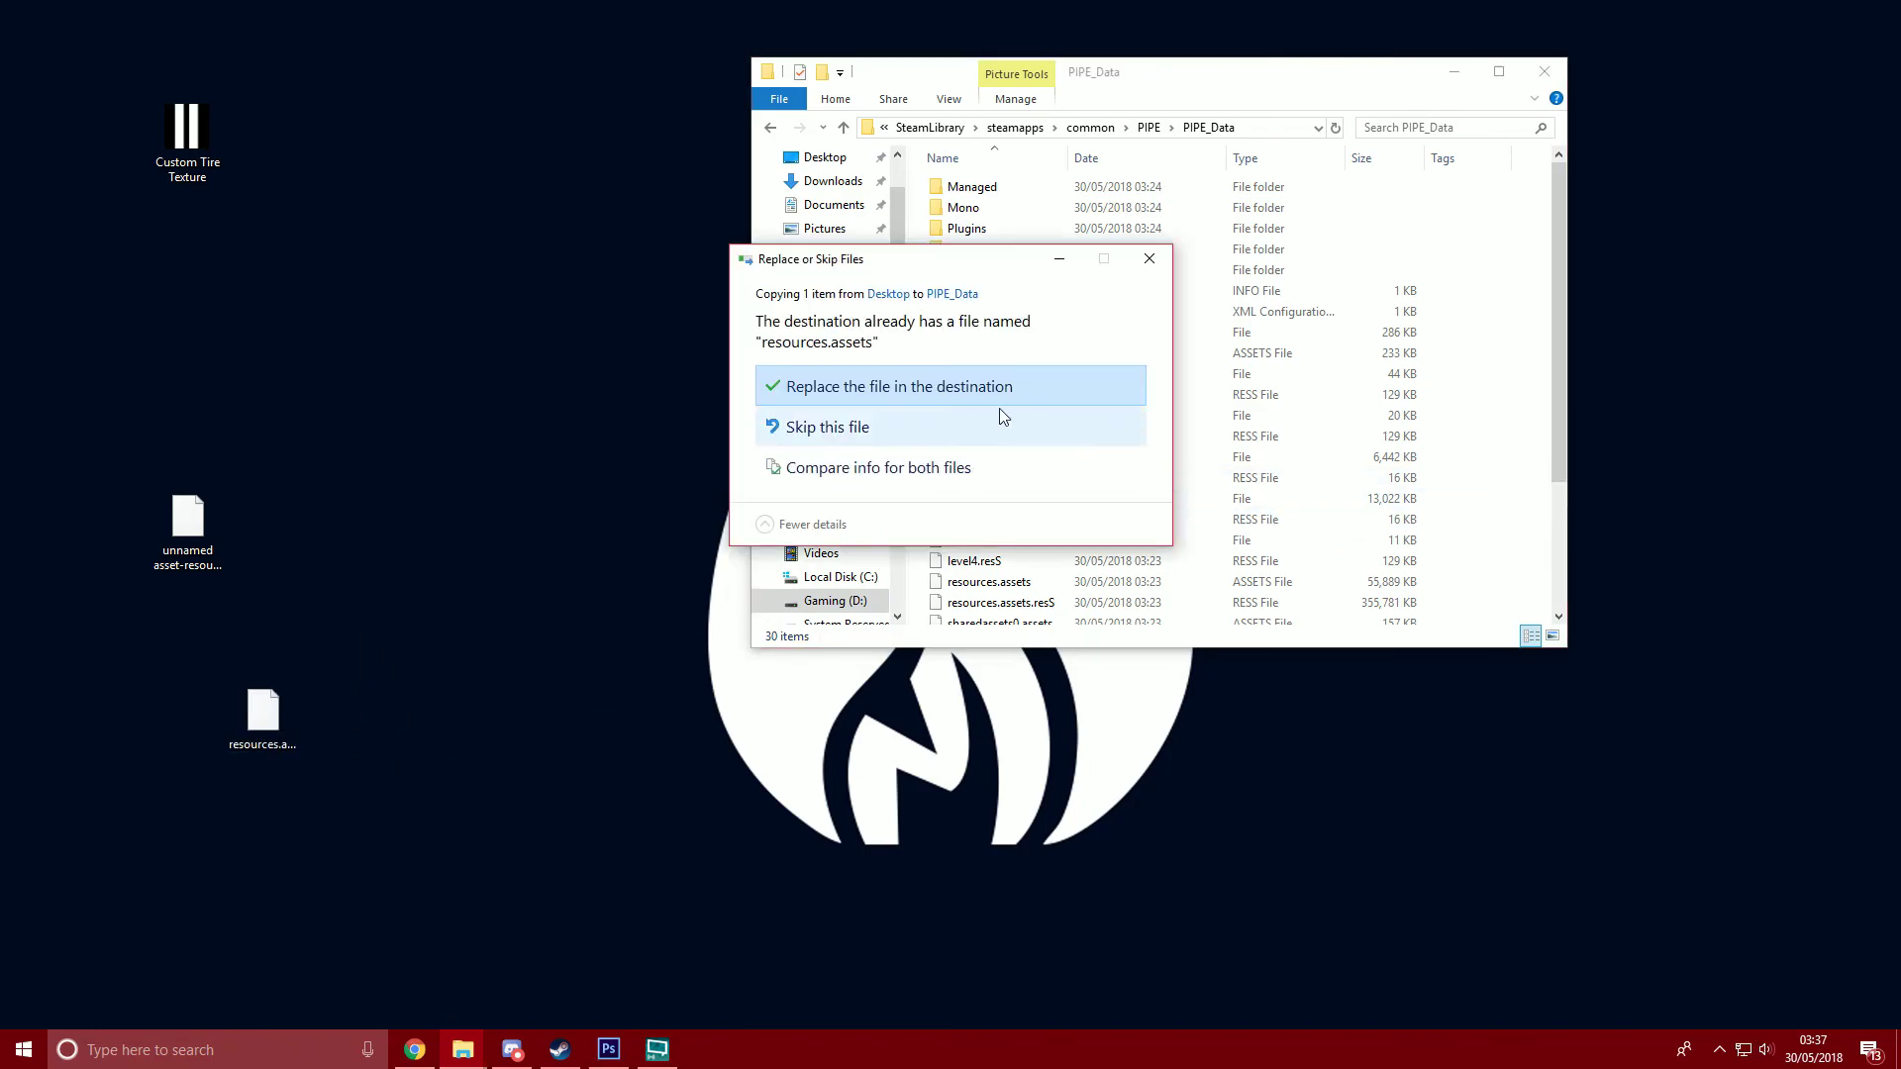
left_click(936, 388)
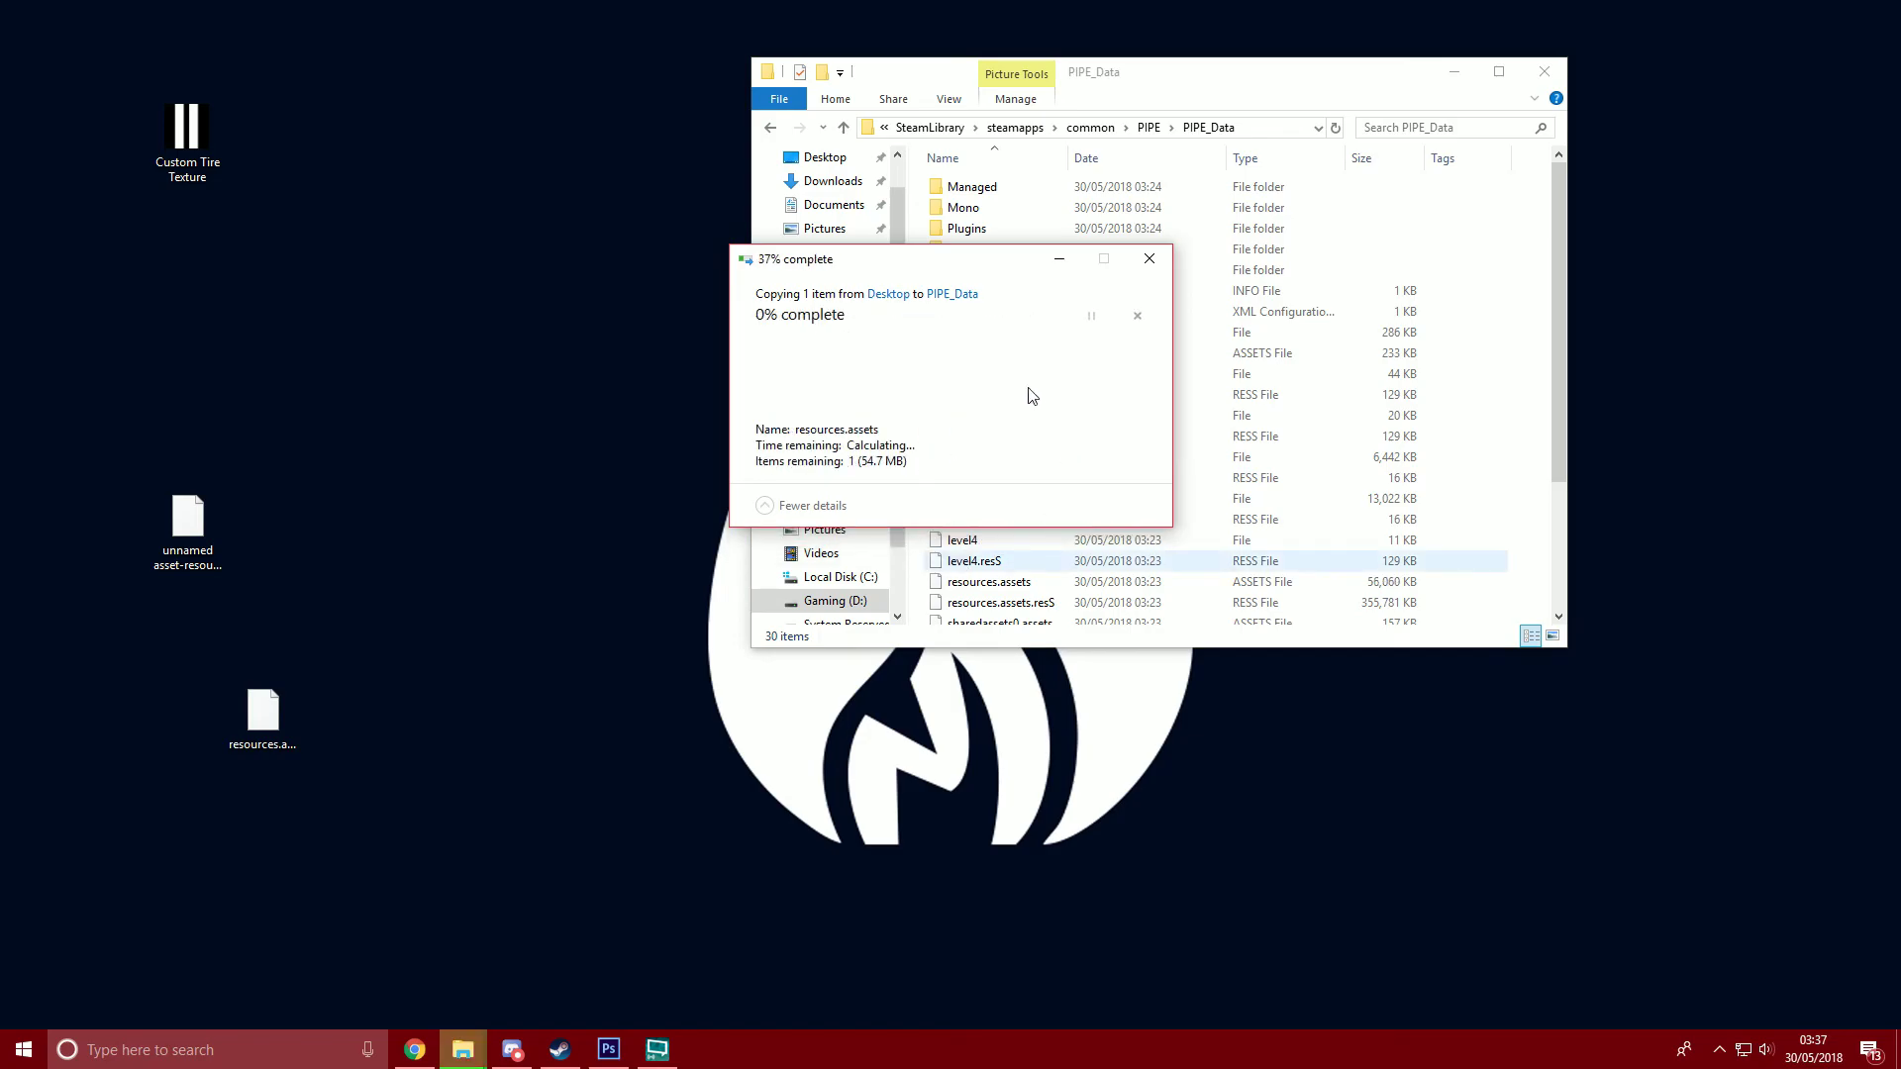